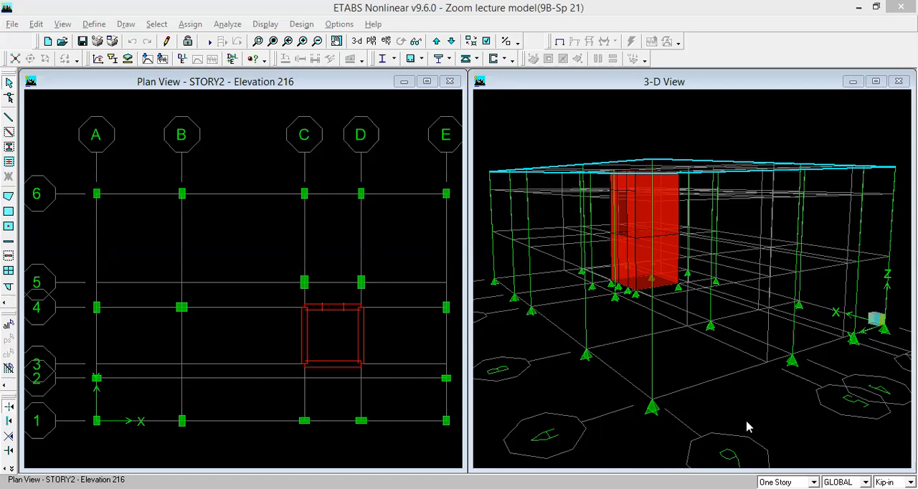
- Rotate the 3-D view to examine the red shear wall core from the side with its opening
{"action": "left_click", "coordinate": [540, 87]}
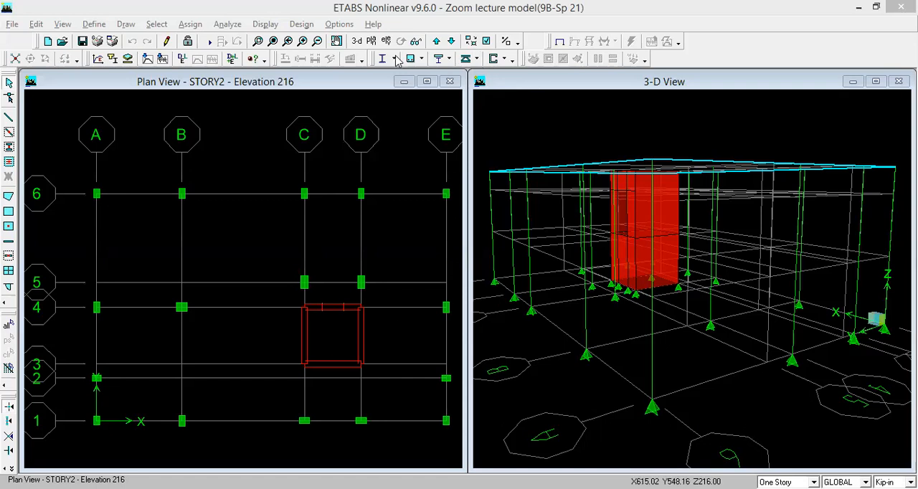
{"action": "left_click", "coordinate": [401, 42]}
{"action": "mouse_move", "coordinate": [663, 215]}
{"action": "left_mouse_down"}
{"action": "mouse_move", "coordinate": [692, 255]}
{"action": "mouse_move", "coordinate": [661, 205]}
{"action": "left_mouse_up"}
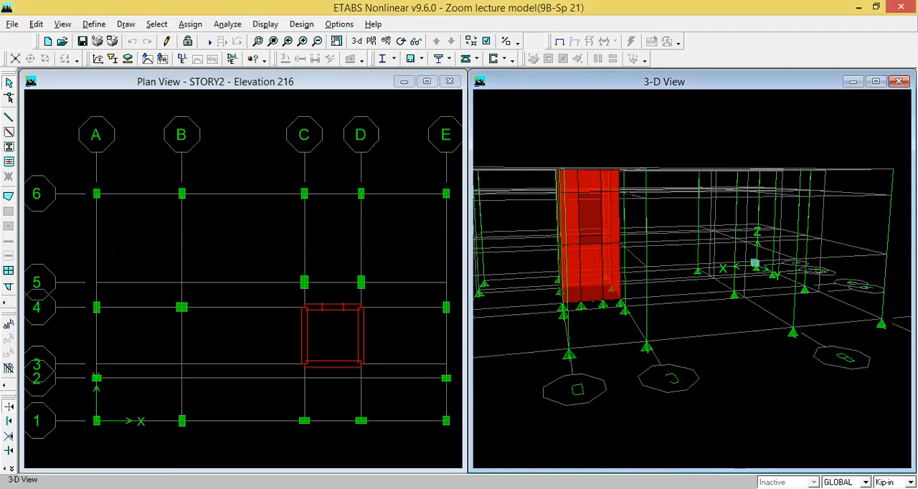
{"action": "middle_click_drag", "start_coordinate": [627, 202], "coordinate": [687, 196]}
{"action": "scroll", "coordinate": [677, 192], "scroll_direction": "down", "scroll_amount": 1}
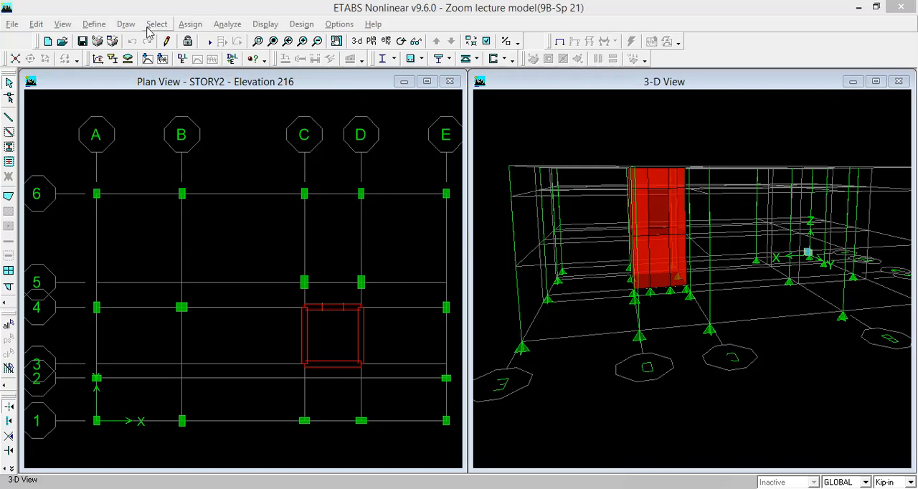
- Switch the plan view window to the elevation along grid line D
{"action": "left_click", "coordinate": [319, 86]}
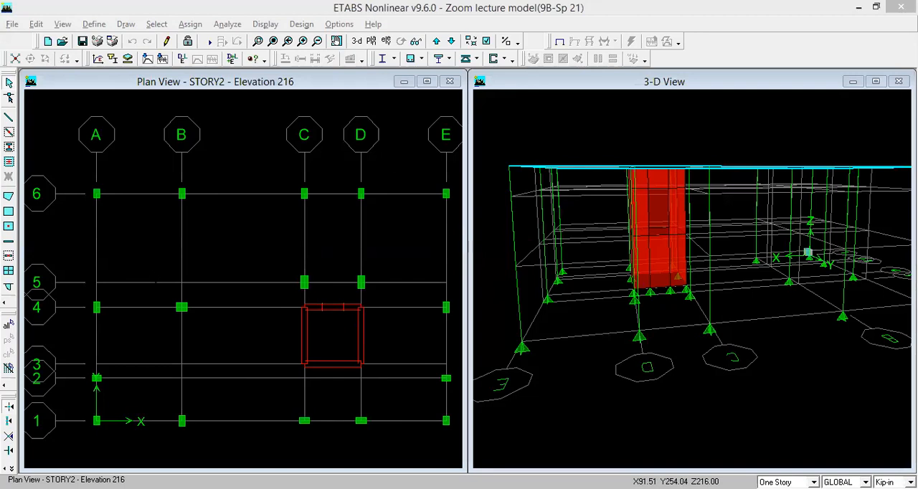
{"action": "left_click", "coordinate": [387, 42]}
{"action": "left_click", "coordinate": [376, 299]}
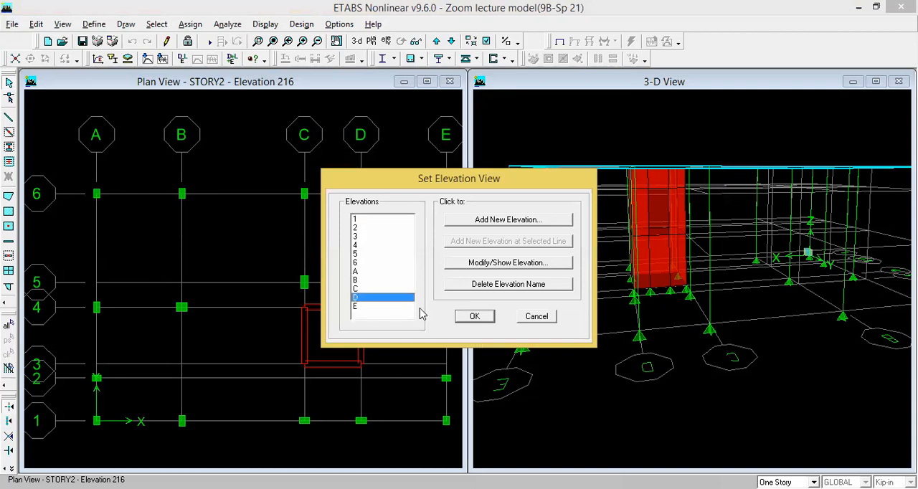
{"action": "left_click", "coordinate": [475, 316]}
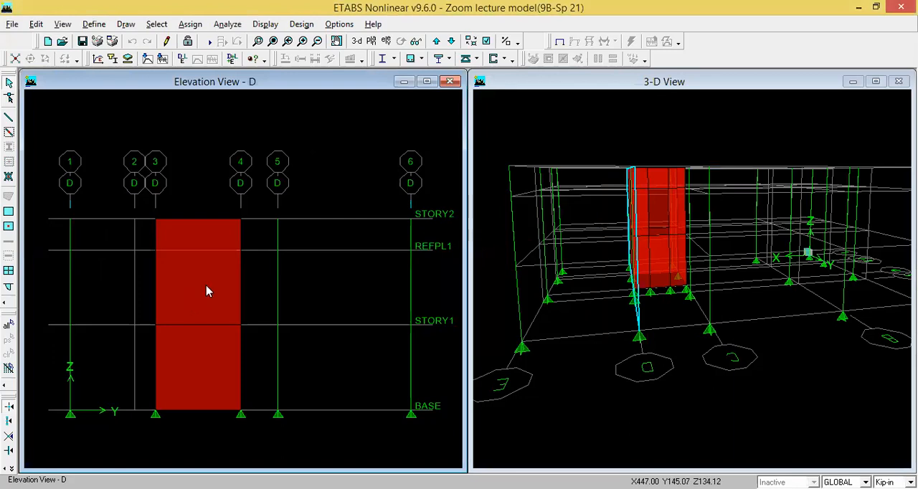
- Assign the existing pier label P1 to both wall panels between grids 3 and 4 on elevation D
{"action": "left_click", "coordinate": [214, 266]}
{"action": "left_click", "coordinate": [214, 376]}
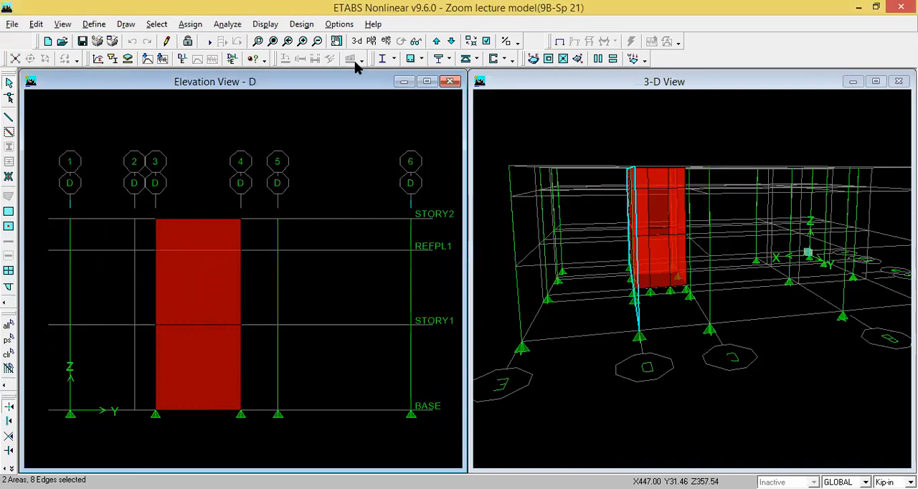
{"action": "left_click", "coordinate": [190, 24]}
{"action": "mouse_move", "coordinate": [224, 123]}
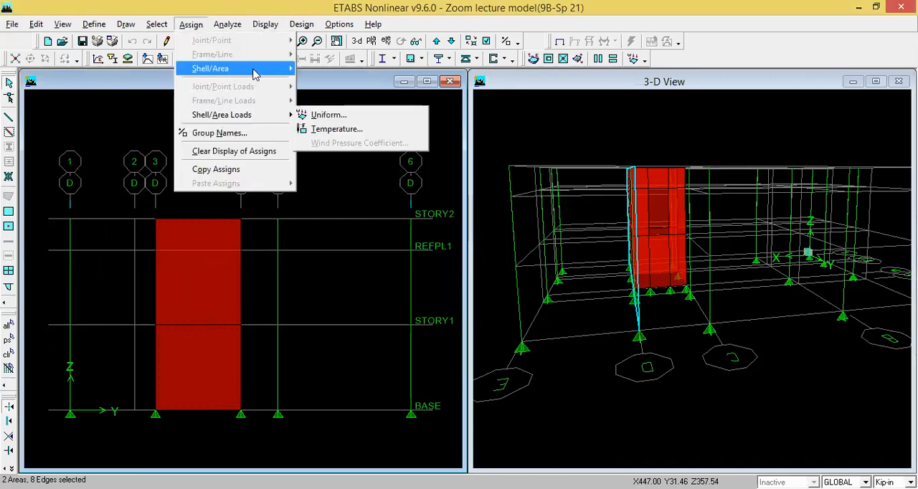
{"action": "mouse_move", "coordinate": [292, 71]}
{"action": "left_click", "coordinate": [384, 142]}
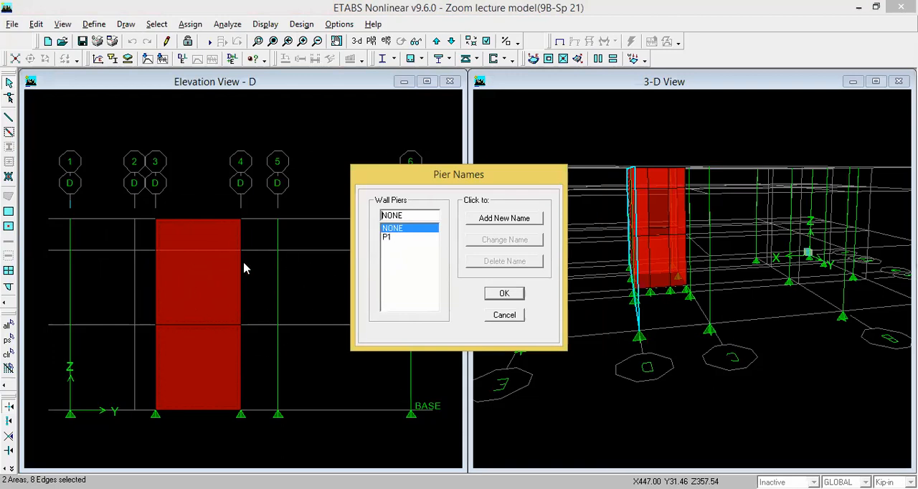
{"action": "left_click", "coordinate": [391, 237]}
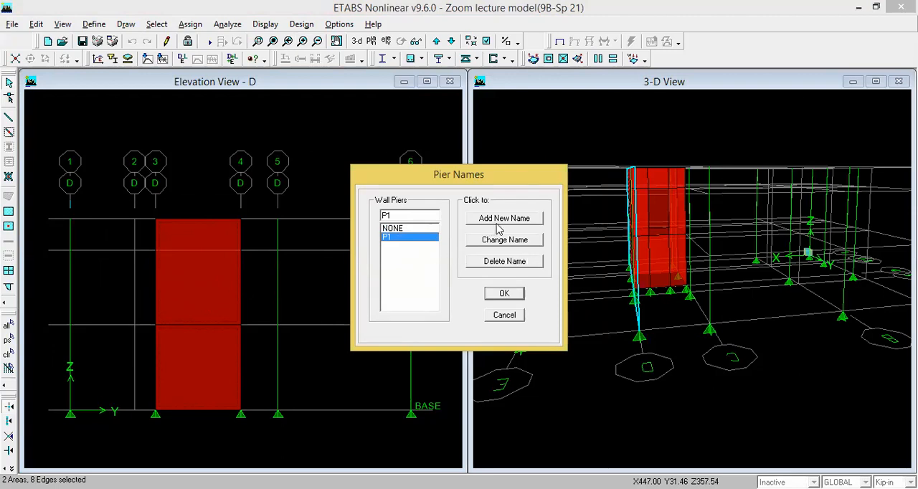
{"action": "left_click", "coordinate": [503, 294]}
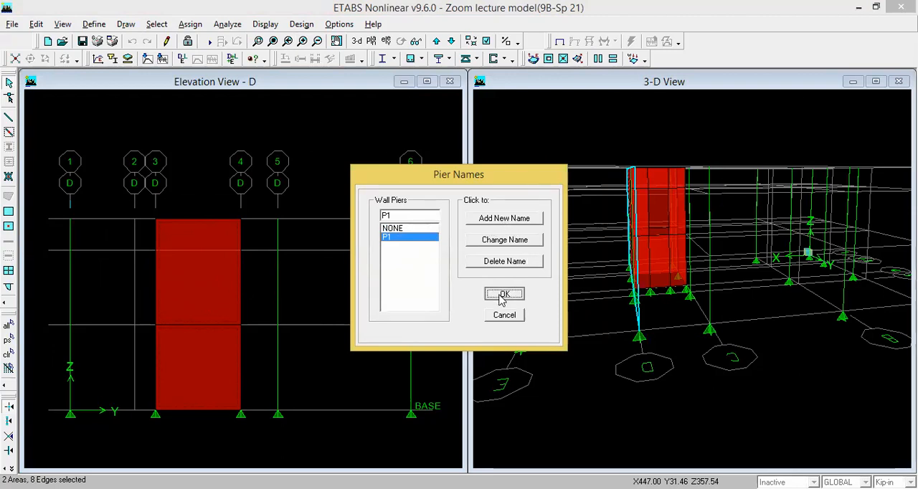
{"action": "left_click", "coordinate": [504, 294]}
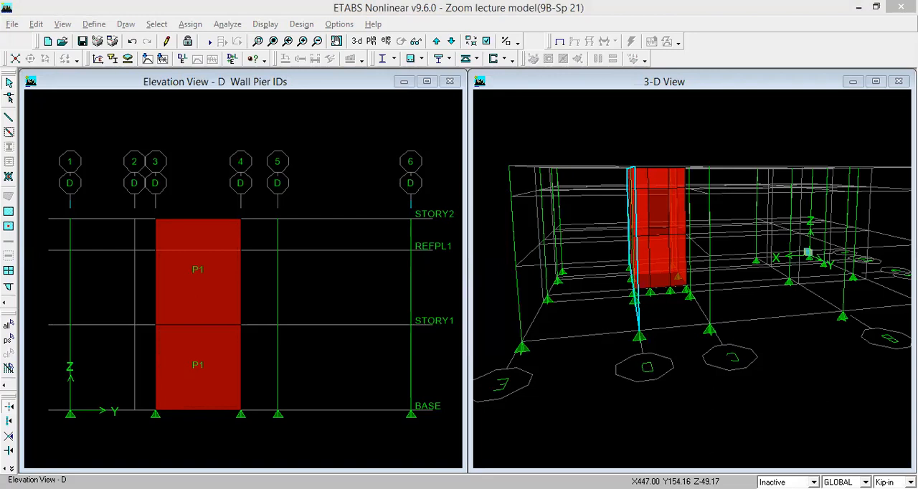
- Switch the elevation window to grid line 3
{"action": "left_click", "coordinate": [485, 44]}
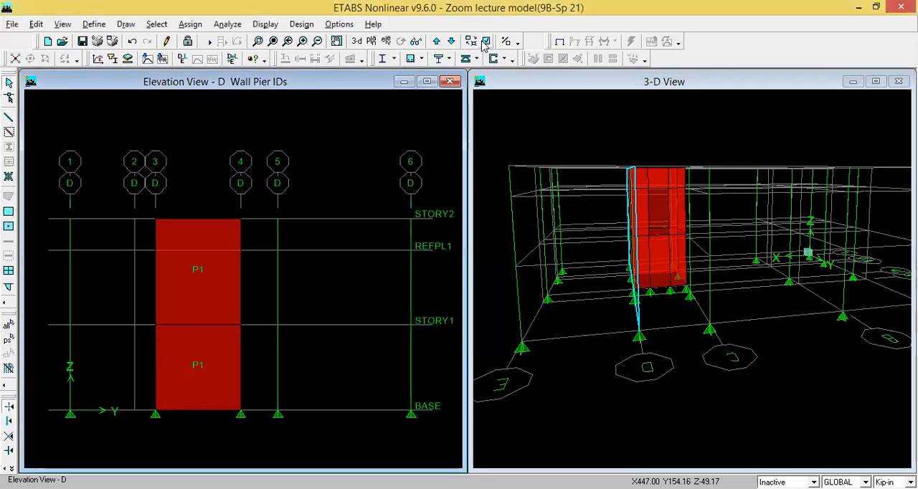
{"action": "left_click", "coordinate": [386, 42]}
{"action": "left_click", "coordinate": [358, 237]}
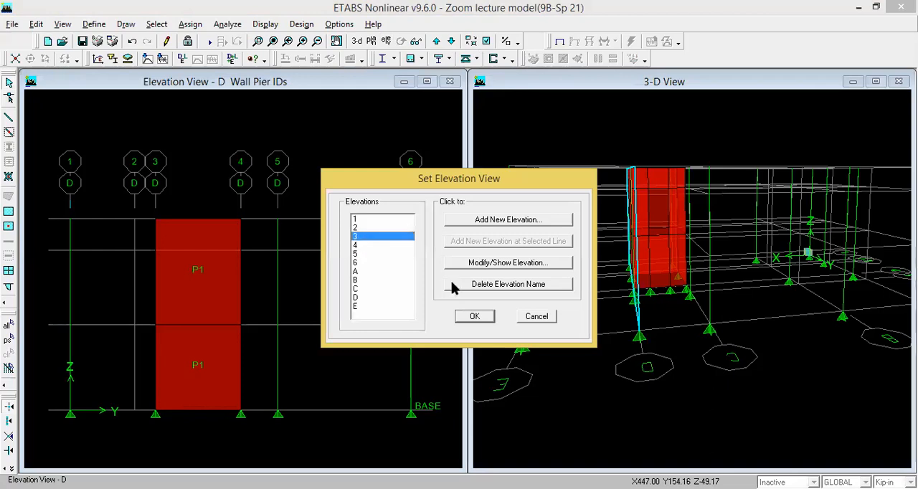
{"action": "left_click", "coordinate": [475, 318]}
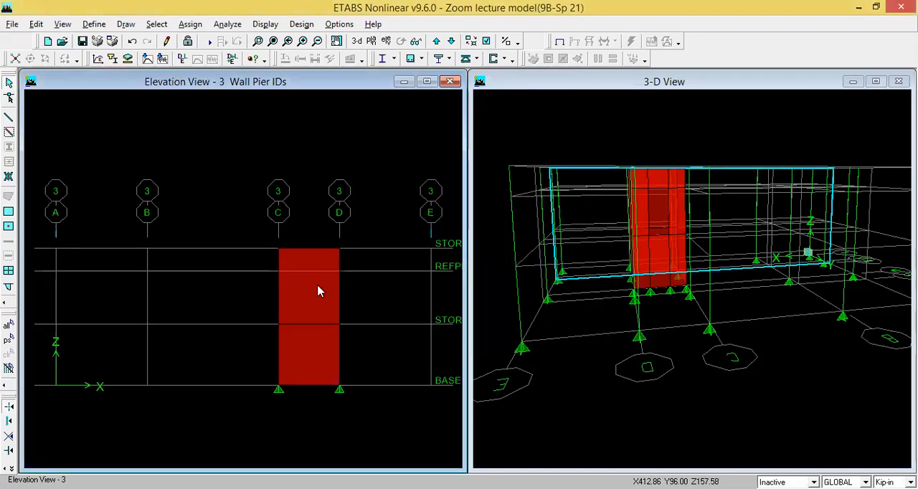
- Add the pier name P2 and assign it to both wall panels between grids C and D on elevation 3
{"action": "left_click", "coordinate": [317, 344]}
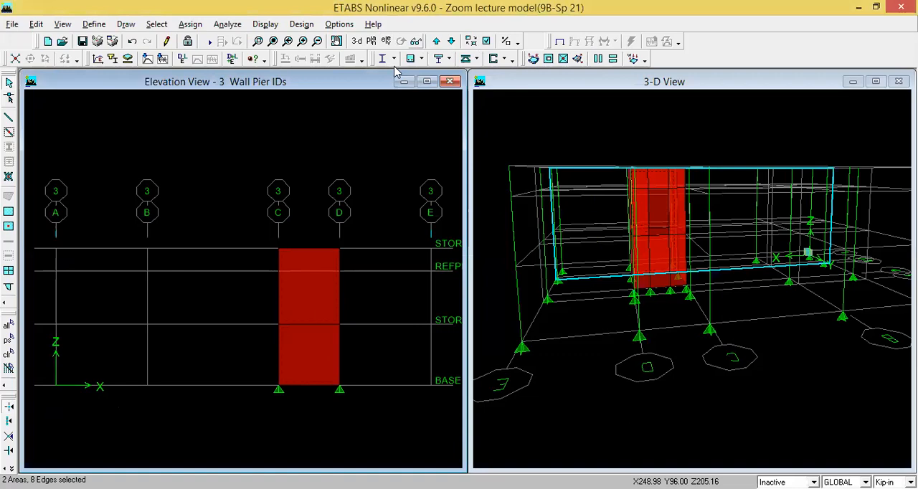
{"action": "left_click", "coordinate": [190, 23]}
{"action": "mouse_move", "coordinate": [279, 70]}
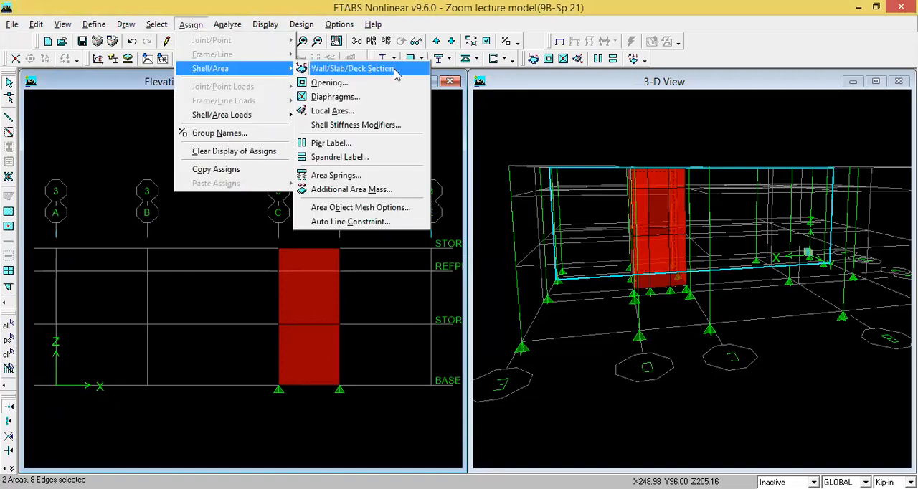
{"action": "left_click", "coordinate": [386, 146]}
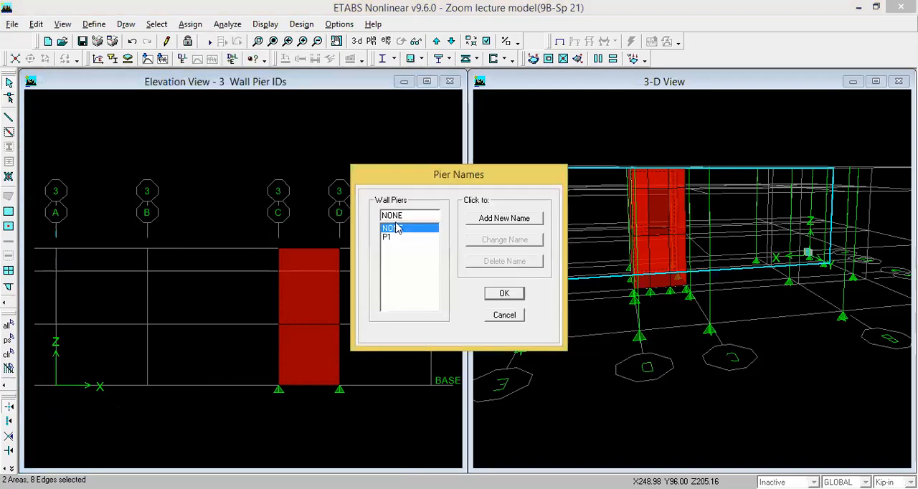
{"action": "key", "text": "BackSpace"}
{"action": "key", "text": "BackSpace"}
{"action": "key", "text": "BackSpace"}
{"action": "key", "text": "BackSpace"}
{"action": "type", "text": "P2"}
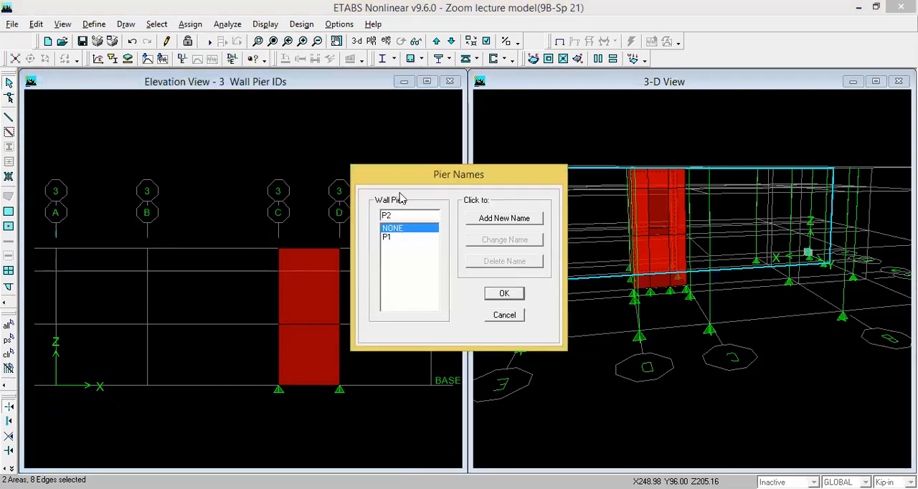
{"action": "left_click", "coordinate": [485, 227]}
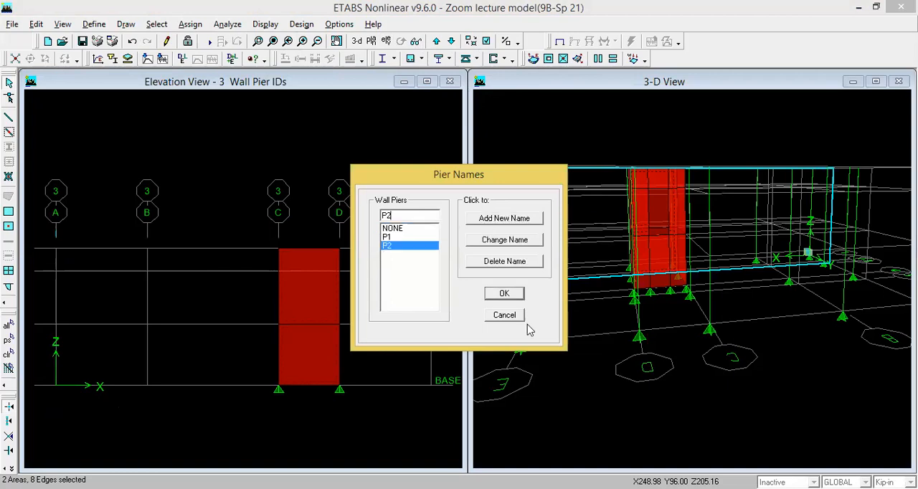
{"action": "left_click", "coordinate": [507, 295]}
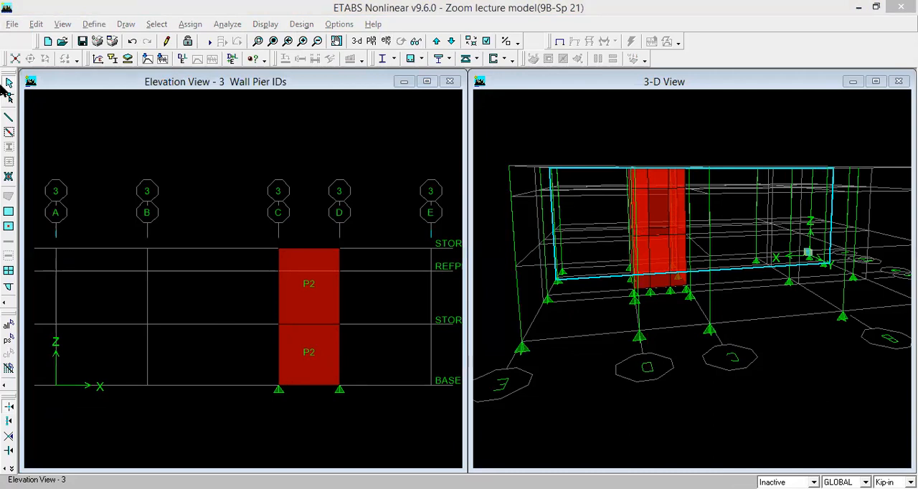
- Switch the elevation window to grid line C
{"action": "left_click", "coordinate": [386, 41]}
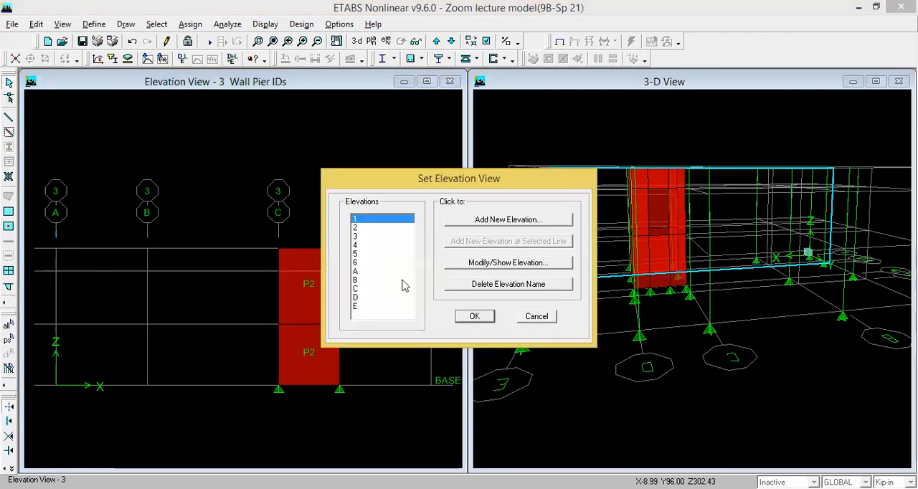
{"action": "left_click", "coordinate": [358, 289]}
{"action": "left_click", "coordinate": [466, 319]}
- Add the pier name P3 and assign it to both wall panels between grids 3 and 4 on elevation C
{"action": "left_click", "coordinate": [210, 319]}
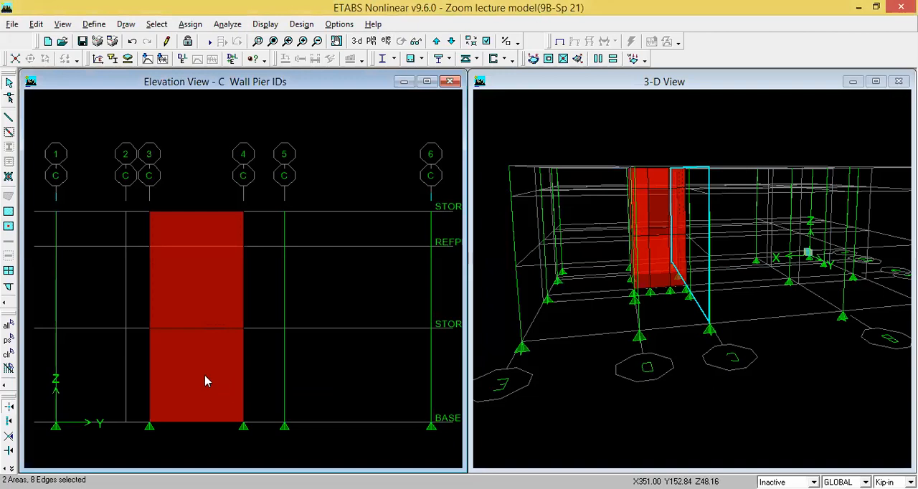
{"action": "left_click", "coordinate": [191, 24]}
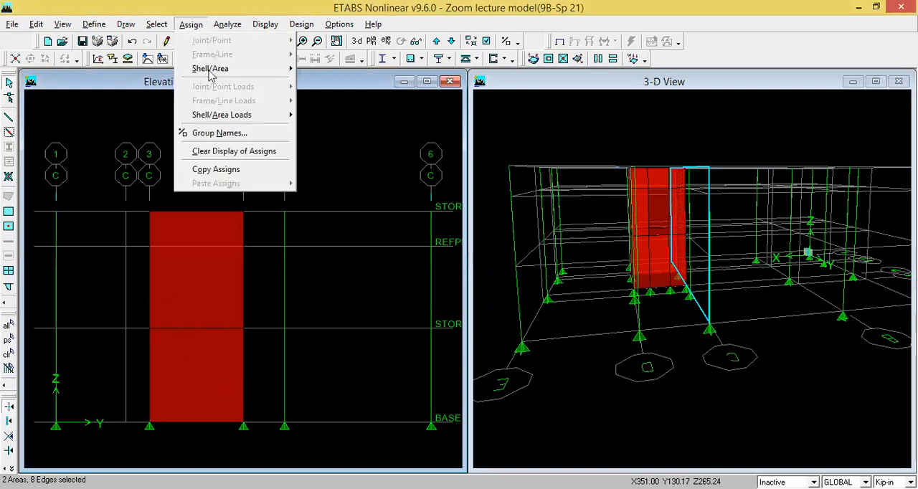
{"action": "mouse_move", "coordinate": [242, 73]}
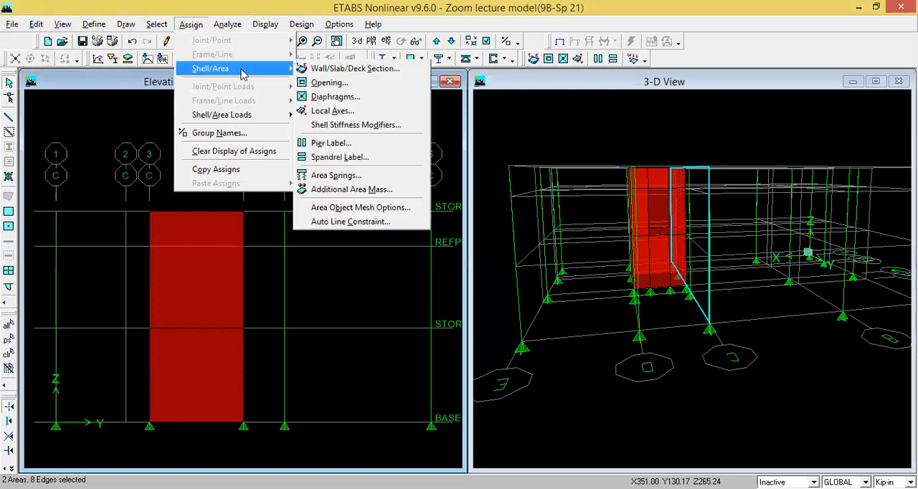
{"action": "left_click", "coordinate": [337, 142]}
{"action": "left_click", "coordinate": [413, 218]}
{"action": "type", "text": "P3"}
{"action": "left_click", "coordinate": [480, 219]}
{"action": "left_click", "coordinate": [504, 296]}
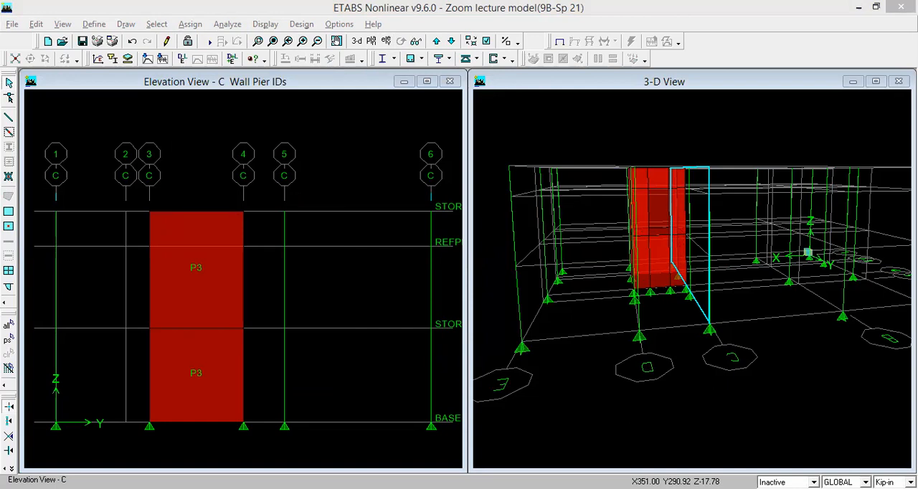
- Switch the elevation window to grid line 4
{"action": "left_click", "coordinate": [219, 29]}
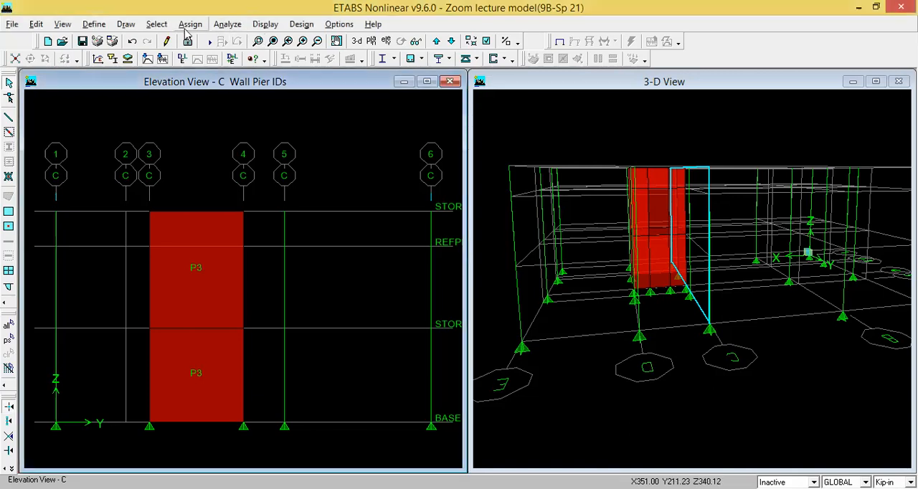
{"action": "left_click", "coordinate": [386, 41]}
{"action": "left_click", "coordinate": [370, 245]}
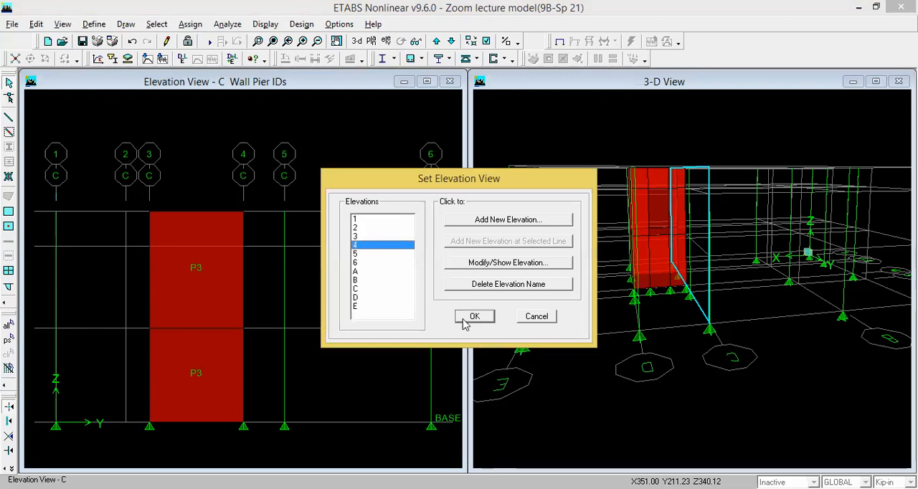
{"action": "left_click", "coordinate": [469, 318]}
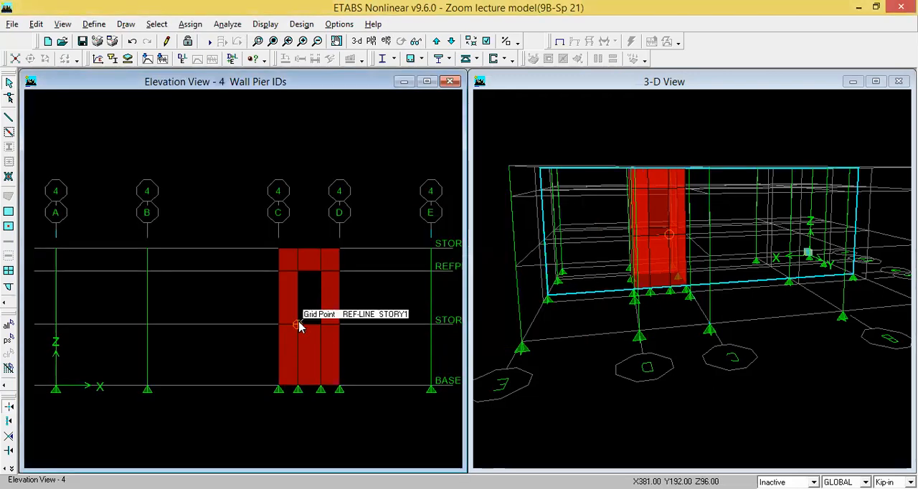
- Add pier name P4 and assign it to the seven wall panels on elevation 4, leaving out the panel above the opening
{"action": "left_click", "coordinate": [289, 261]}
{"action": "left_click", "coordinate": [291, 298]}
{"action": "left_click", "coordinate": [316, 362]}
{"action": "left_click", "coordinate": [329, 364]}
{"action": "left_click", "coordinate": [325, 299]}
{"action": "left_click", "coordinate": [331, 260]}
{"action": "left_click", "coordinate": [309, 259]}
{"action": "left_click", "coordinate": [308, 259]}
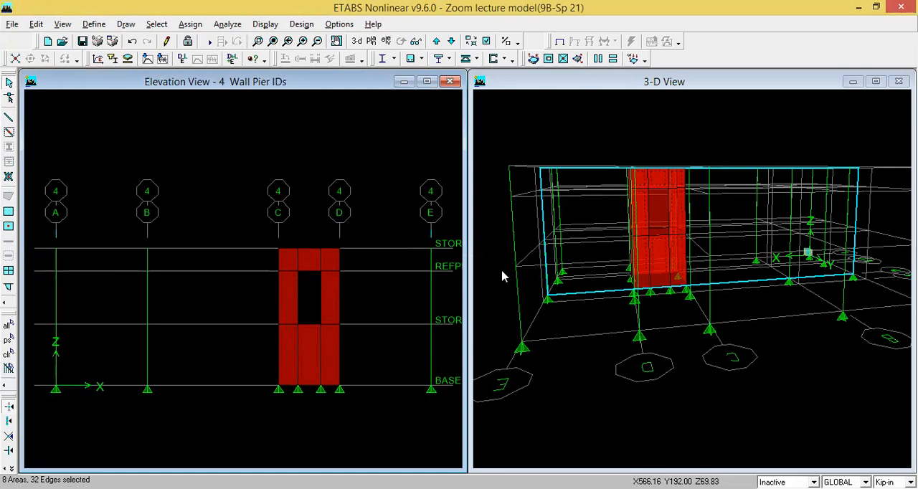
{"action": "left_click", "coordinate": [292, 273]}
{"action": "left_click", "coordinate": [190, 24]}
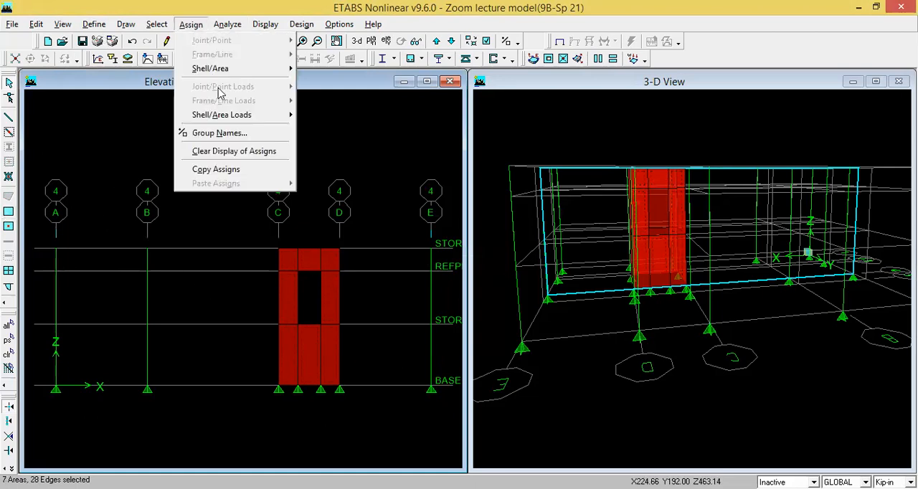
{"action": "mouse_move", "coordinate": [218, 70]}
{"action": "left_click", "coordinate": [368, 143]}
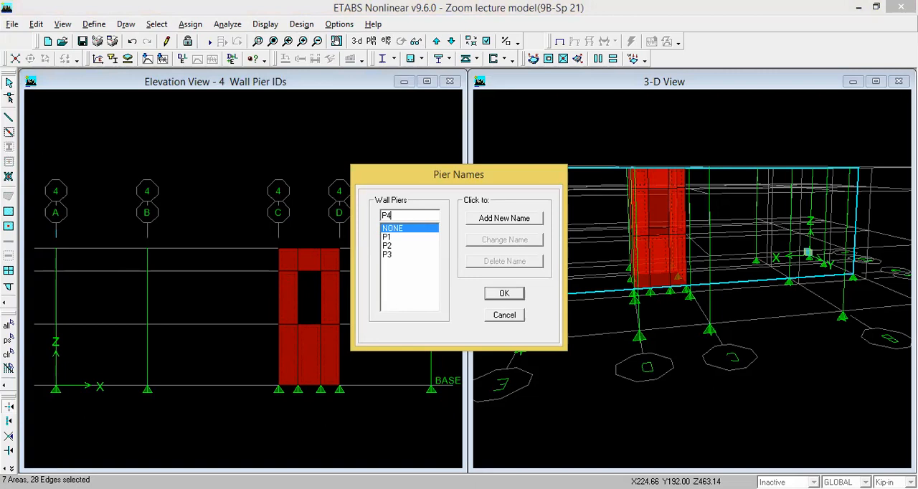
{"action": "left_click", "coordinate": [478, 223]}
{"action": "left_click", "coordinate": [505, 295]}
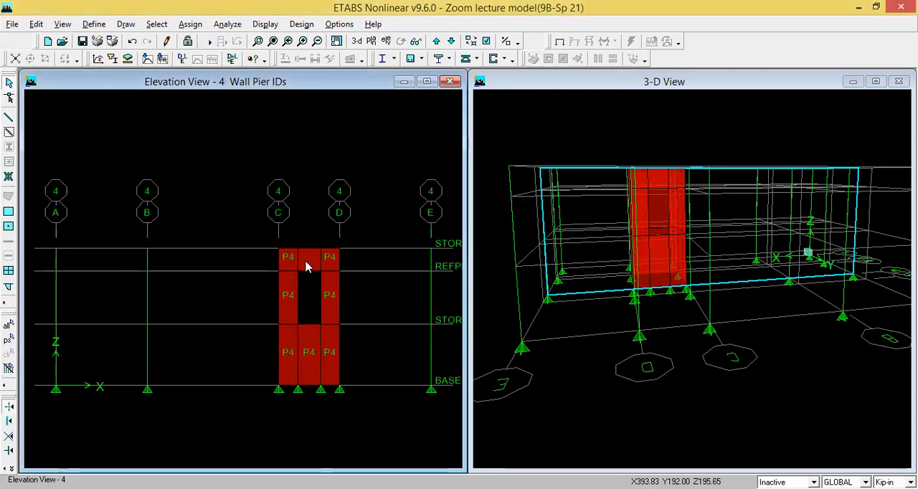
- Assign the spandrel label S1 to the wall panel above the opening on elevation 4
{"action": "left_click", "coordinate": [306, 267]}
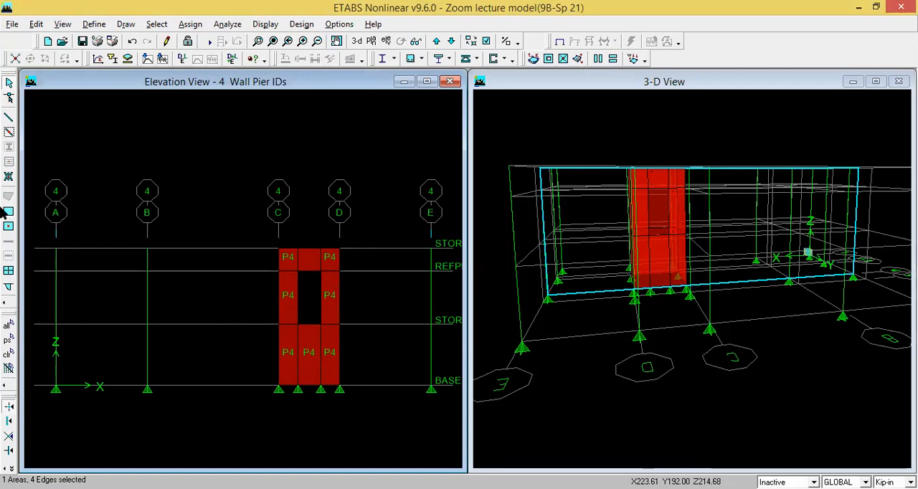
{"action": "left_click", "coordinate": [191, 24]}
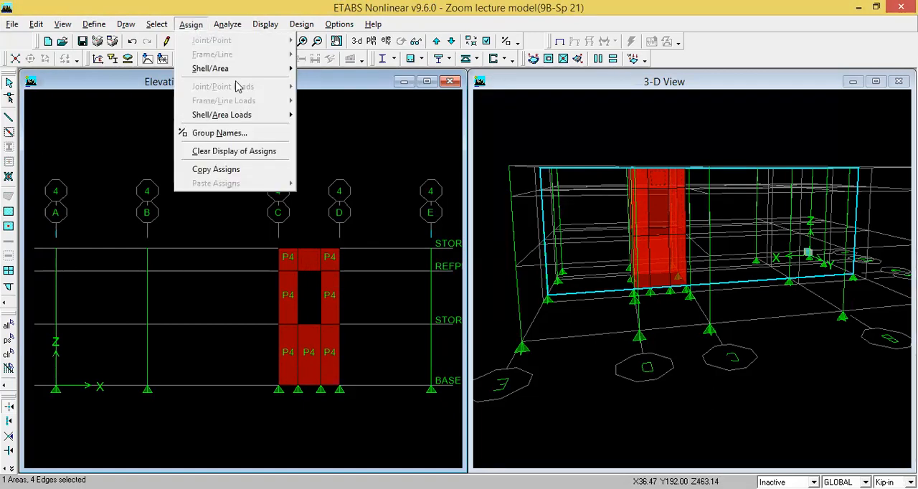
{"action": "mouse_move", "coordinate": [287, 69]}
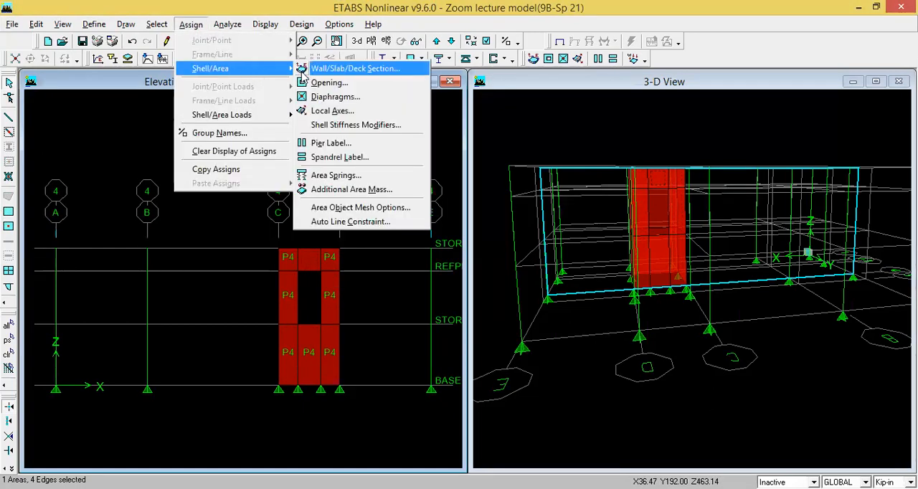
{"action": "left_click", "coordinate": [357, 158]}
{"action": "left_click", "coordinate": [388, 238]}
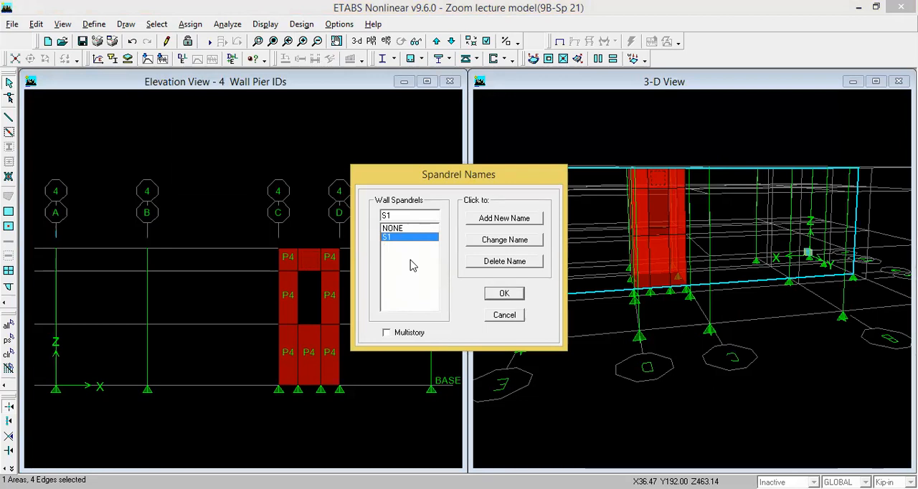
{"action": "left_click", "coordinate": [504, 294]}
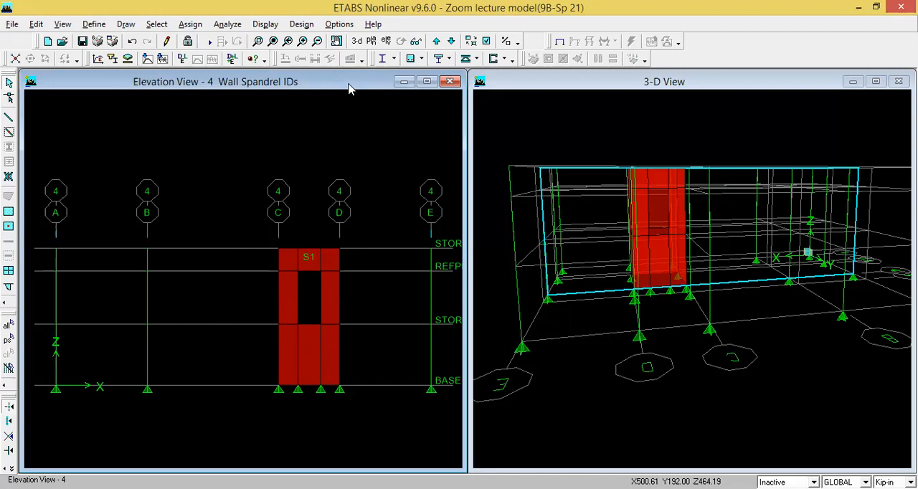
- Switch the elevation window to a plan view and bring it to the STORY1 level
{"action": "left_click", "coordinate": [370, 41]}
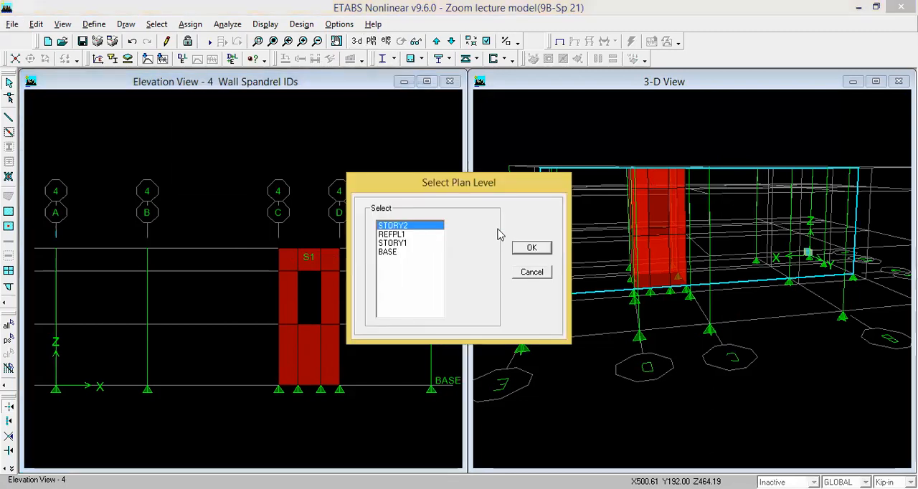
{"action": "left_click", "coordinate": [541, 247]}
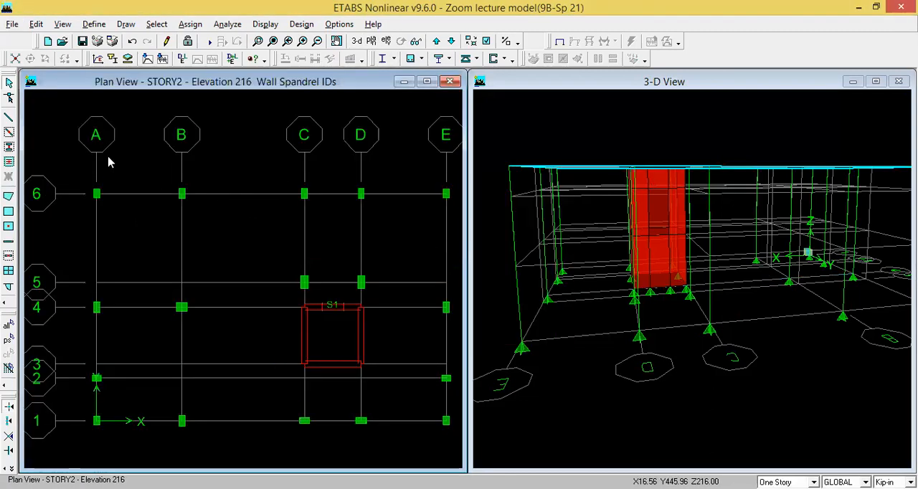
{"action": "scroll", "coordinate": [111, 162], "scroll_direction": "down", "scroll_amount": 1}
{"action": "scroll", "coordinate": [308, 342], "scroll_direction": "down", "scroll_amount": 1}
{"action": "scroll", "coordinate": [274, 322], "scroll_direction": "up", "scroll_amount": 1}
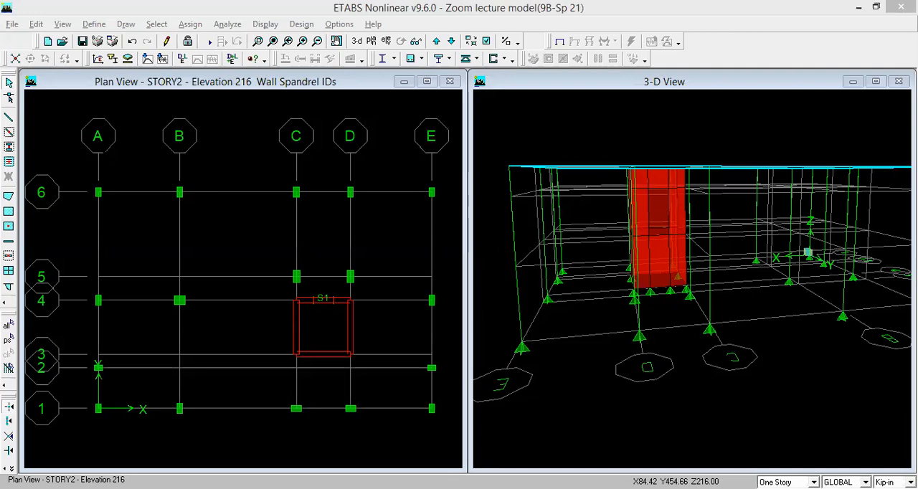
{"action": "left_click", "coordinate": [389, 67]}
{"action": "left_click", "coordinate": [455, 41]}
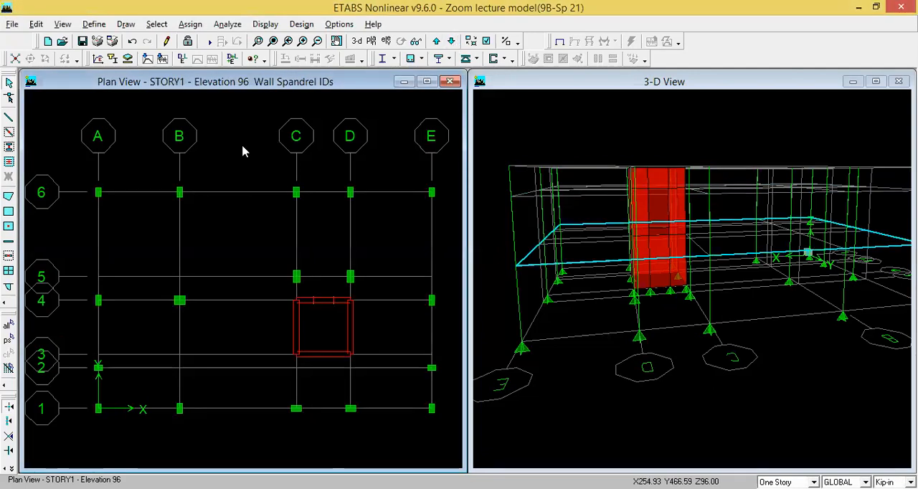
- Draw GB1-10X12 frame beams along grid line 6, column to column from grid A to grid E
{"action": "left_click", "coordinate": [8, 119]}
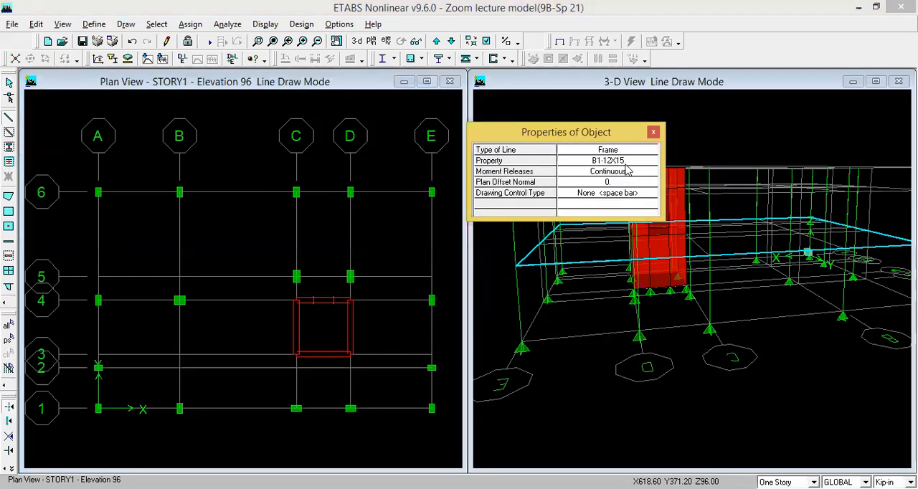
{"action": "left_click", "coordinate": [625, 162]}
{"action": "left_click", "coordinate": [649, 162]}
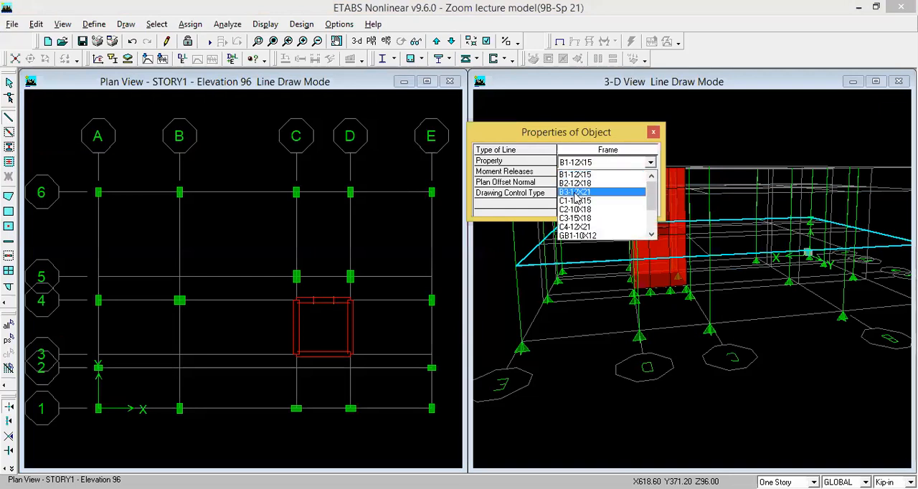
{"action": "left_click", "coordinate": [578, 236]}
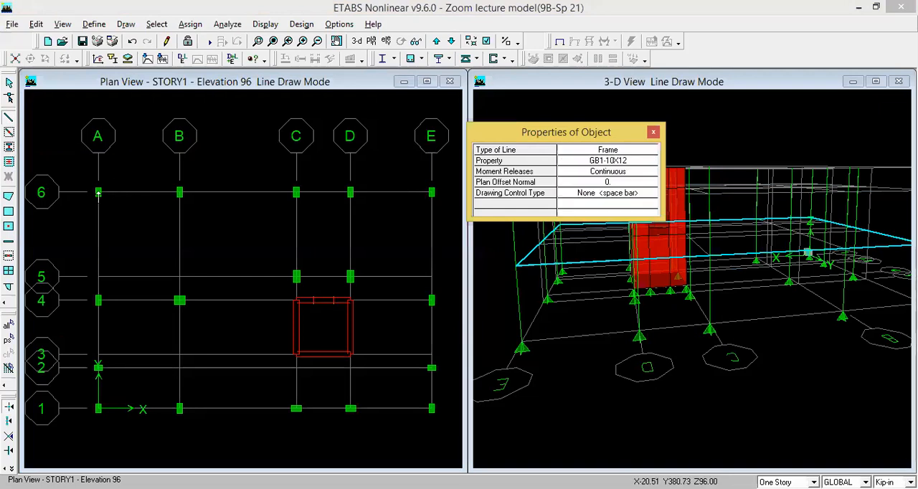
{"action": "left_click", "coordinate": [98, 192]}
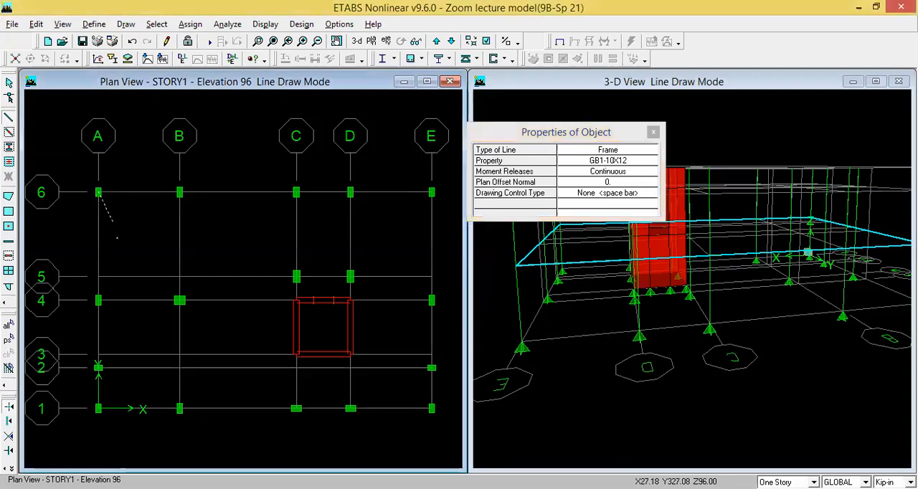
{"action": "left_click", "coordinate": [180, 192]}
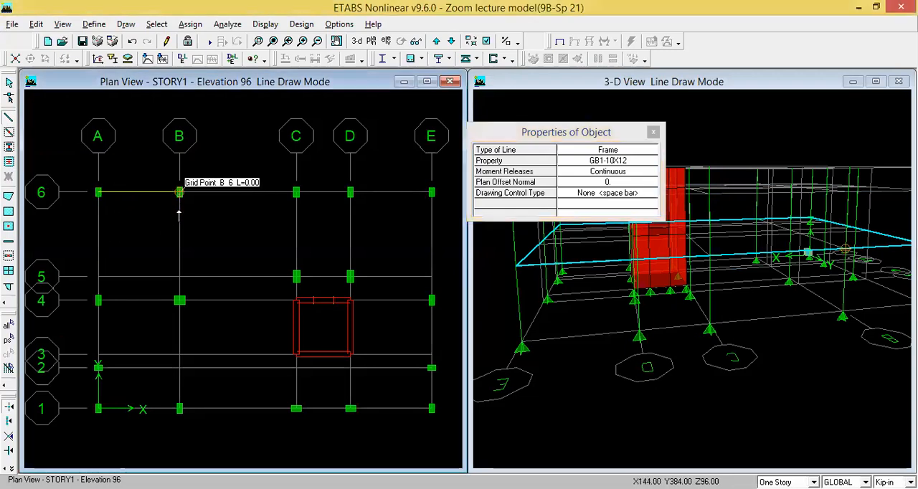
{"action": "left_click", "coordinate": [296, 192]}
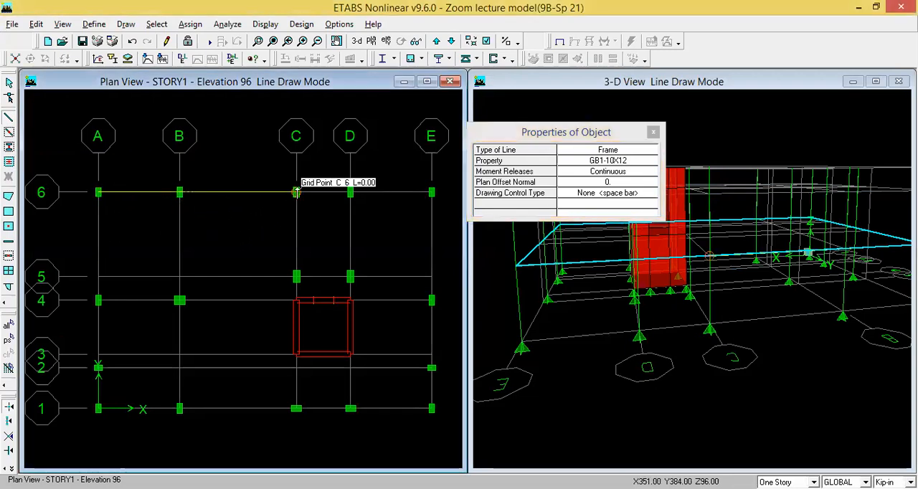
{"action": "left_click", "coordinate": [350, 192]}
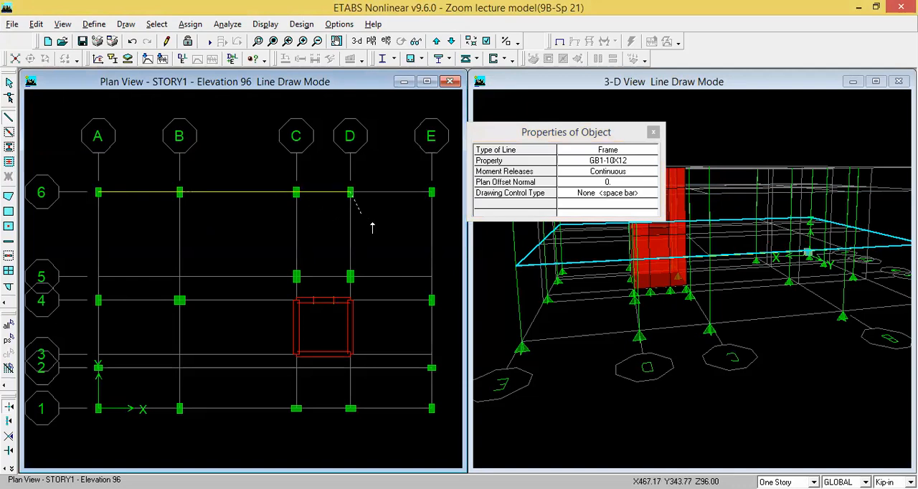
{"action": "left_click", "coordinate": [431, 192]}
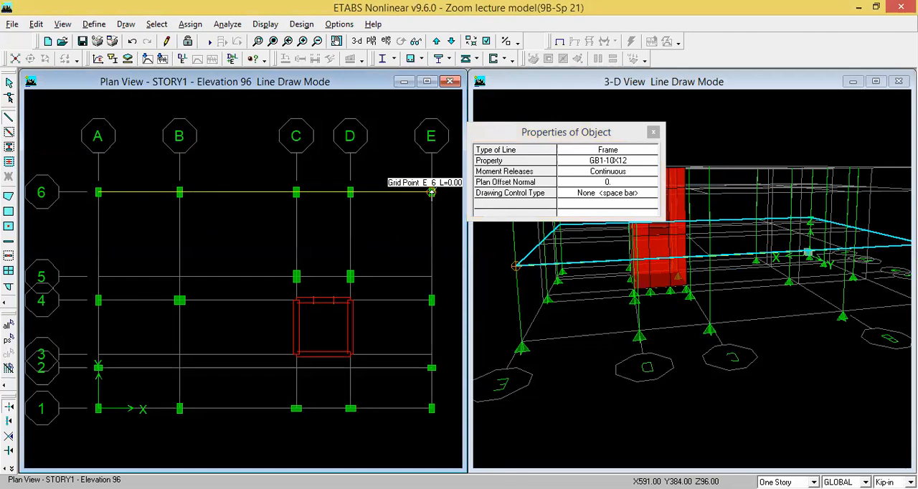
{"action": "key", "text": "Escape"}
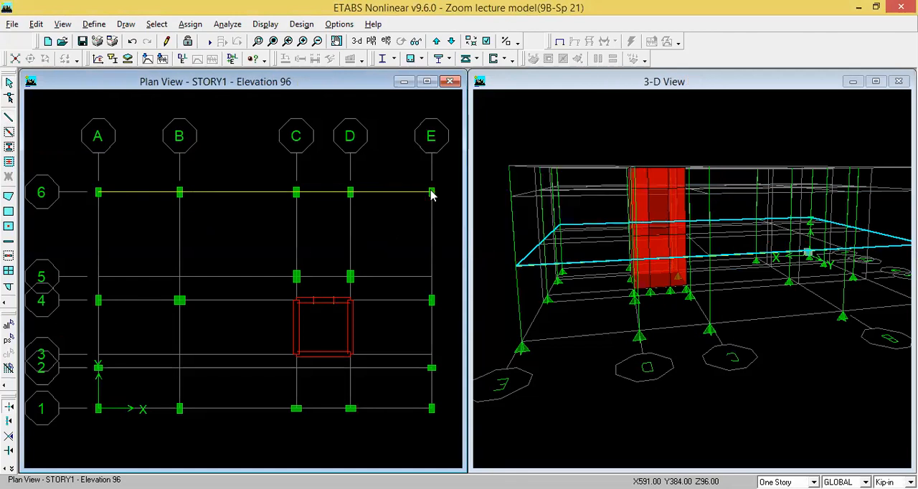
- Create GB1-10X12 beams on all spans of grid line 1 from A to E using region-based line creation
{"action": "left_click", "coordinate": [9, 132]}
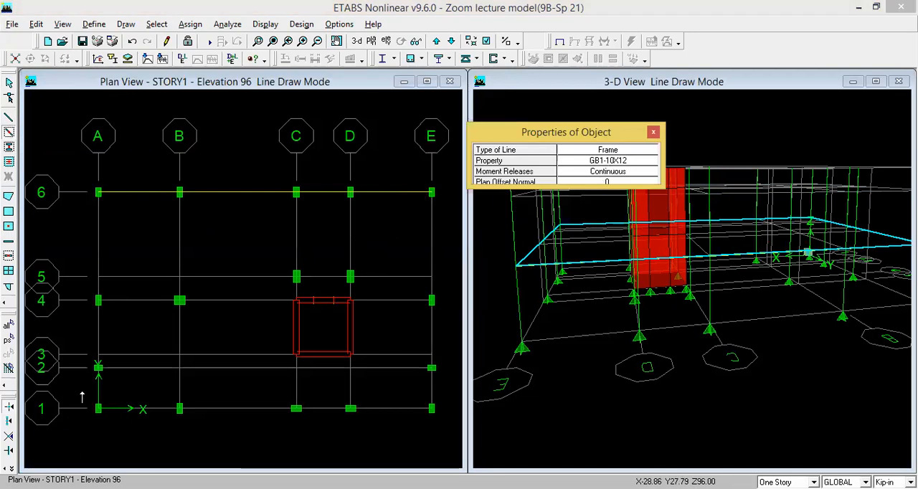
{"action": "mouse_move", "coordinate": [82, 391]}
{"action": "left_mouse_down"}
{"action": "mouse_move", "coordinate": [199, 446]}
{"action": "mouse_move", "coordinate": [442, 430]}
{"action": "left_mouse_up"}
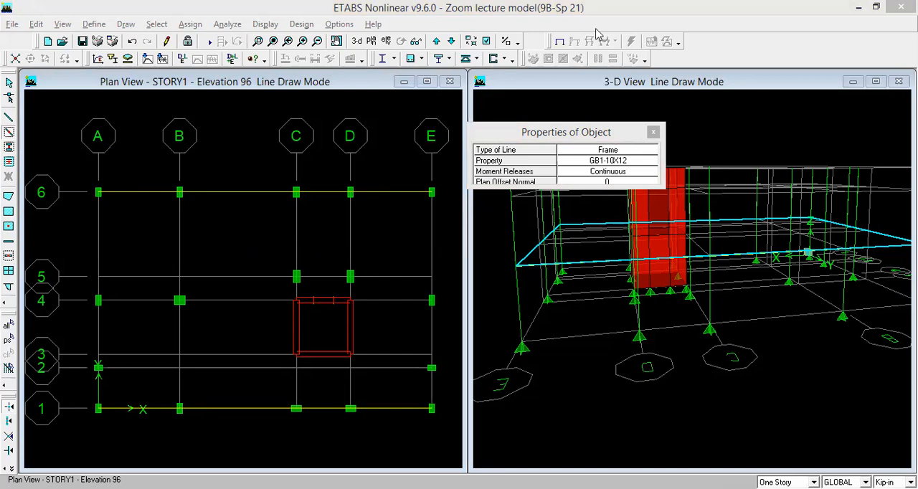
- Draw GB1-10X12 beams along grid line 4 from A through B to C and from D to E, skipping the wall core
{"action": "left_click", "coordinate": [9, 118]}
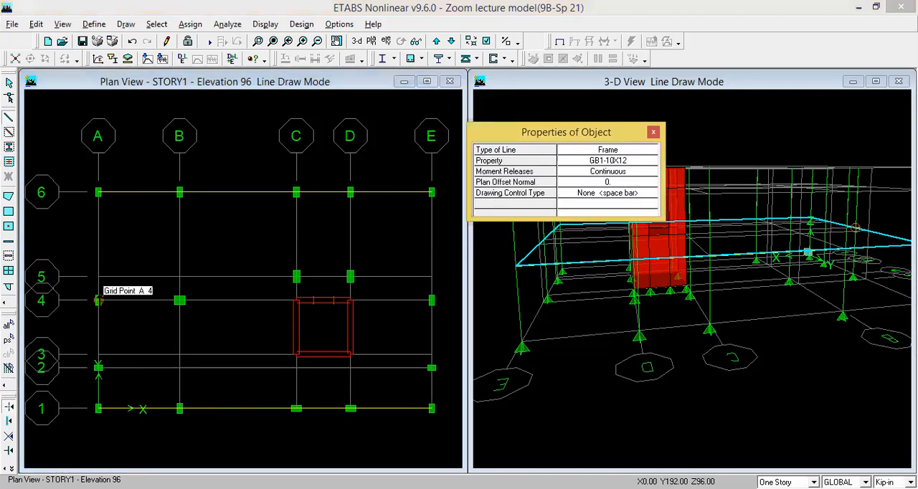
{"action": "left_click", "coordinate": [98, 300]}
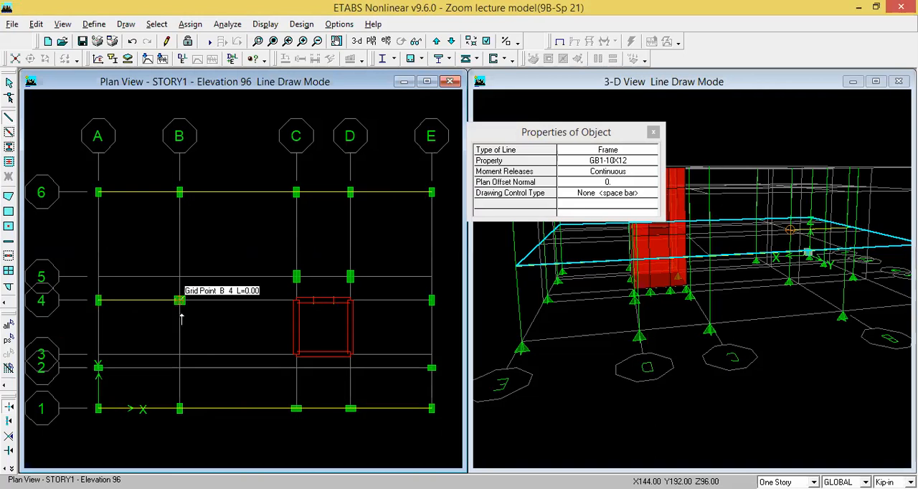
{"action": "left_click", "coordinate": [296, 300]}
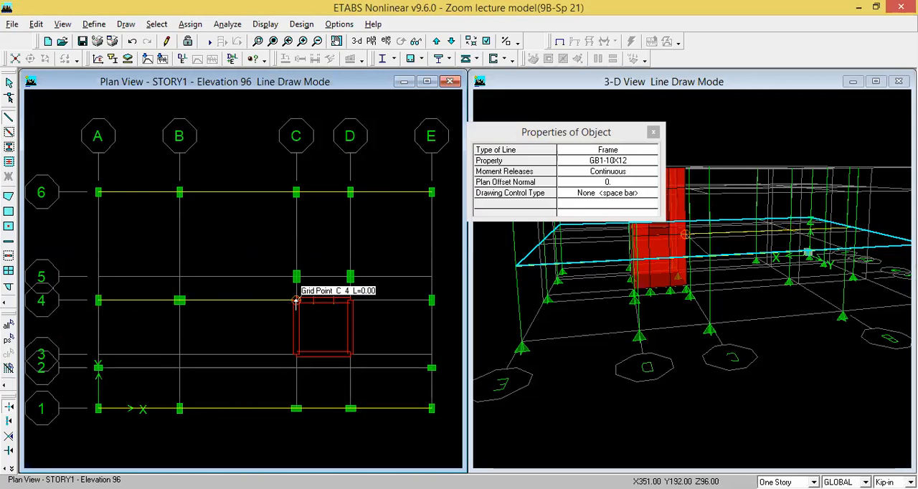
{"action": "key", "text": "Escape"}
{"action": "left_click", "coordinate": [6, 118]}
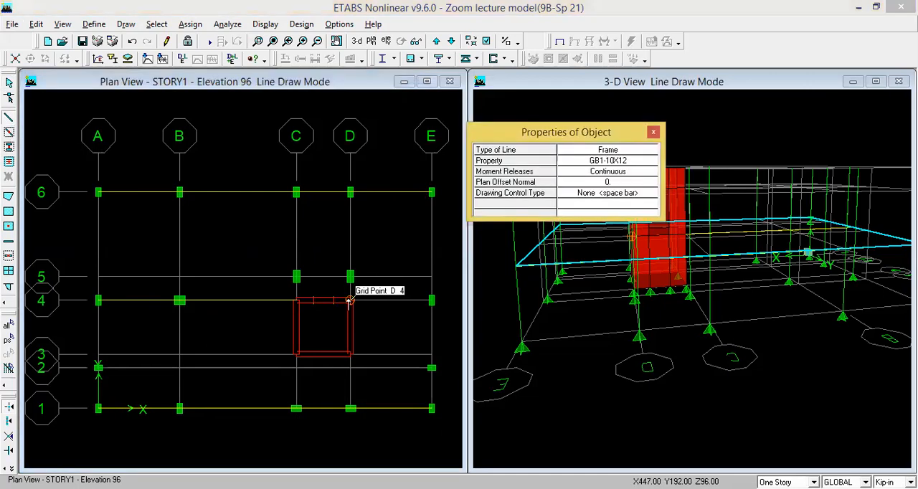
{"action": "left_click", "coordinate": [350, 299]}
{"action": "left_click", "coordinate": [430, 300]}
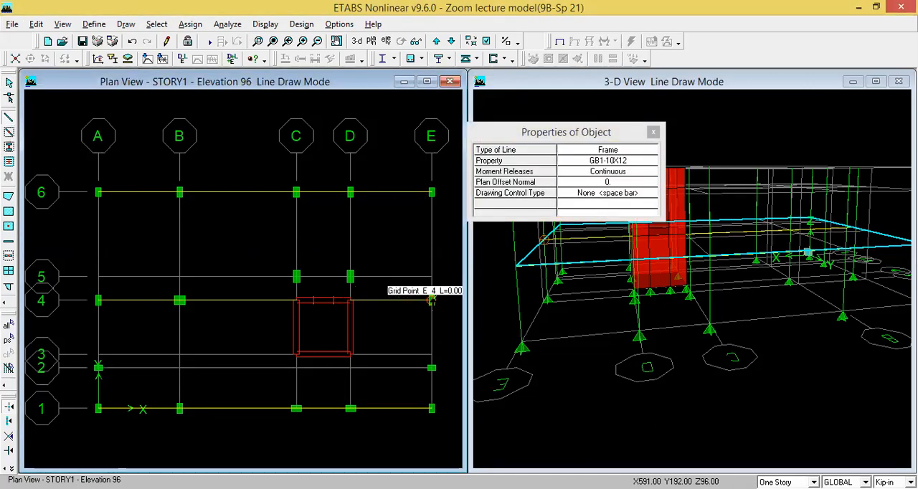
{"action": "key", "text": "Escape"}
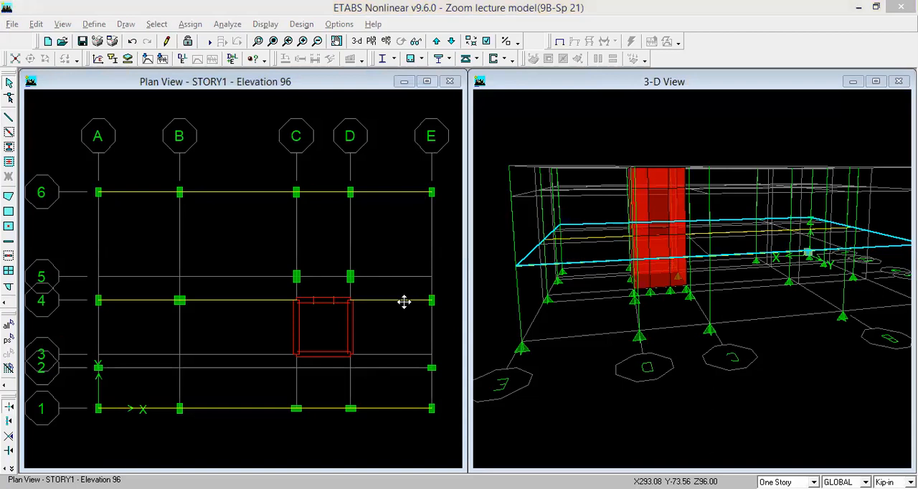
- Draw GB2-12X15 frame beams along grid line A from grid 6 through 4 and 2 to grid 1
{"action": "left_click", "coordinate": [703, 50]}
{"action": "left_click", "coordinate": [8, 120]}
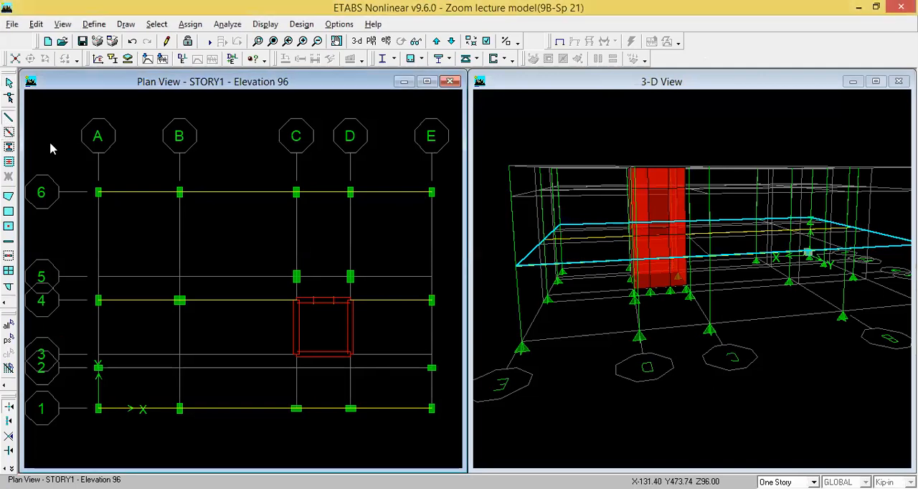
{"action": "left_click", "coordinate": [649, 163]}
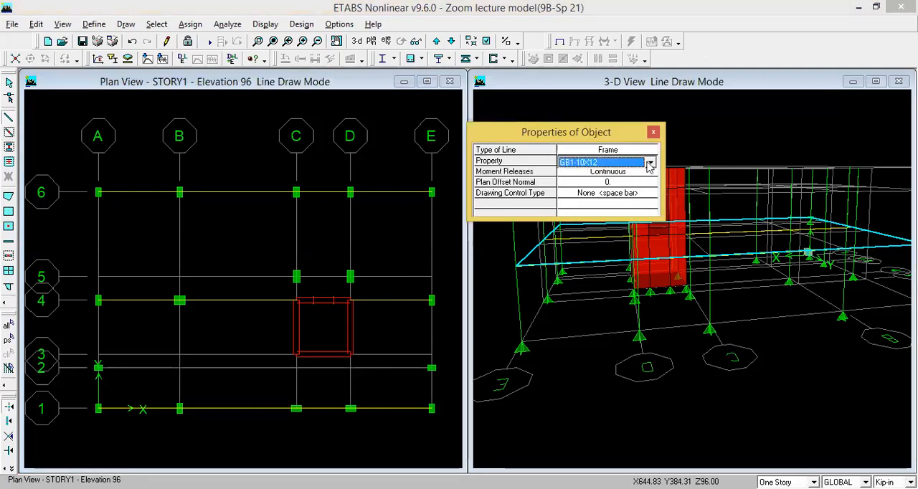
{"action": "left_click", "coordinate": [649, 164]}
{"action": "left_click", "coordinate": [599, 206]}
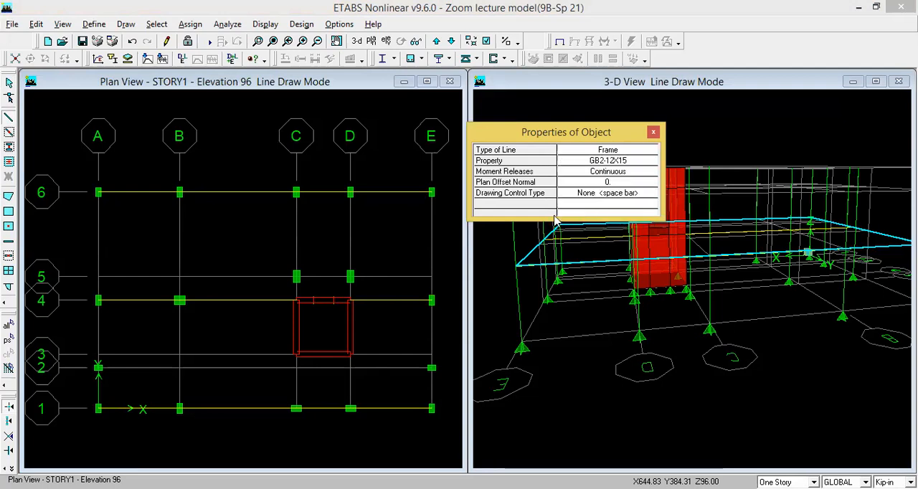
{"action": "left_click", "coordinate": [98, 192]}
{"action": "left_click", "coordinate": [99, 299]}
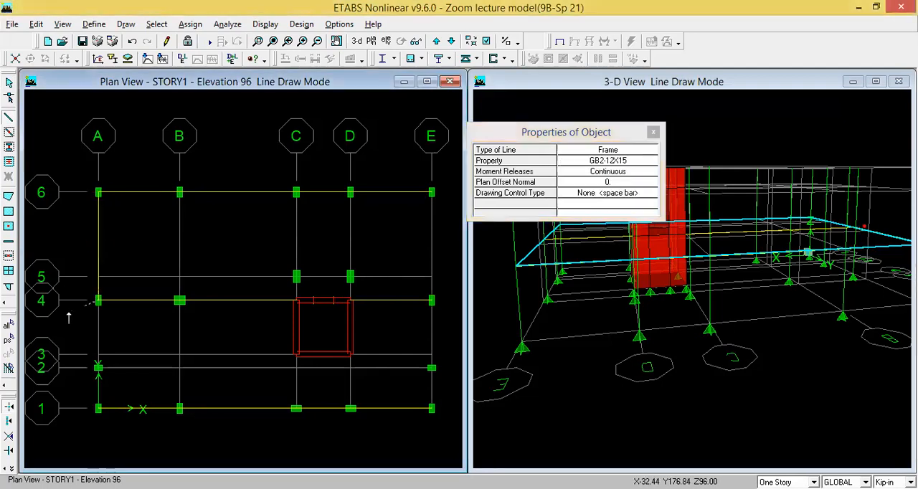
{"action": "left_click", "coordinate": [98, 367]}
{"action": "left_click", "coordinate": [98, 409]}
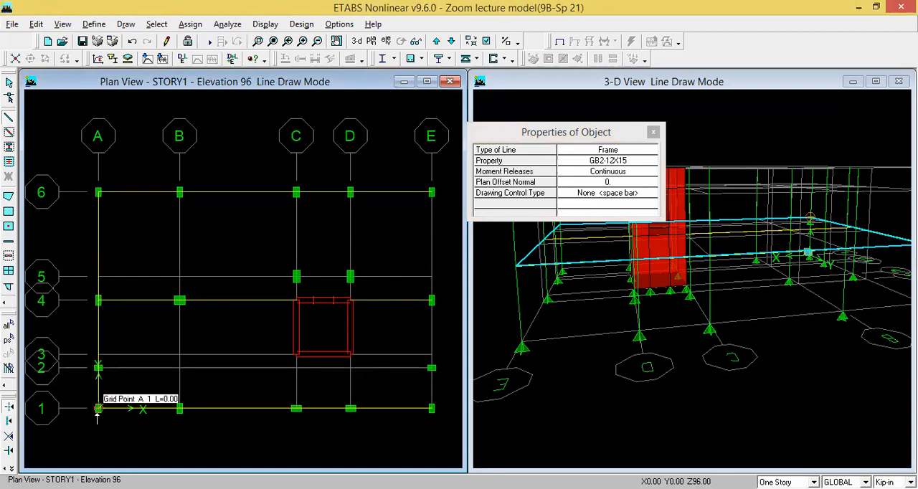
{"action": "key", "text": "Escape"}
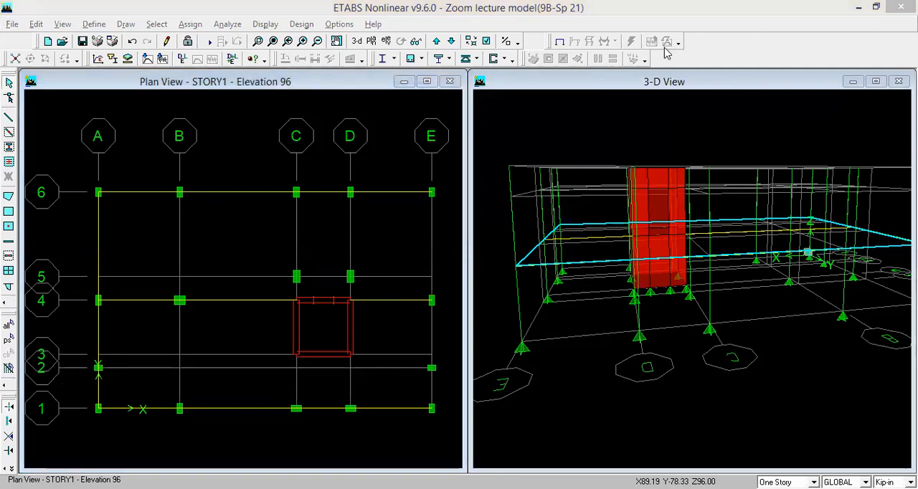
- Draw GB2-12X15 beams along grid line E from grid 6 through 4 and 2 to grid 1
{"action": "left_click", "coordinate": [124, 76]}
{"action": "left_click", "coordinate": [9, 117]}
{"action": "left_click_drag", "start_coordinate": [636, 131], "coordinate": [684, 116]}
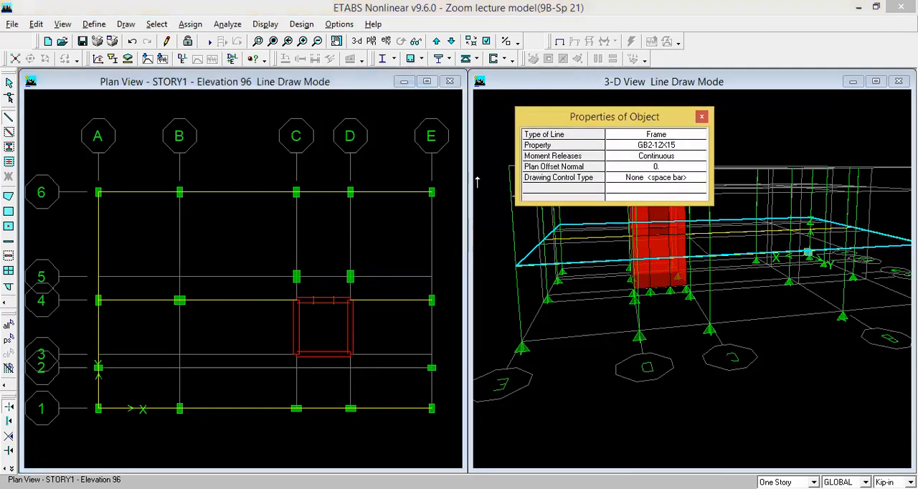
{"action": "left_click", "coordinate": [431, 193]}
{"action": "left_click", "coordinate": [431, 300]}
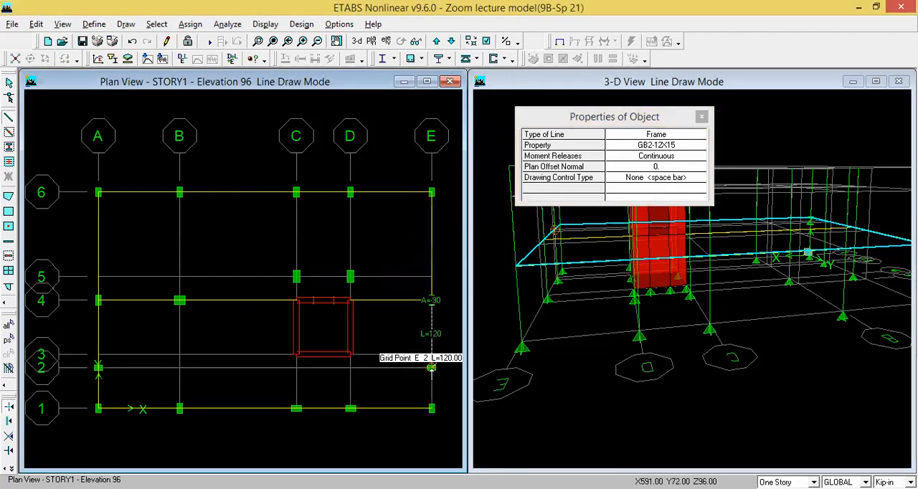
{"action": "left_click", "coordinate": [431, 408]}
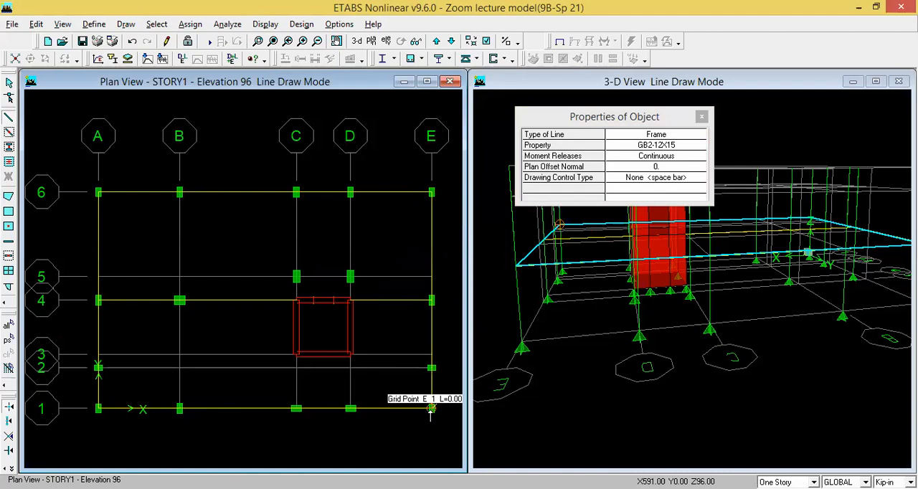
- Draw GB2-12X15 beams along grid line B from grid 6 through 4 to grid 1
{"action": "key", "text": "Escape"}
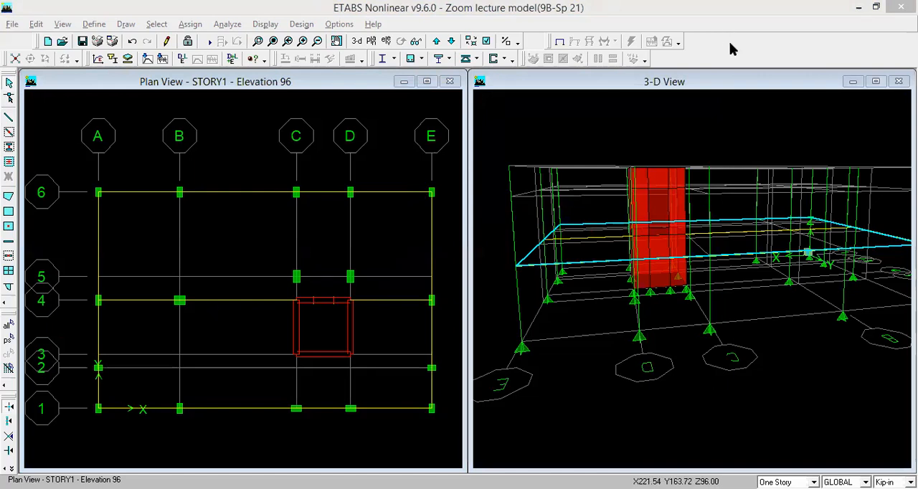
{"action": "left_click", "coordinate": [8, 117]}
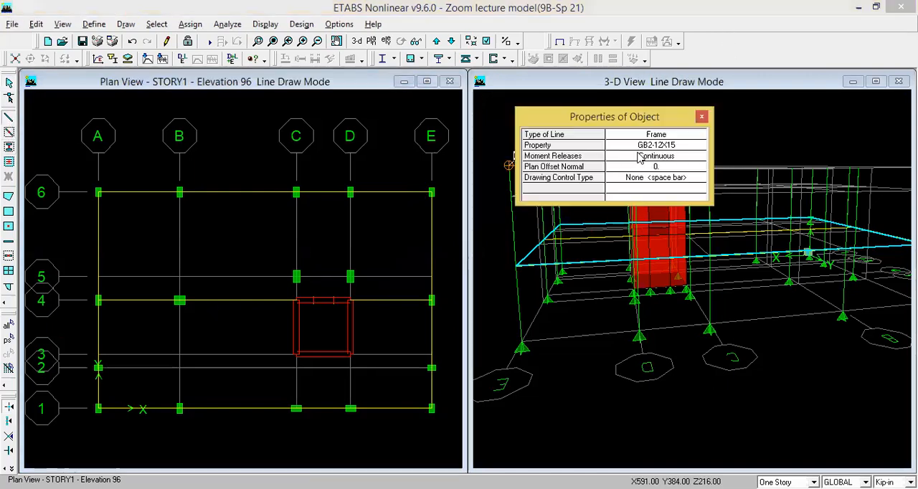
{"action": "left_click", "coordinate": [179, 192]}
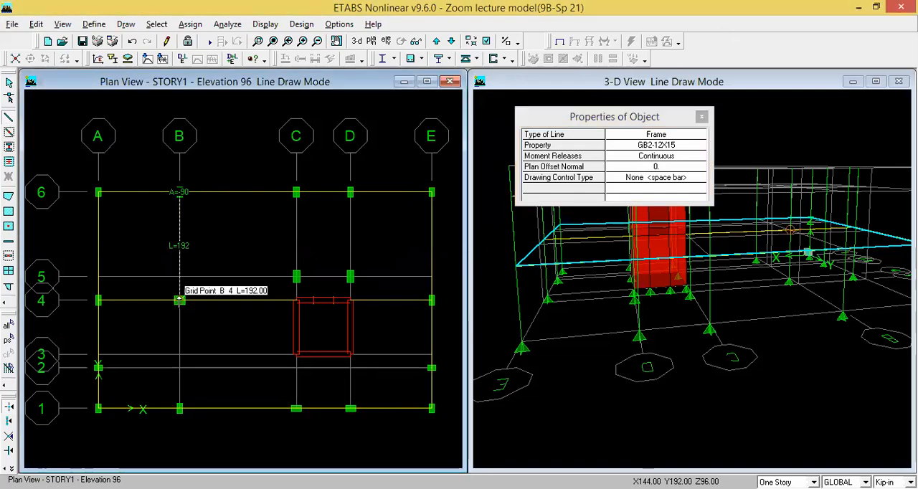
{"action": "left_click", "coordinate": [180, 409]}
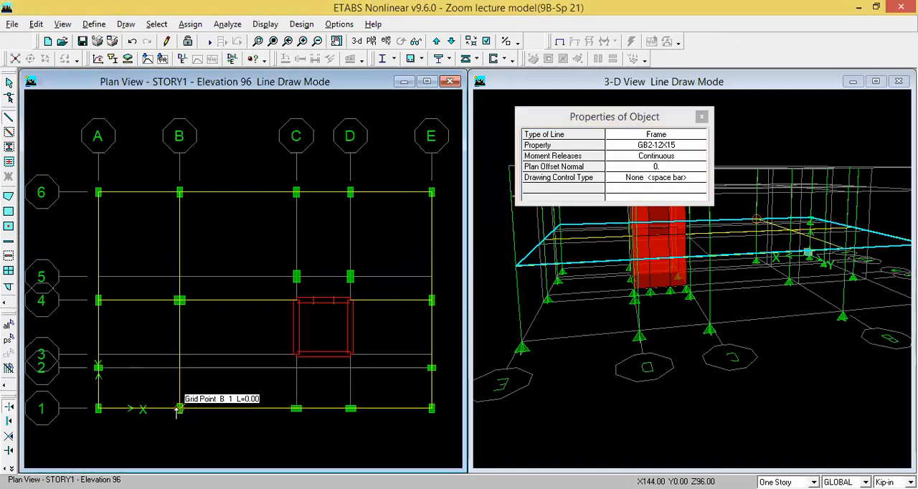
{"action": "key", "text": "Escape"}
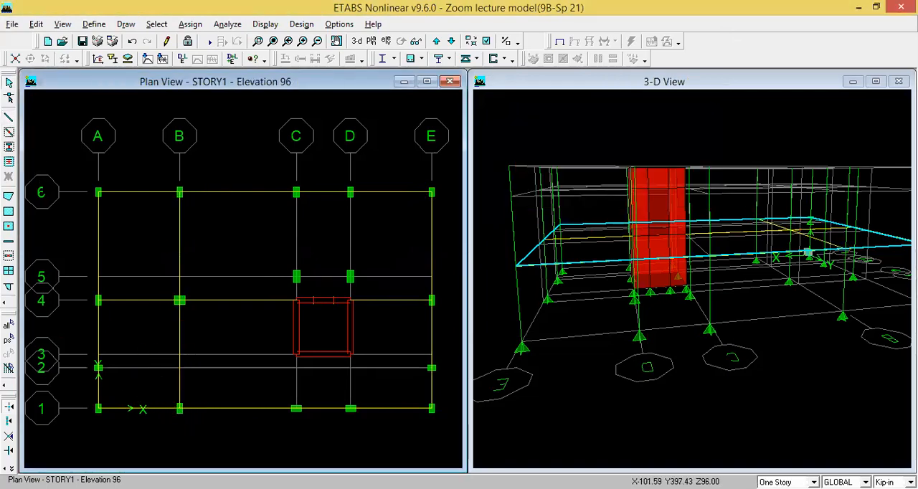
- Draw GB2-12X15 beams along grid line C from grid 6 through 5 to 4 and from 3 to 1, skipping the wall core
{"action": "left_click", "coordinate": [9, 122]}
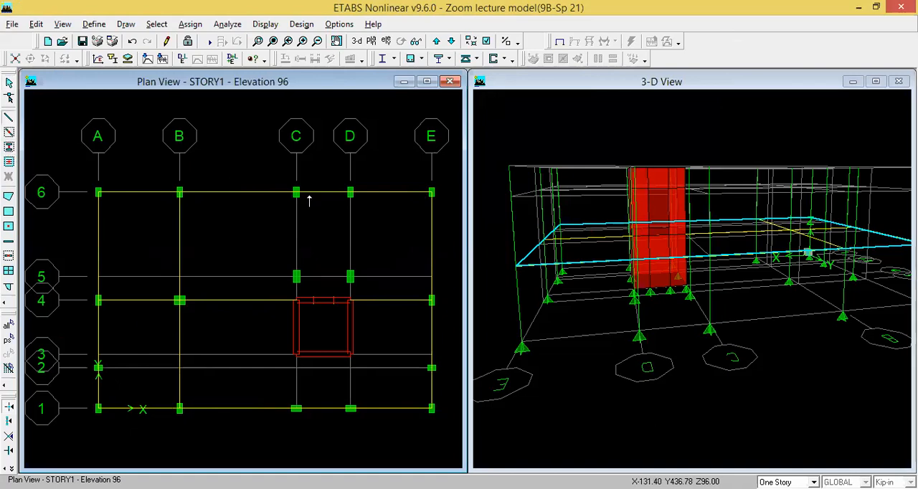
{"action": "left_click", "coordinate": [295, 192]}
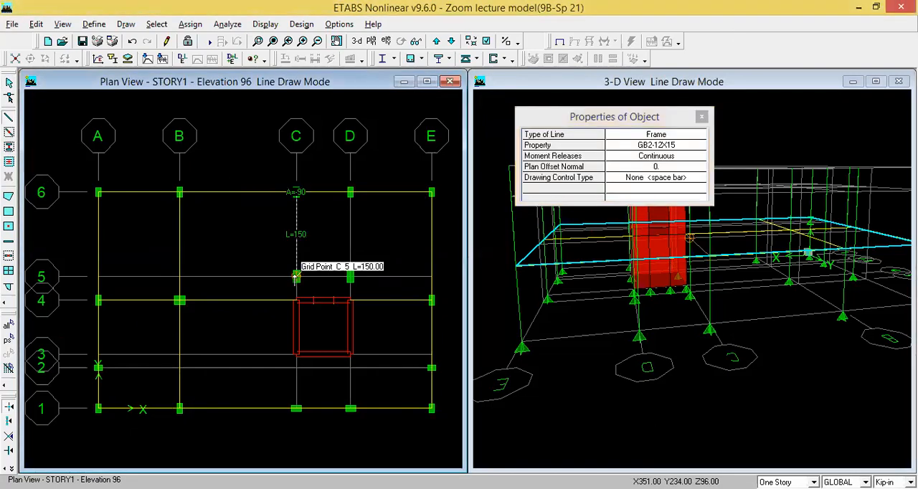
{"action": "left_click", "coordinate": [295, 300]}
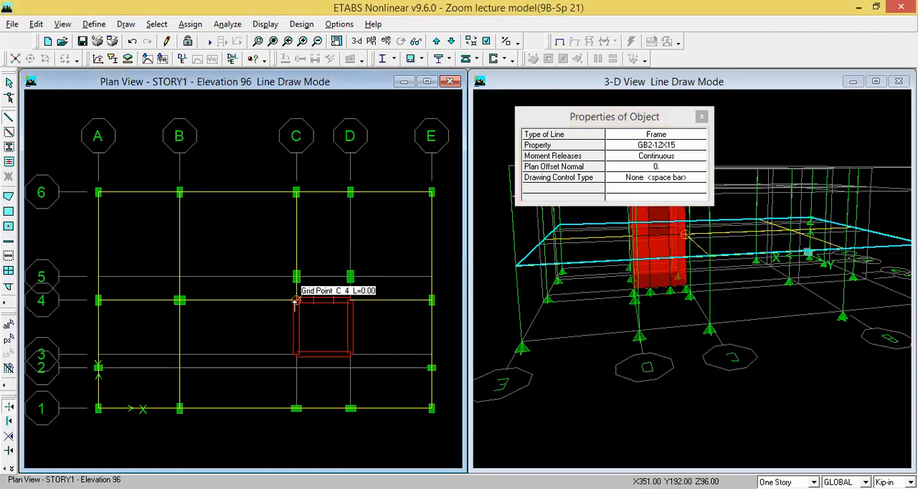
{"action": "key", "text": "Escape"}
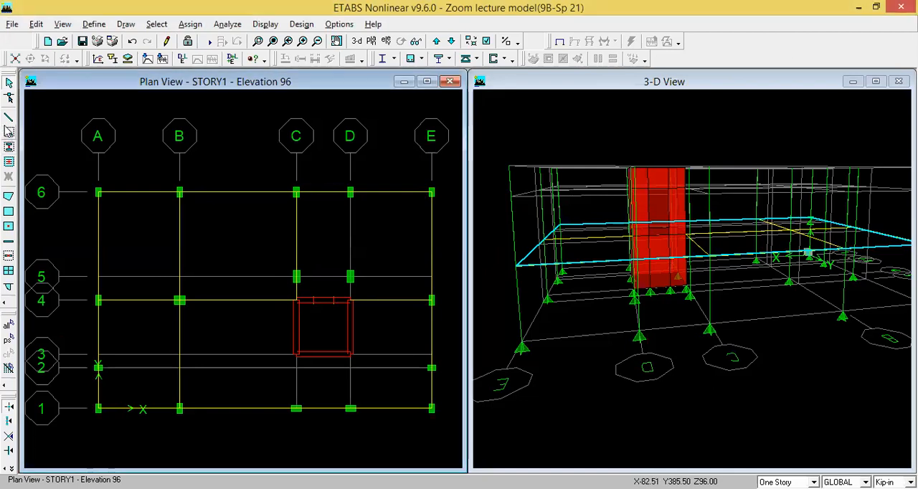
{"action": "left_click", "coordinate": [8, 117]}
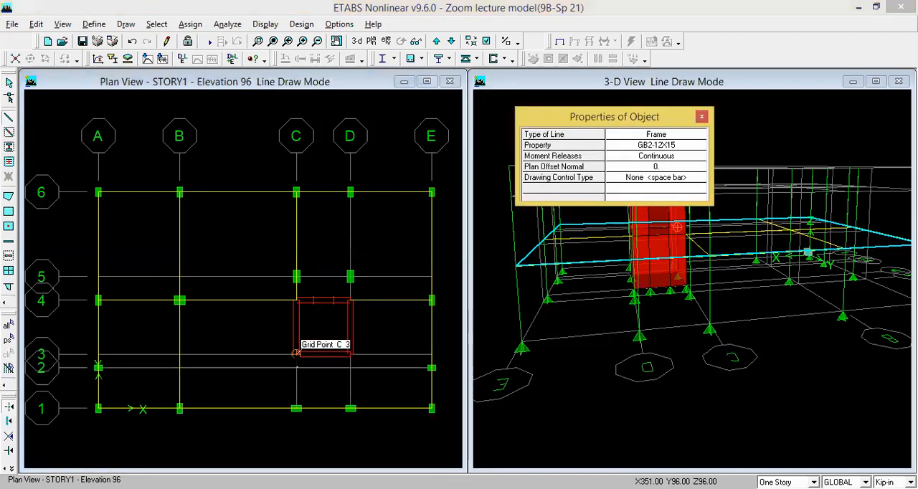
{"action": "left_click", "coordinate": [296, 409]}
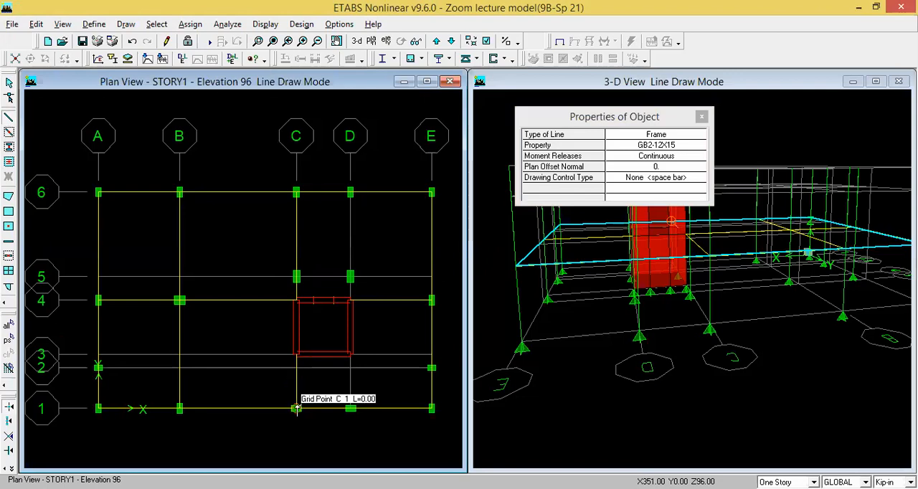
{"action": "key", "text": "Escape"}
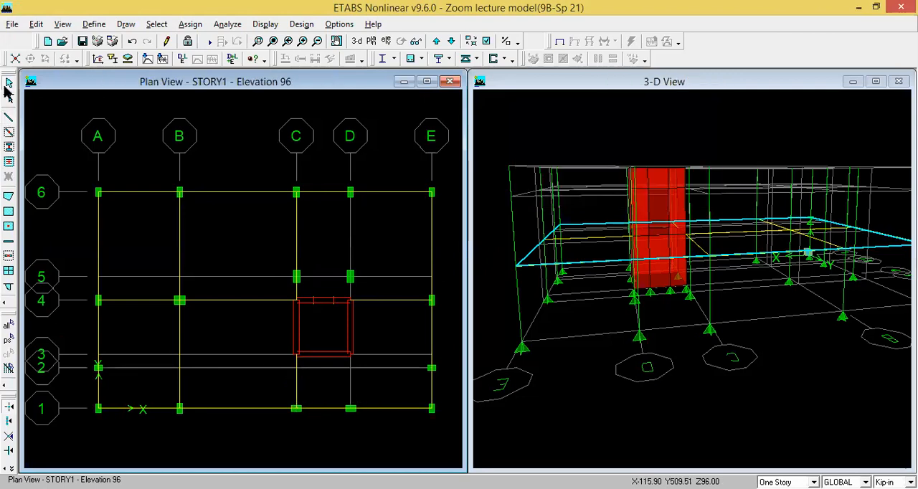
- Draw GB2-12X15 beams along grid line D from grid 6 through 5 to 4 and from 3 to 1, skipping the wall core
{"action": "left_click", "coordinate": [8, 118]}
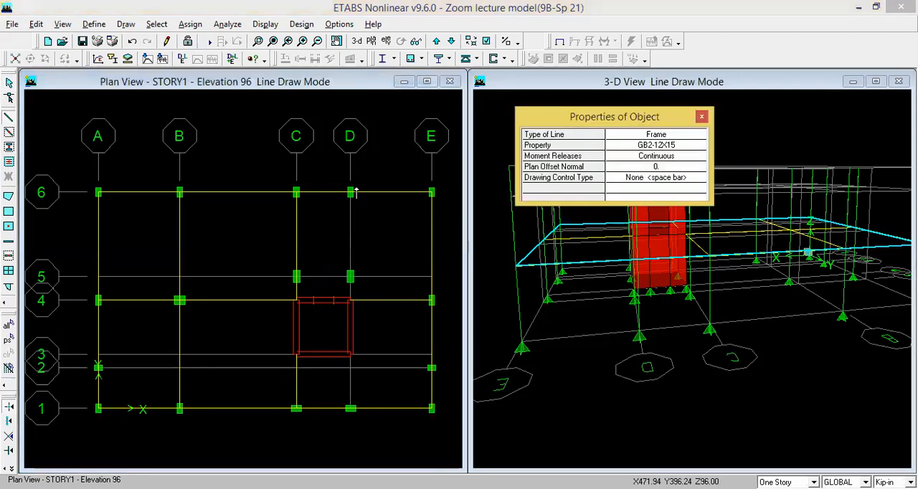
{"action": "left_click", "coordinate": [349, 276]}
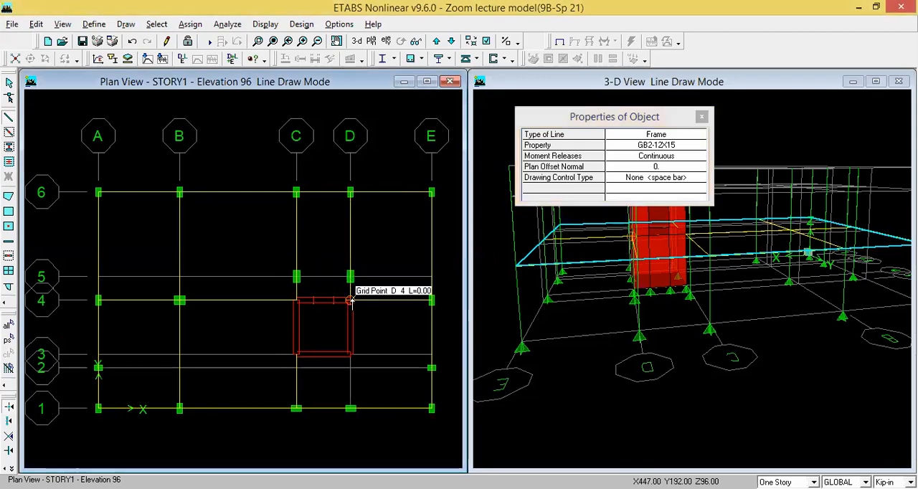
{"action": "key", "text": "Escape"}
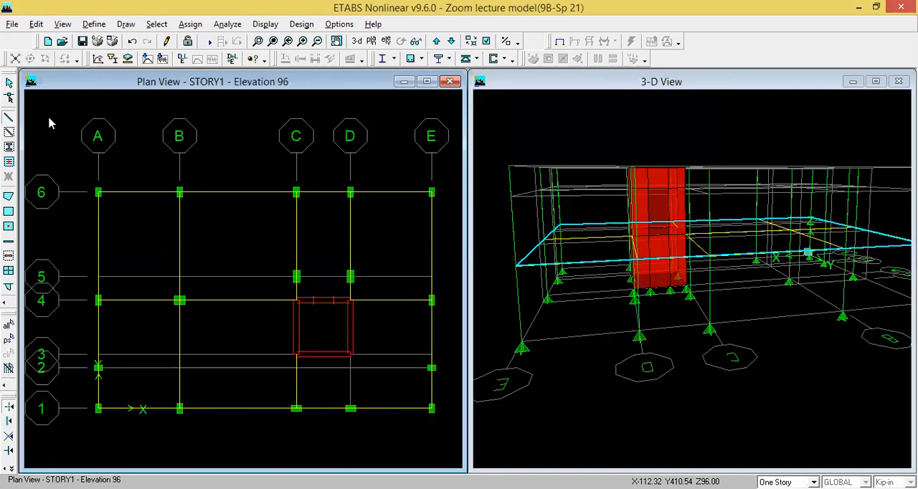
{"action": "left_click", "coordinate": [9, 117]}
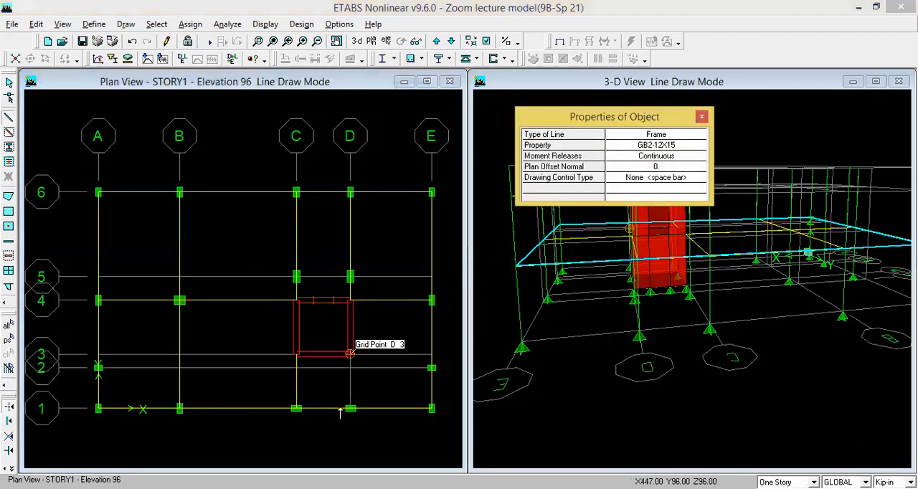
{"action": "left_click", "coordinate": [350, 409]}
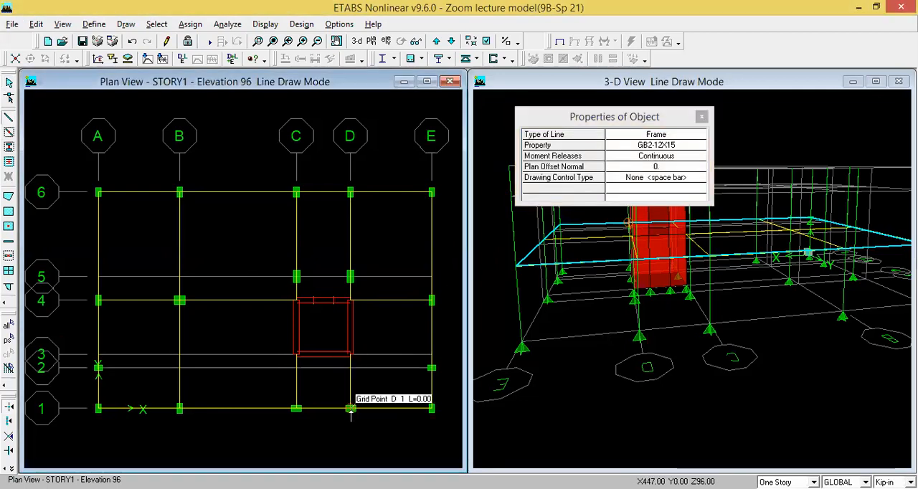
{"action": "key", "text": "Escape"}
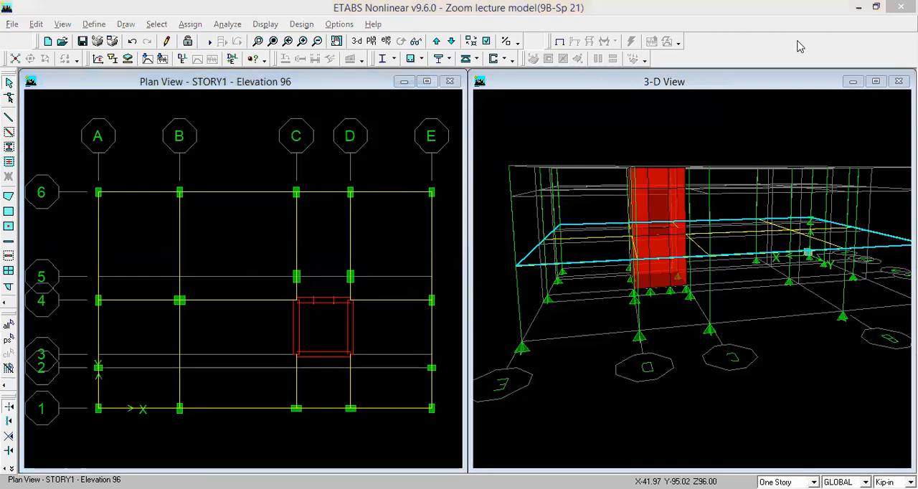
- Switch the plan view to STORY2 at elevation 216
{"action": "left_click", "coordinate": [743, 43]}
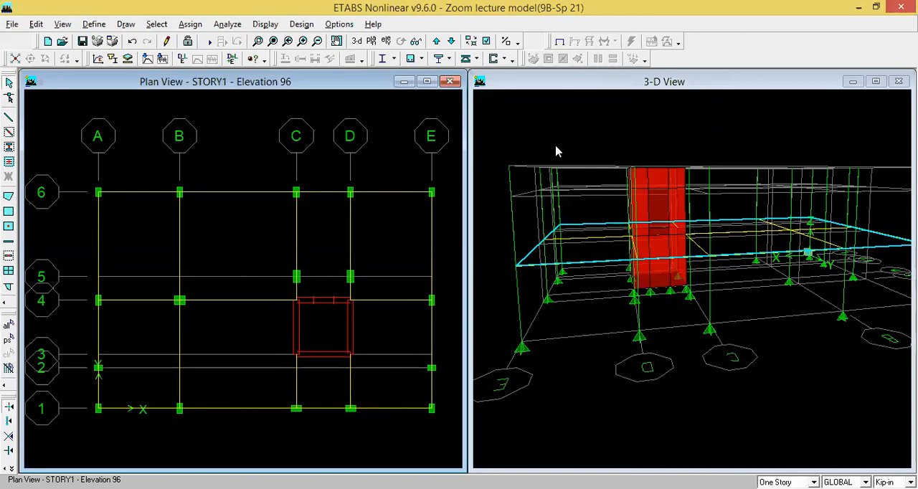
{"action": "left_click", "coordinate": [436, 41]}
{"action": "left_click", "coordinate": [436, 41]}
{"action": "left_click", "coordinate": [436, 42]}
{"action": "left_click", "coordinate": [452, 43]}
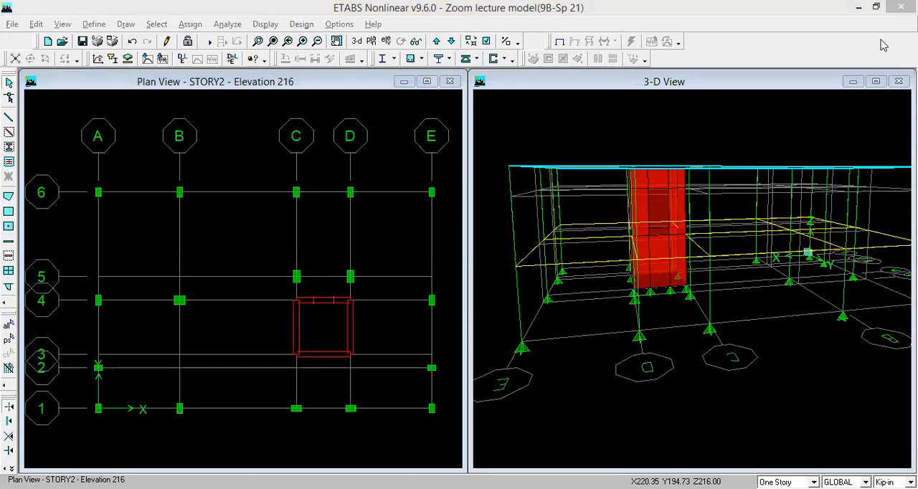
- Draw B1-12X15 frame beams along grid line 6 of STORY2 from A through B, C and D to E
{"action": "left_click", "coordinate": [9, 119]}
{"action": "left_click", "coordinate": [694, 147]}
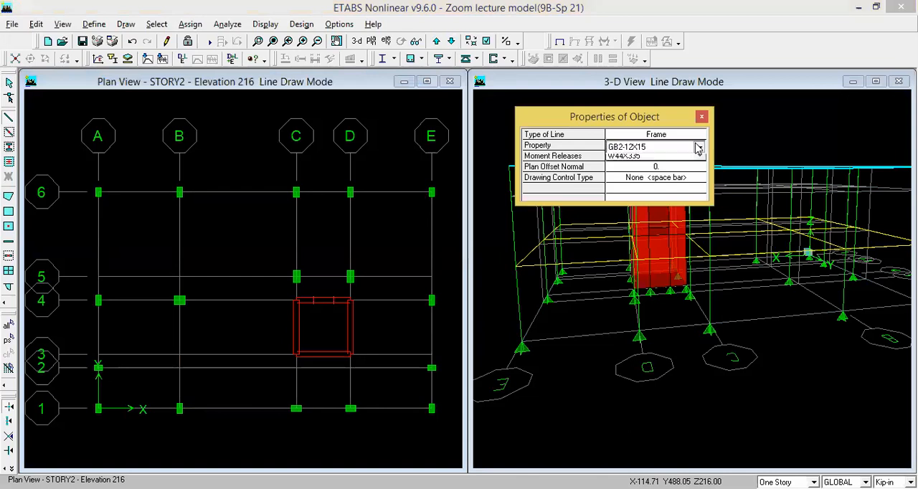
{"action": "left_click", "coordinate": [698, 146]}
{"action": "scroll", "coordinate": [631, 189], "scroll_direction": "up", "scroll_amount": 2}
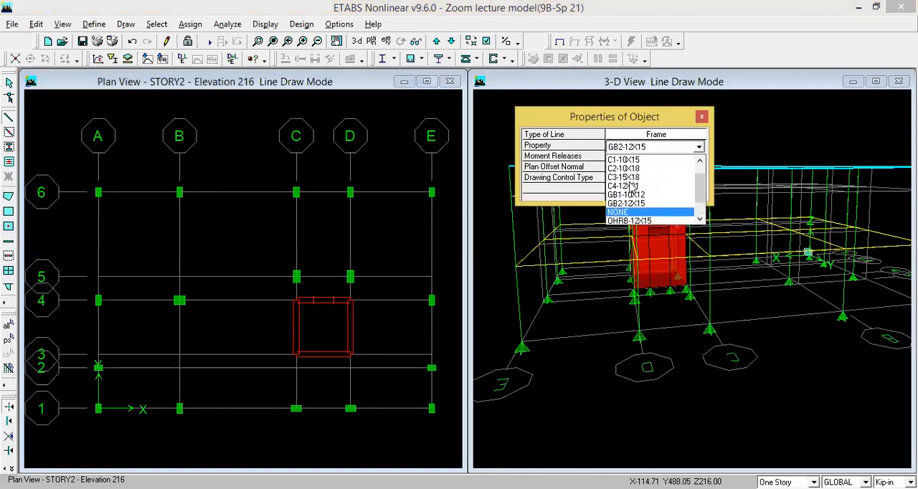
{"action": "left_click", "coordinate": [631, 160]}
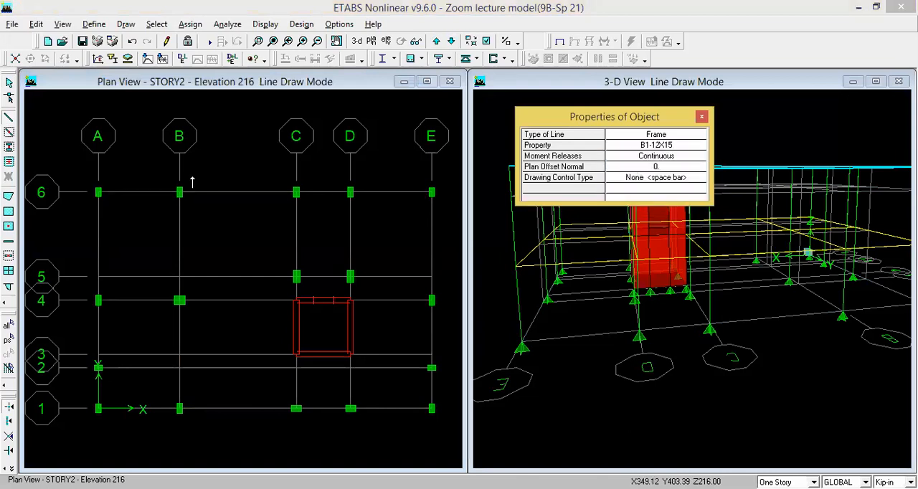
{"action": "left_click", "coordinate": [99, 192]}
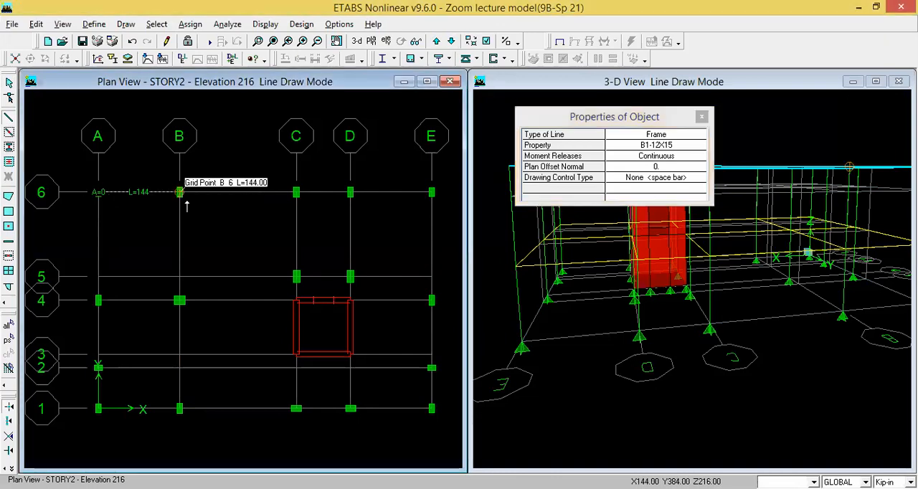
{"action": "left_click", "coordinate": [296, 192]}
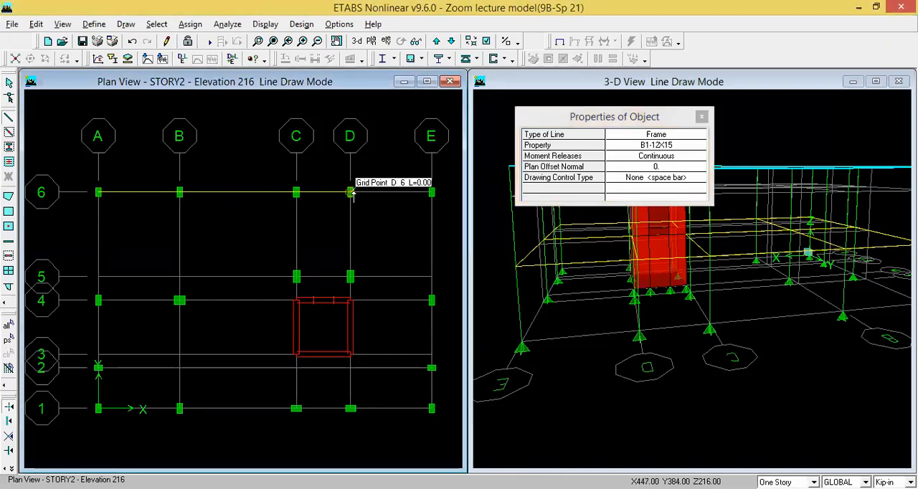
{"action": "left_click", "coordinate": [431, 194]}
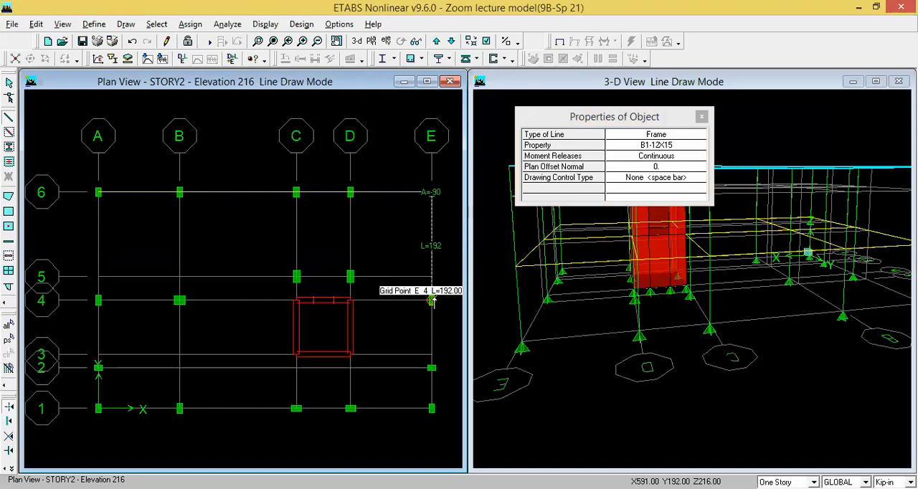
- Continue the B1-12X15 beams around the STORY2 perimeter along grid lines E, 1 and A, closing the loop at A-6
{"action": "left_click", "coordinate": [431, 408]}
{"action": "left_click", "coordinate": [351, 409]}
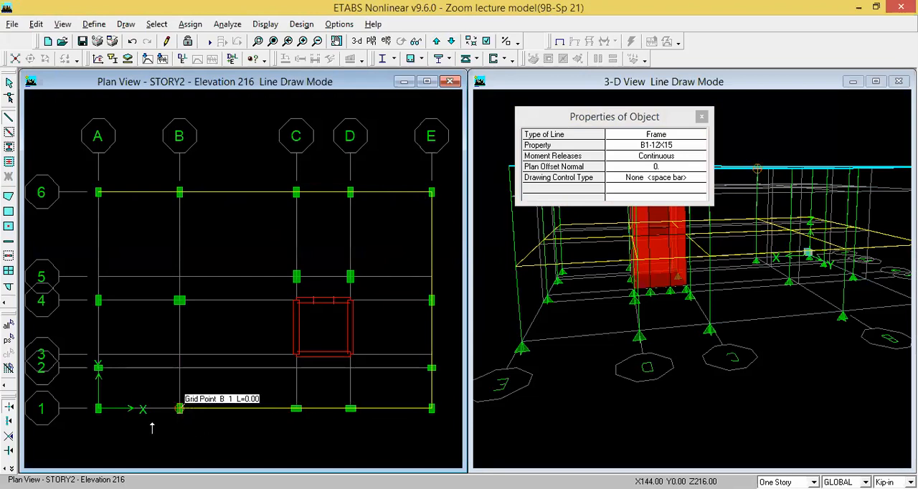
{"action": "left_click", "coordinate": [94, 409]}
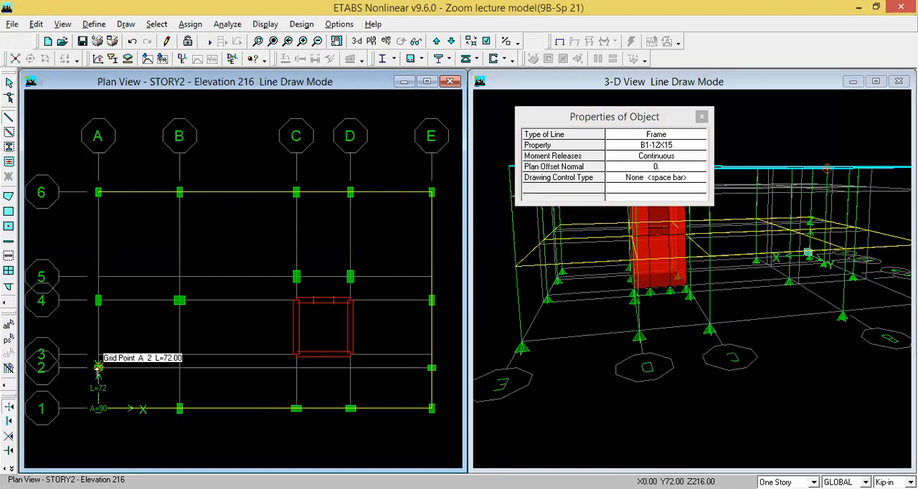
{"action": "left_click", "coordinate": [98, 299]}
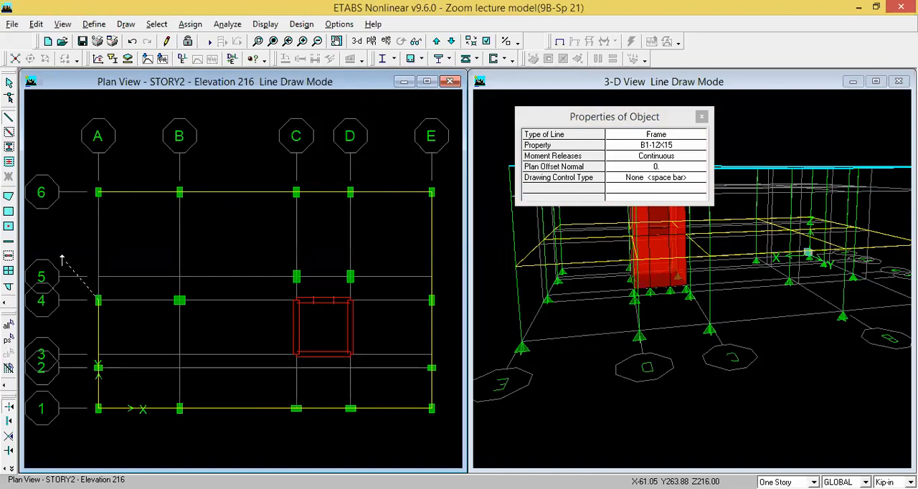
{"action": "left_click", "coordinate": [97, 193]}
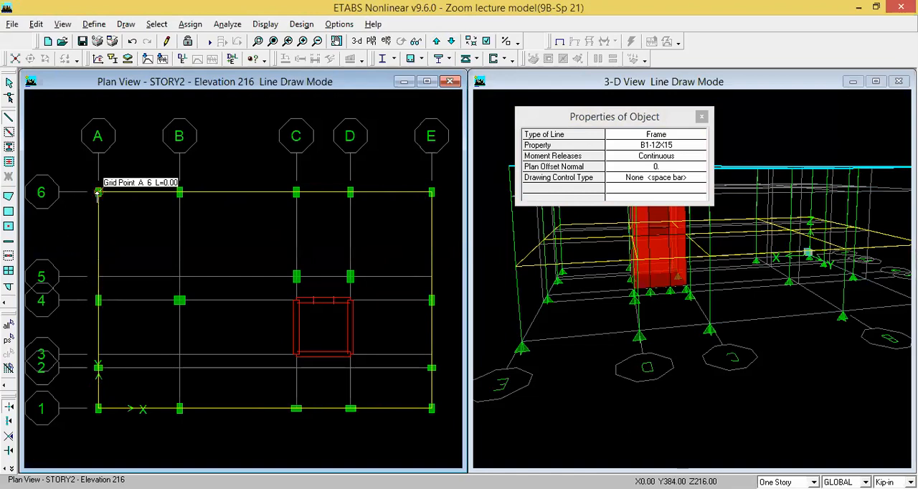
{"action": "key", "text": "Escape"}
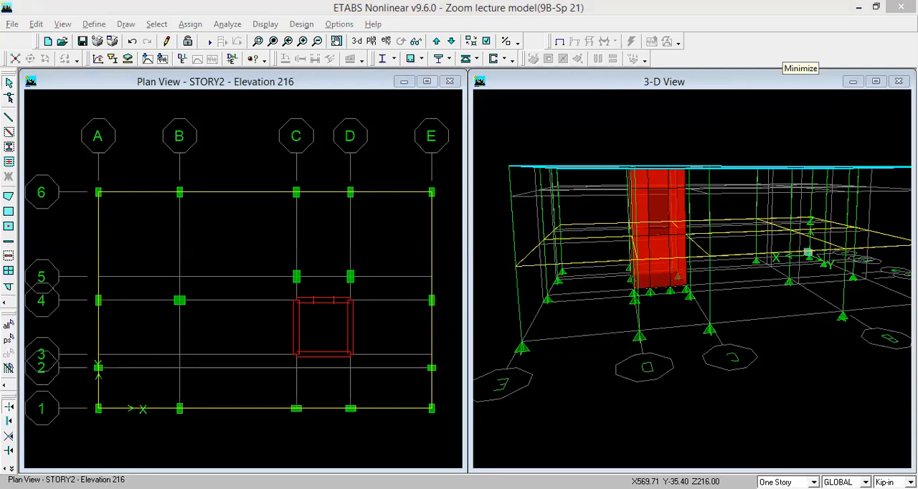
- Create B2-12X18 beams on all spans of STORY2 grid line B from 6 to 1 using region-based line creation
{"action": "left_click", "coordinate": [117, 217]}
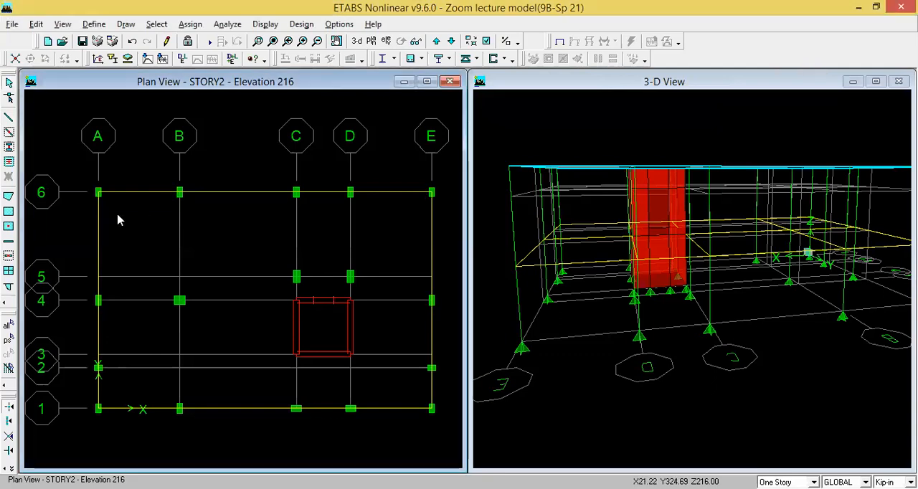
{"action": "left_click", "coordinate": [9, 132]}
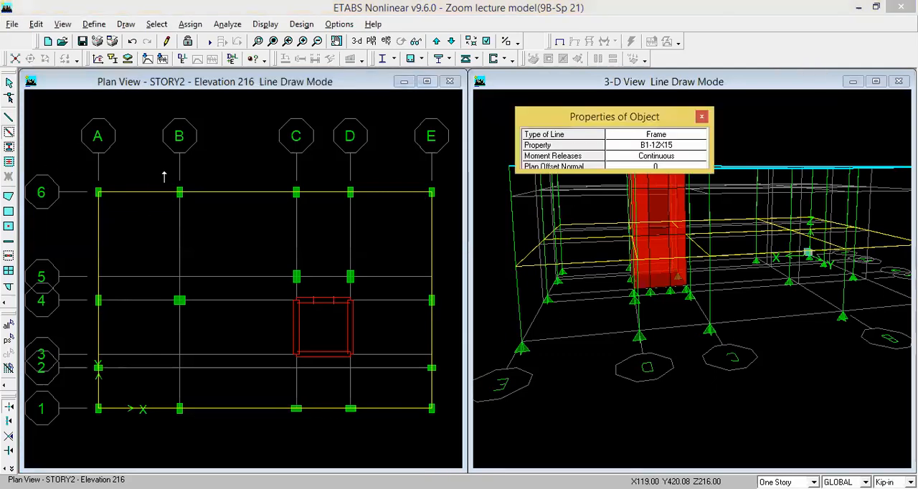
{"action": "left_click", "coordinate": [699, 147]}
{"action": "left_click", "coordinate": [699, 147]}
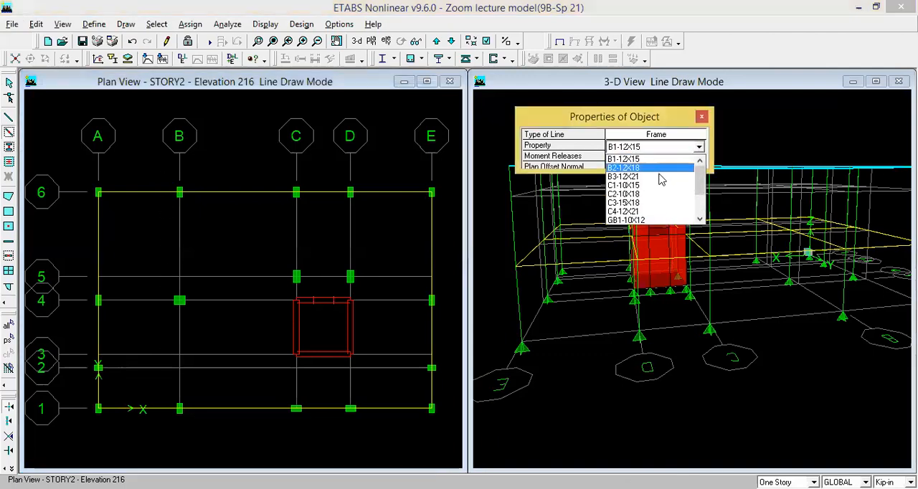
{"action": "left_click", "coordinate": [649, 172]}
{"action": "left_click_drag", "start_coordinate": [158, 177], "coordinate": [199, 434]}
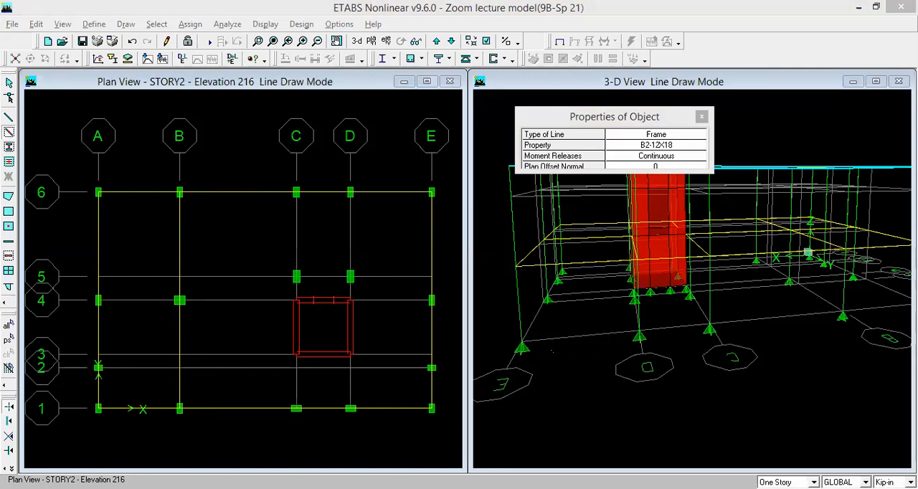
- Draw B2-12X18 frame beams along grid line 4 of STORY2 from A through B to C, and from D to E
{"action": "left_click", "coordinate": [8, 122]}
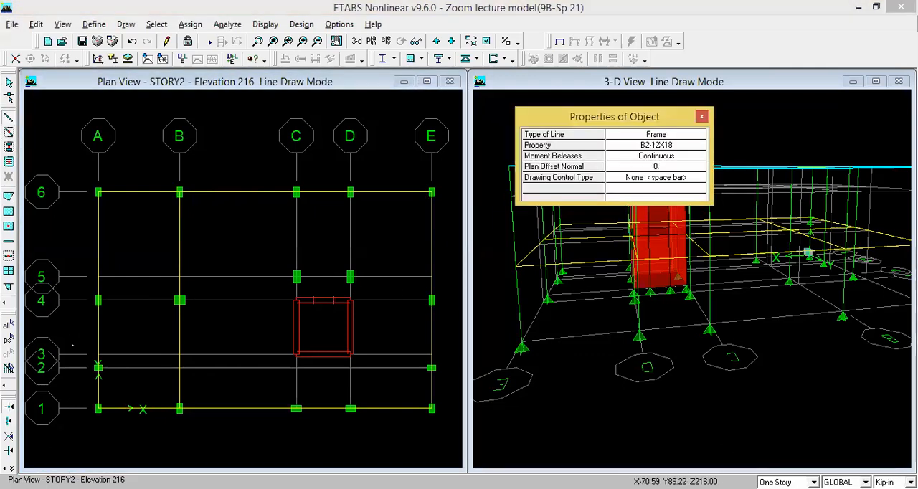
{"action": "left_click", "coordinate": [97, 300]}
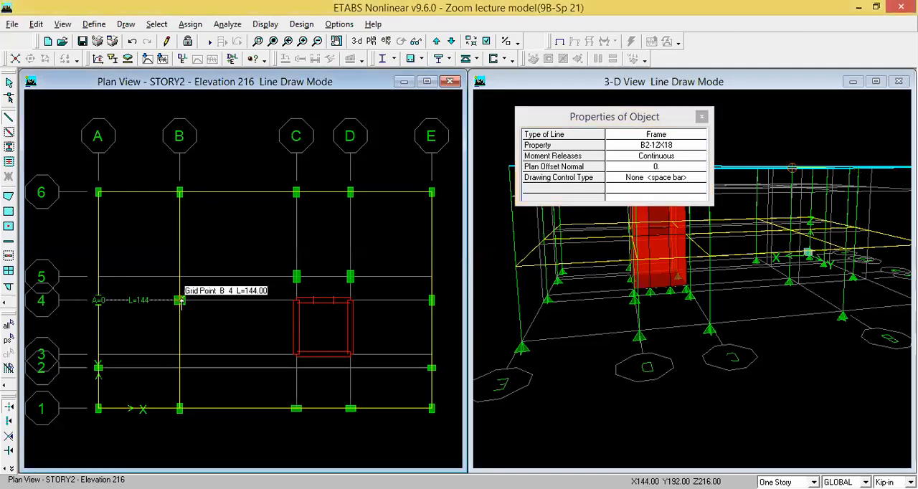
{"action": "left_click", "coordinate": [296, 301]}
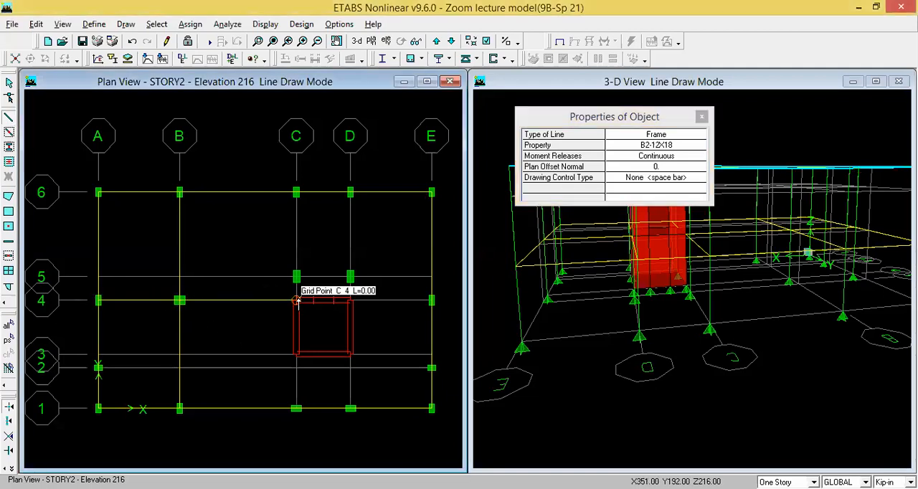
{"action": "key", "text": "Escape"}
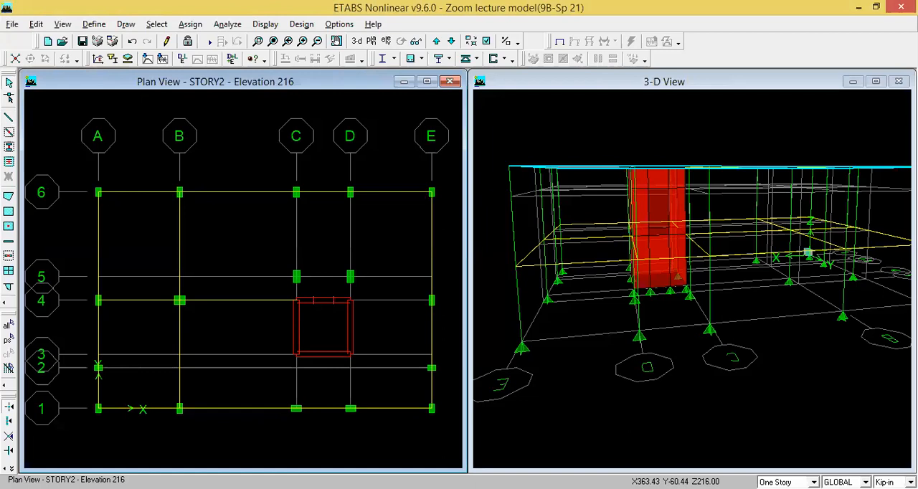
{"action": "left_click", "coordinate": [819, 31]}
{"action": "left_click", "coordinate": [7, 119]}
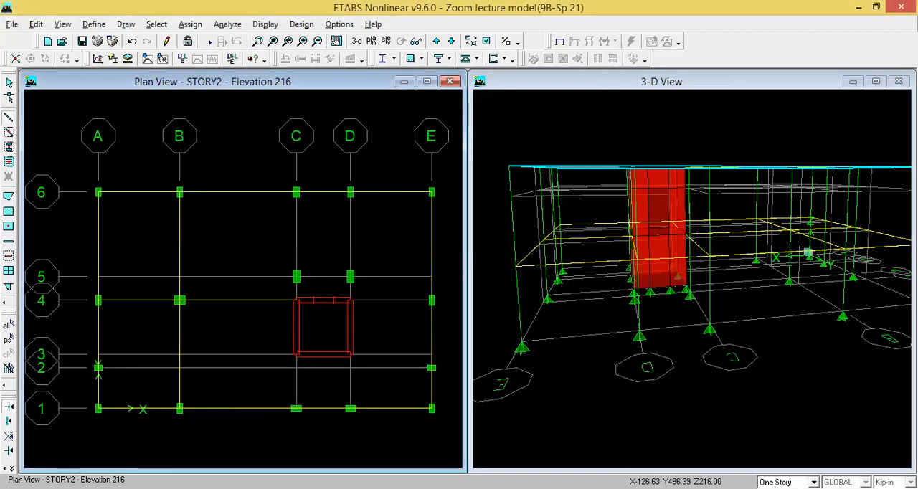
{"action": "left_click", "coordinate": [349, 299]}
{"action": "left_click", "coordinate": [431, 300]}
{"action": "right_click", "coordinate": [431, 301]}
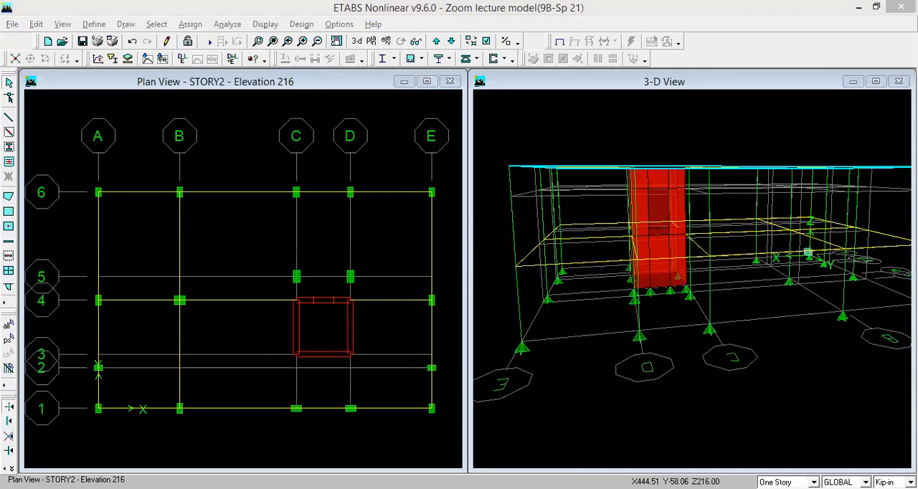
{"action": "left_click", "coordinate": [43, 127]}
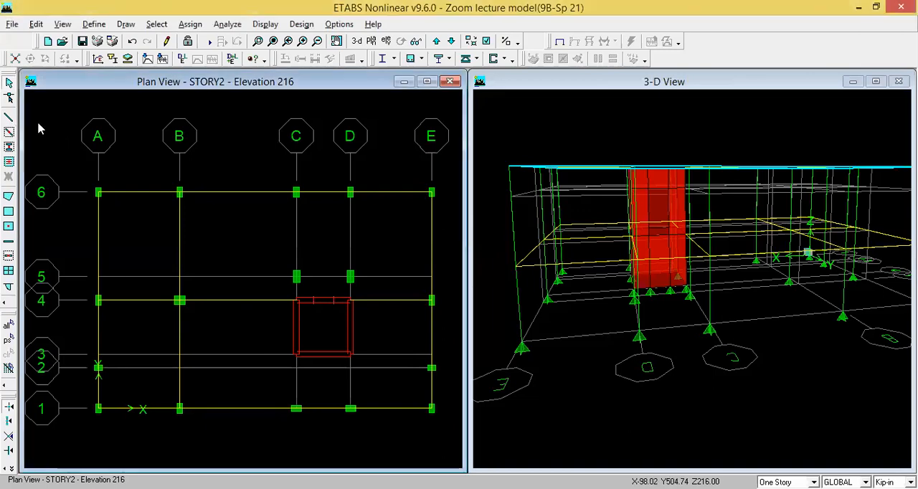
- Draw B3-12X21 frame beams along grid line C of STORY2 from 6 through 5 to 4, and from 3 to 1
{"action": "left_click", "coordinate": [9, 117]}
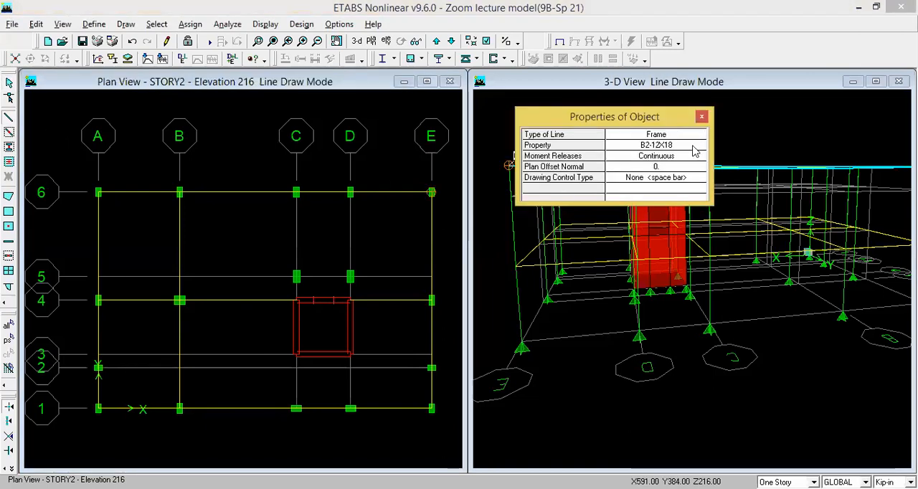
{"action": "left_click", "coordinate": [699, 146]}
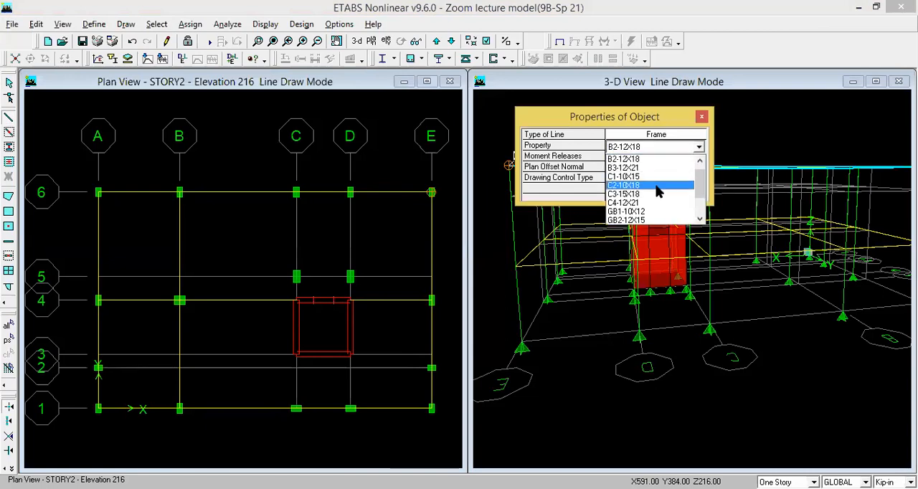
{"action": "scroll", "coordinate": [652, 185], "scroll_direction": "up", "scroll_amount": 1}
{"action": "left_click", "coordinate": [645, 179]}
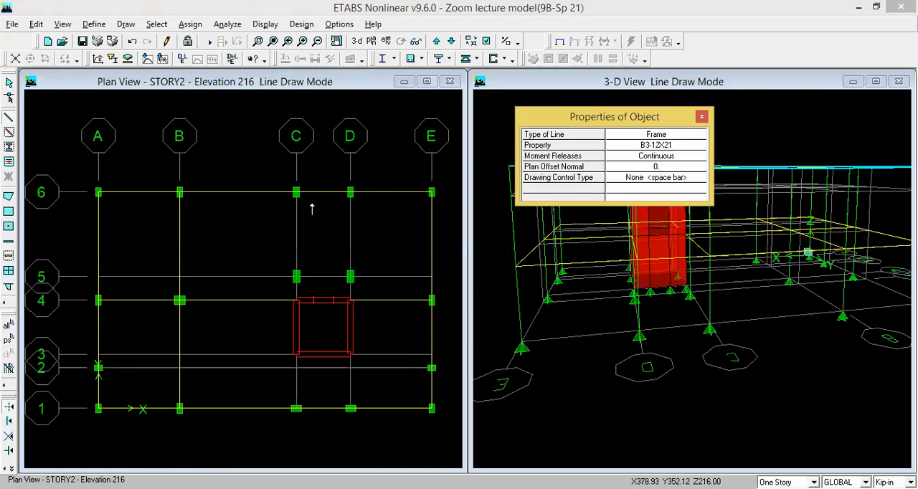
{"action": "left_click", "coordinate": [296, 192]}
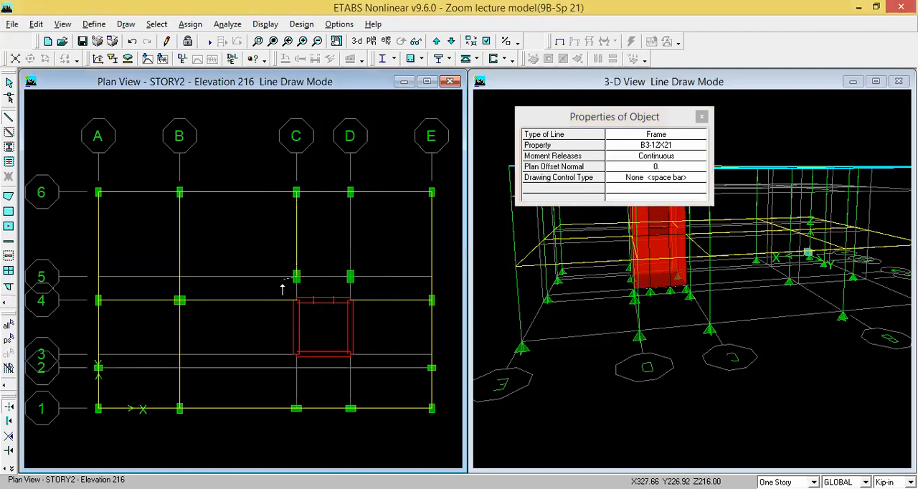
{"action": "key", "text": "Escape"}
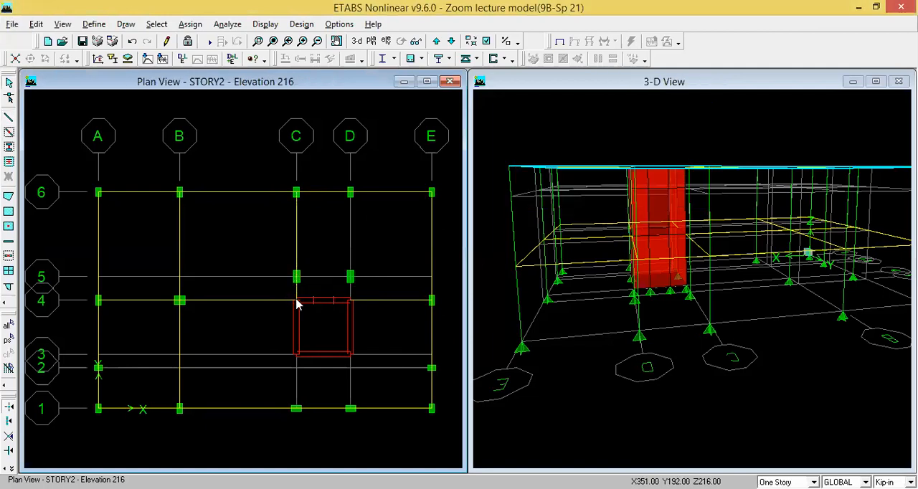
{"action": "left_click", "coordinate": [10, 119]}
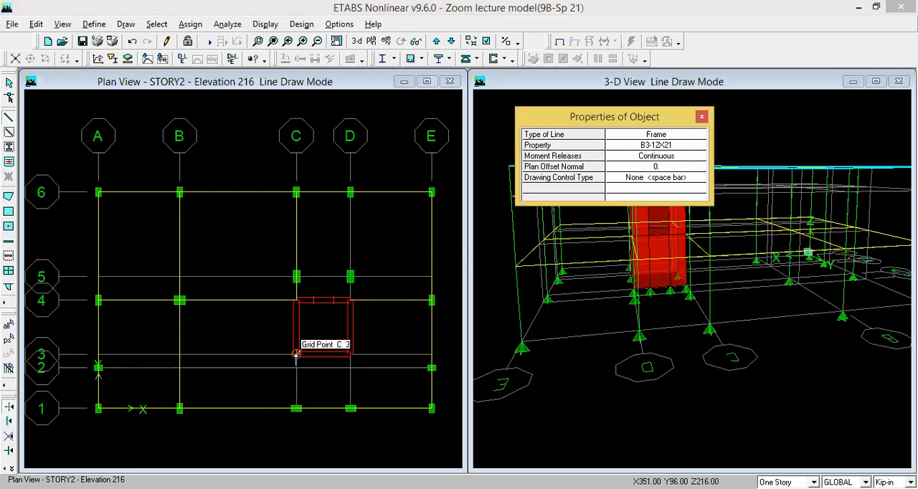
{"action": "left_click", "coordinate": [296, 409]}
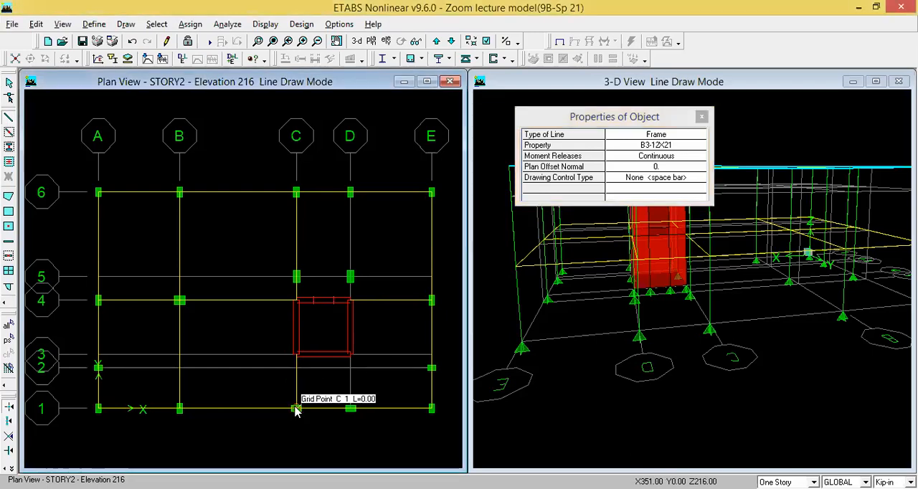
{"action": "key", "text": "Escape"}
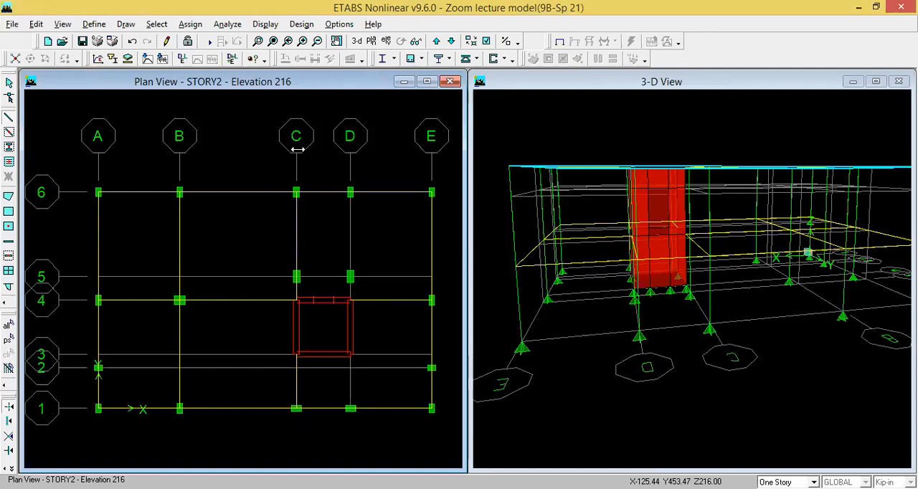
- Draw B2-12X18 frame beams along grid line D of STORY2 from 6 to 4 and from 3 to 1
{"action": "left_click", "coordinate": [10, 119]}
{"action": "left_click", "coordinate": [654, 147]}
{"action": "left_click", "coordinate": [698, 146]}
{"action": "scroll", "coordinate": [651, 168], "scroll_direction": "up", "scroll_amount": 1}
{"action": "left_click", "coordinate": [650, 167]}
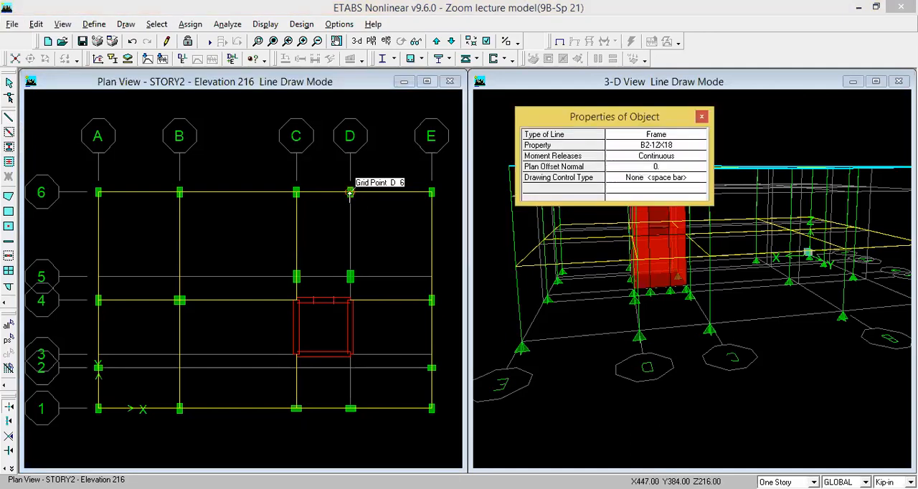
{"action": "left_click", "coordinate": [349, 192]}
{"action": "left_click", "coordinate": [350, 300]}
{"action": "key", "text": "Escape"}
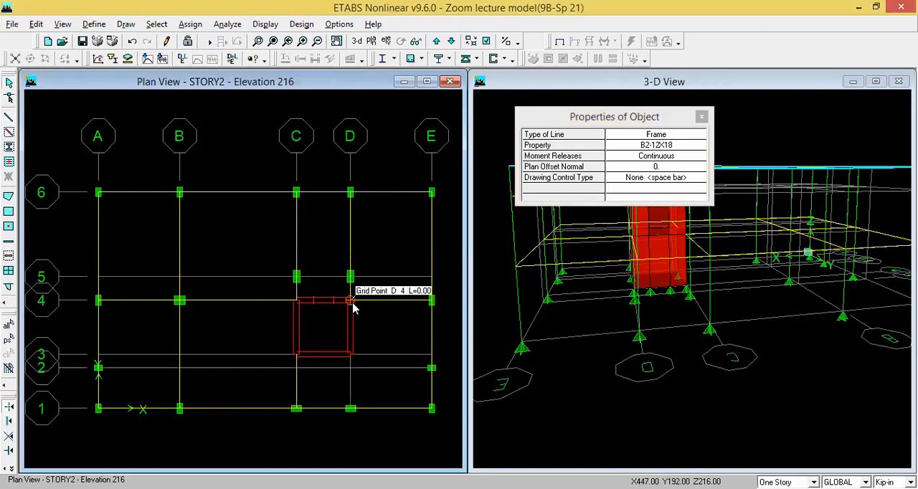
{"action": "left_click", "coordinate": [9, 118]}
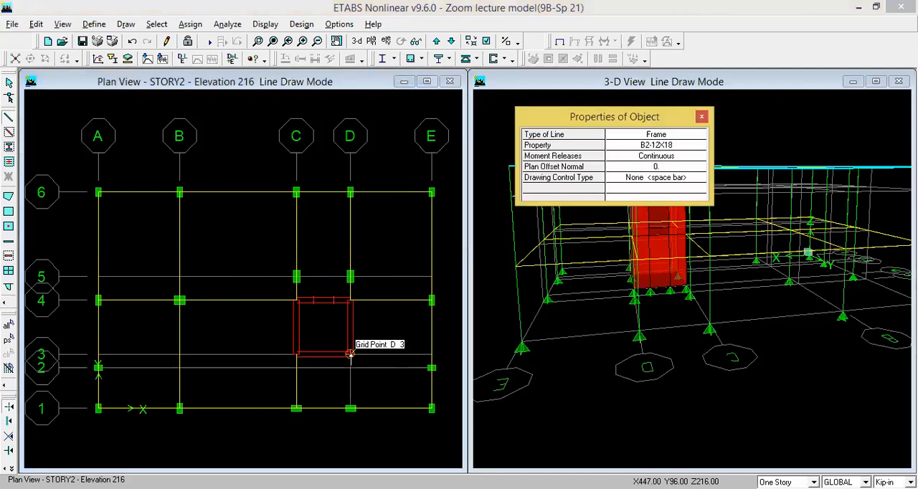
{"action": "left_click", "coordinate": [351, 354]}
{"action": "left_click", "coordinate": [350, 409]}
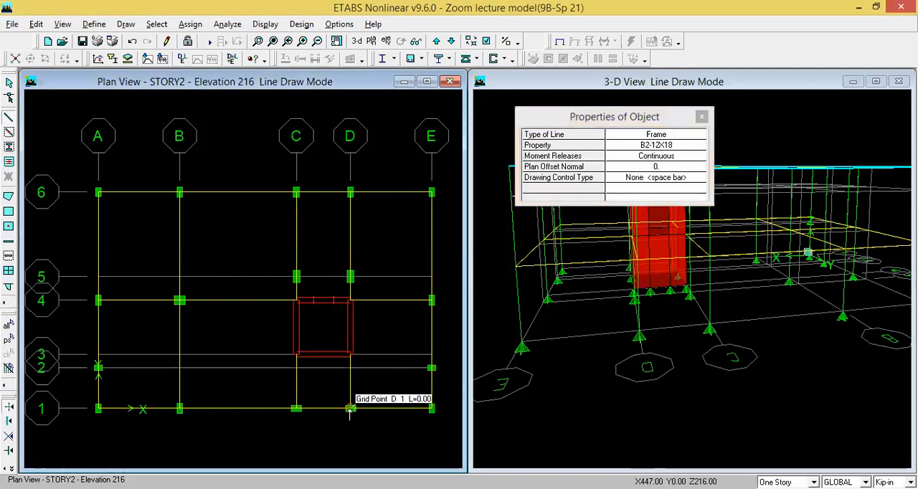
{"action": "key", "text": "Escape"}
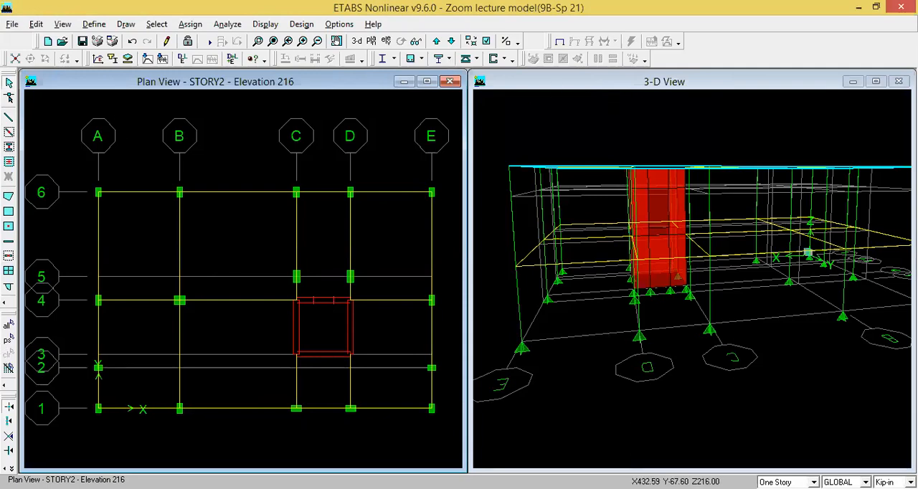
- Display the line section names in all windows to check the sections assigned to the STORY2 beams
{"action": "left_click", "coordinate": [487, 41]}
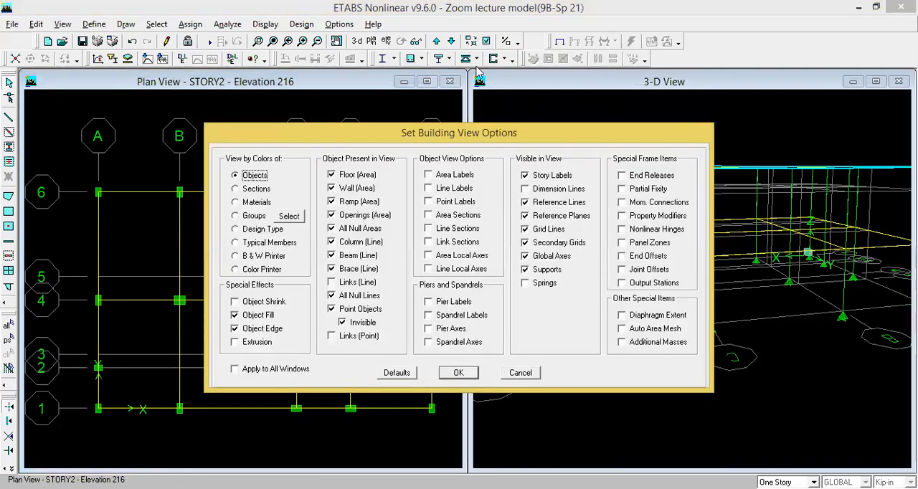
{"action": "left_click", "coordinate": [429, 229]}
{"action": "left_click", "coordinate": [235, 368]}
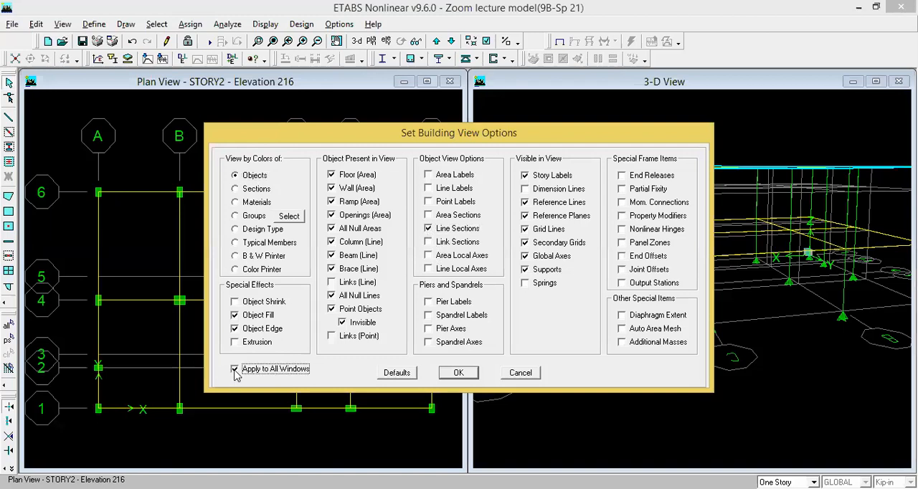
{"action": "left_click", "coordinate": [458, 375]}
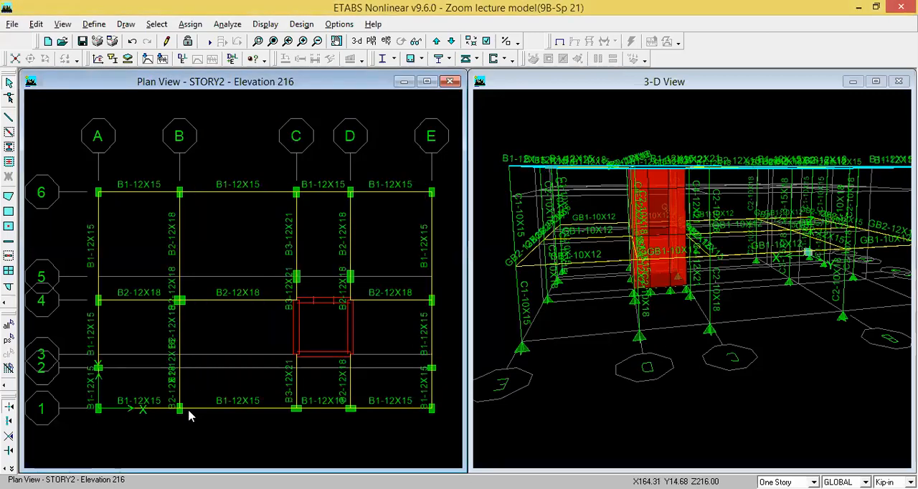
- Move the plan view down to STORY1 at elevation 96 to check the grade beam sections
{"action": "left_click", "coordinate": [451, 42]}
{"action": "left_click", "coordinate": [451, 42]}
{"action": "left_click", "coordinate": [451, 42]}
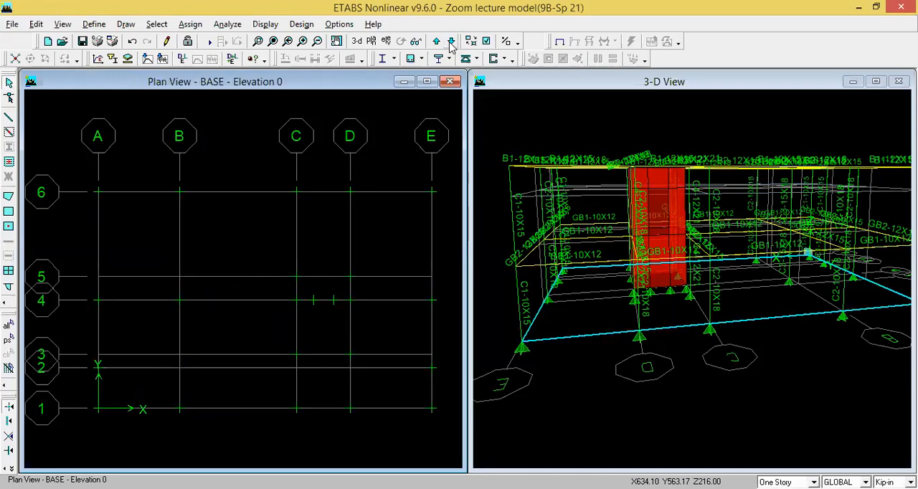
{"action": "left_click", "coordinate": [438, 41]}
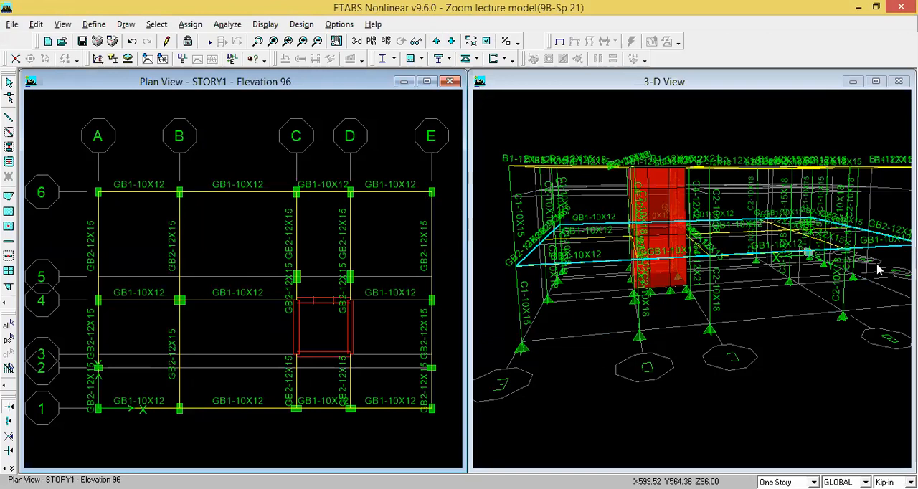
- Hide the line section names in all windows
{"action": "left_click", "coordinate": [486, 42]}
{"action": "left_click", "coordinate": [428, 229]}
{"action": "left_click", "coordinate": [235, 369]}
{"action": "left_click", "coordinate": [464, 379]}
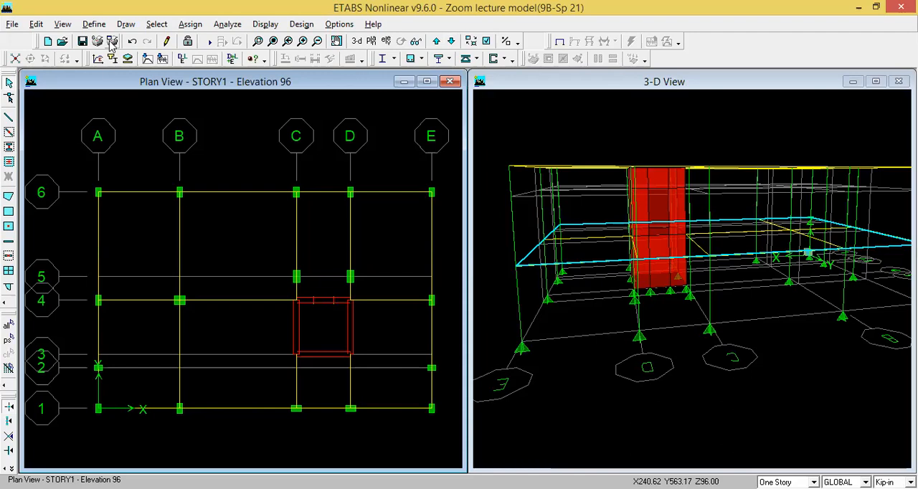
- Select the STORY1 perimeter grade beams along grid lines 6, E and 1
{"action": "left_click", "coordinate": [152, 193]}
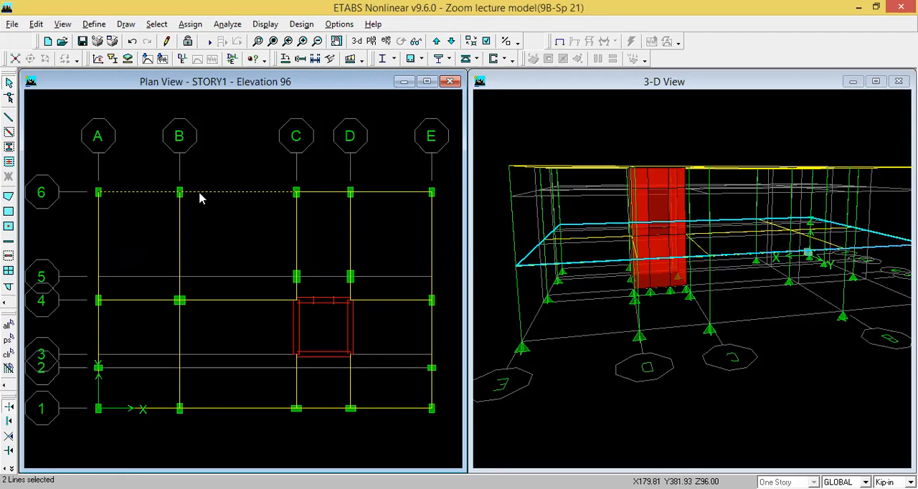
{"action": "left_click", "coordinate": [335, 193]}
{"action": "left_click", "coordinate": [386, 192]}
{"action": "left_click", "coordinate": [430, 231]}
{"action": "left_click", "coordinate": [431, 336]}
{"action": "left_click", "coordinate": [432, 389]}
{"action": "left_click", "coordinate": [401, 410]}
{"action": "left_click", "coordinate": [320, 409]}
{"action": "left_click", "coordinate": [226, 409]}
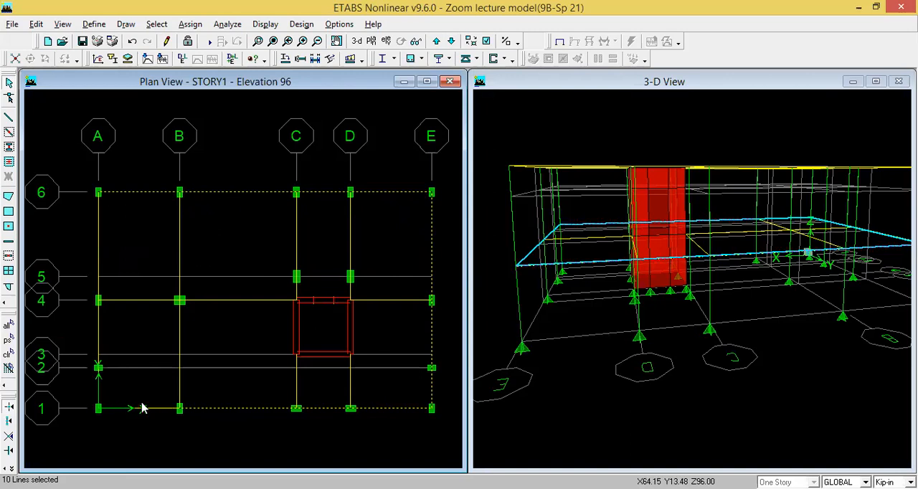
{"action": "left_click", "coordinate": [148, 408]}
- Add the STORY1 grade beams along grid line A to the selection, completing the perimeter
{"action": "scroll", "coordinate": [91, 389], "scroll_direction": "up", "scroll_amount": 2}
{"action": "scroll", "coordinate": [91, 389], "scroll_direction": "up", "scroll_amount": 3}
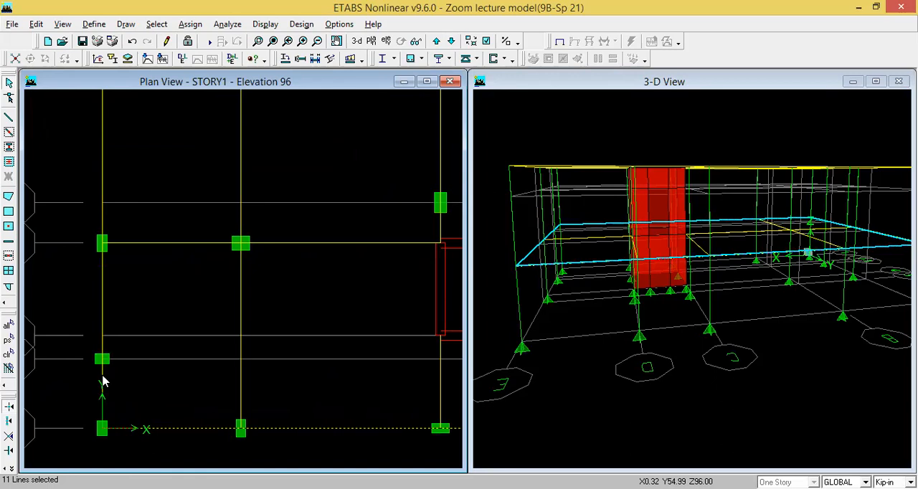
{"action": "left_click", "coordinate": [103, 307]}
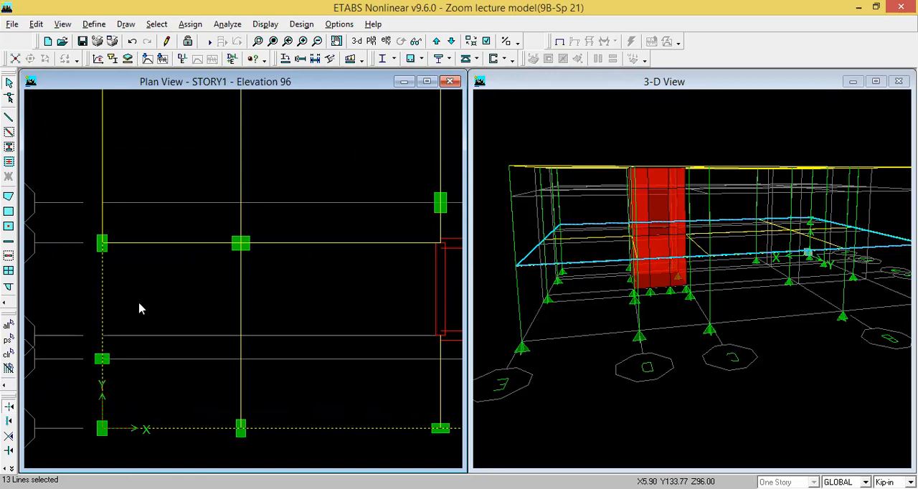
{"action": "scroll", "coordinate": [140, 309], "scroll_direction": "down", "scroll_amount": 4}
{"action": "scroll", "coordinate": [248, 333], "scroll_direction": "down", "scroll_amount": 2}
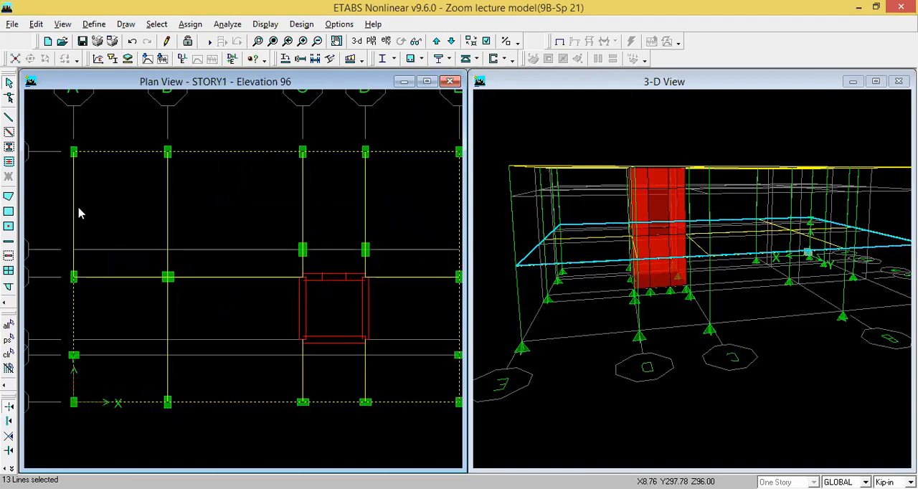
{"action": "left_click", "coordinate": [74, 211]}
{"action": "scroll", "coordinate": [201, 266], "scroll_direction": "down", "scroll_amount": 1}
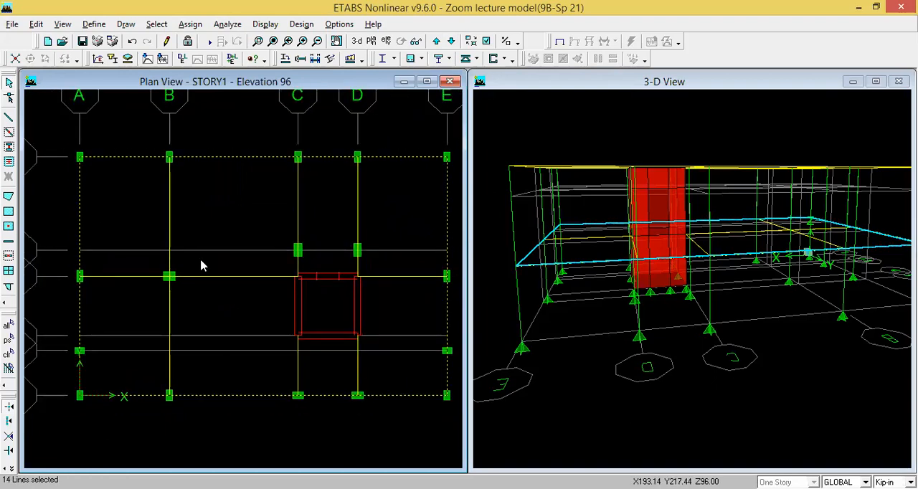
- Add a static load case named PW with type SUPER DEAD
{"action": "left_click", "coordinate": [97, 25]}
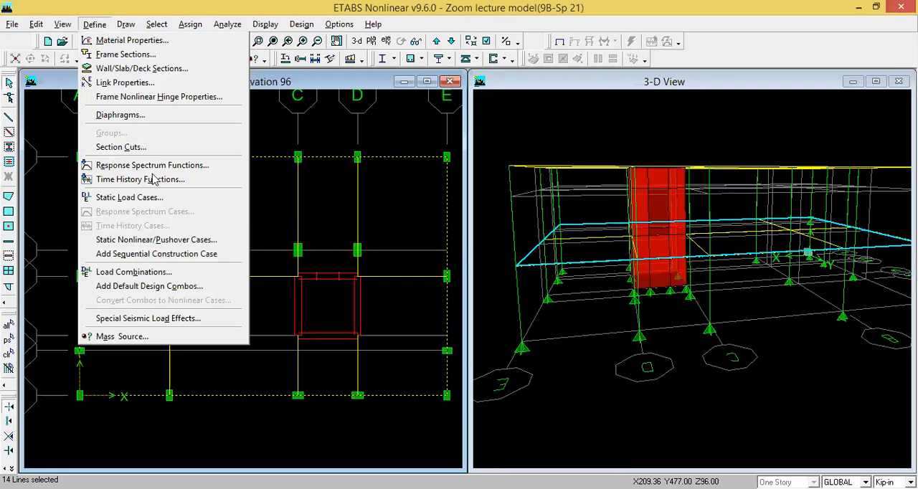
{"action": "left_click", "coordinate": [161, 198]}
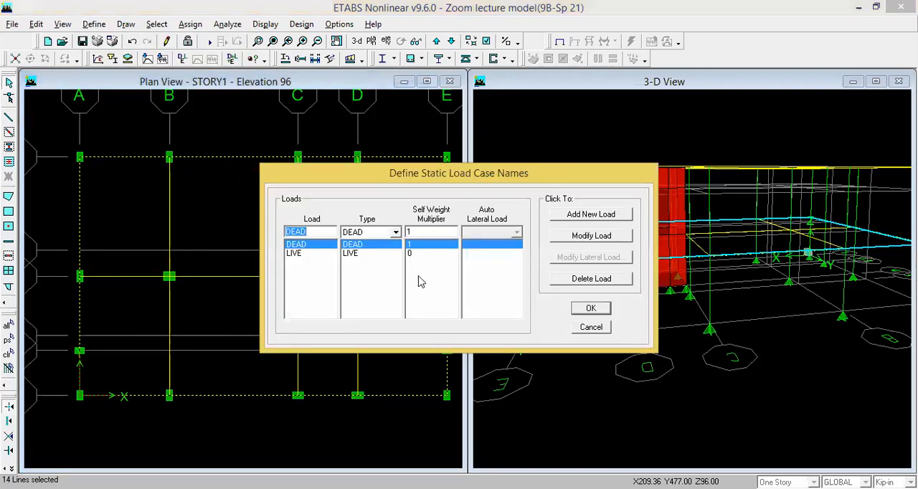
{"action": "type", "text": "PW"}
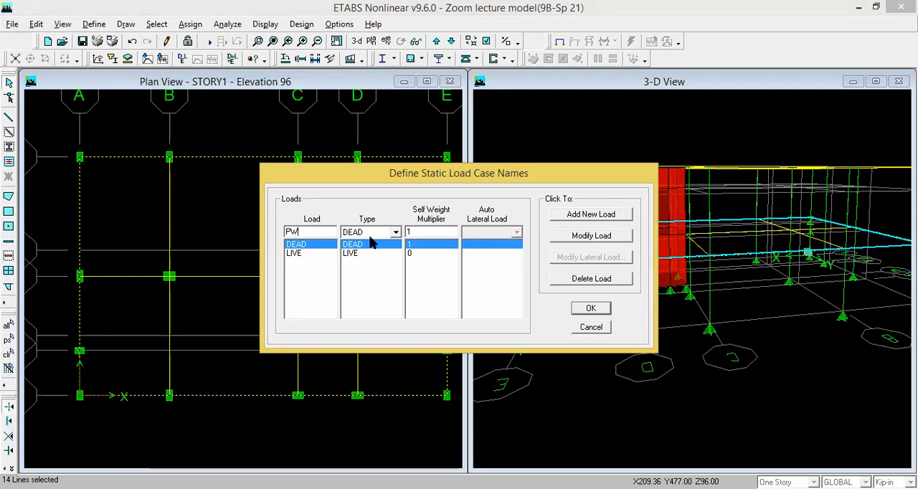
{"action": "left_click", "coordinate": [394, 233]}
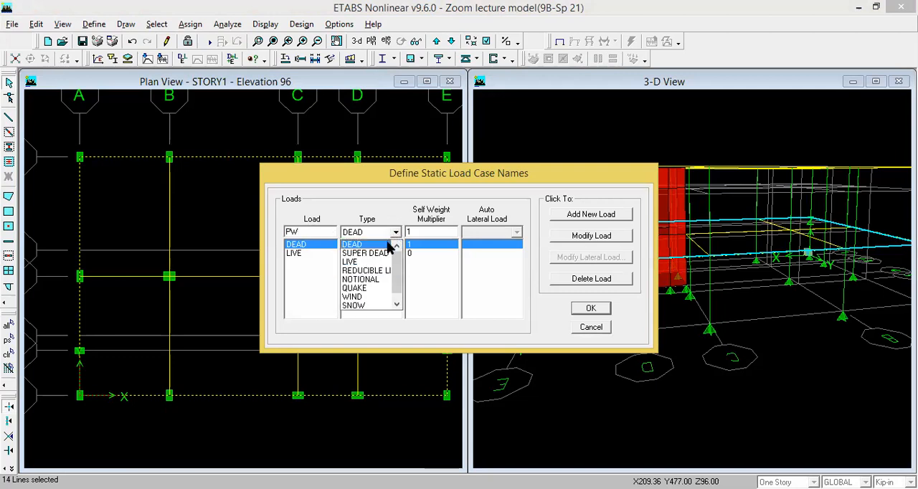
{"action": "left_click", "coordinate": [384, 251]}
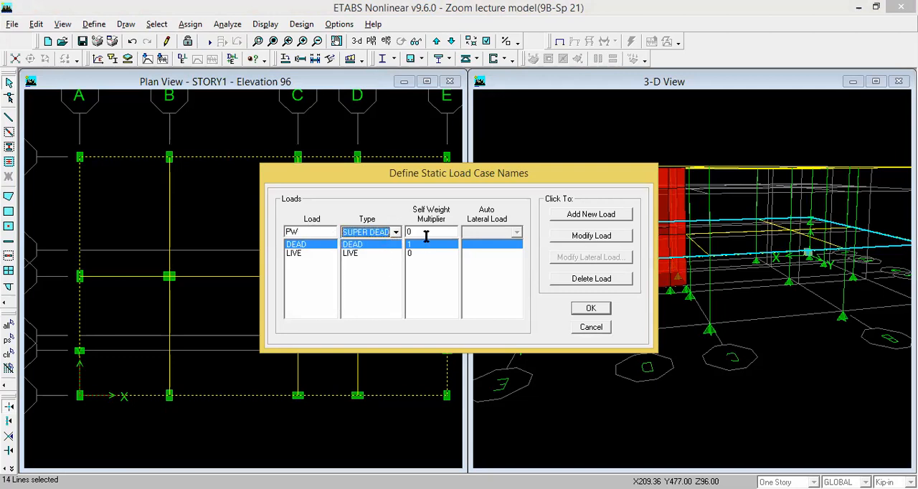
{"action": "left_click", "coordinate": [611, 217]}
- Add a second SUPER DEAD static load case named FF and accept the load case definitions
{"action": "double_click", "coordinate": [305, 231]}
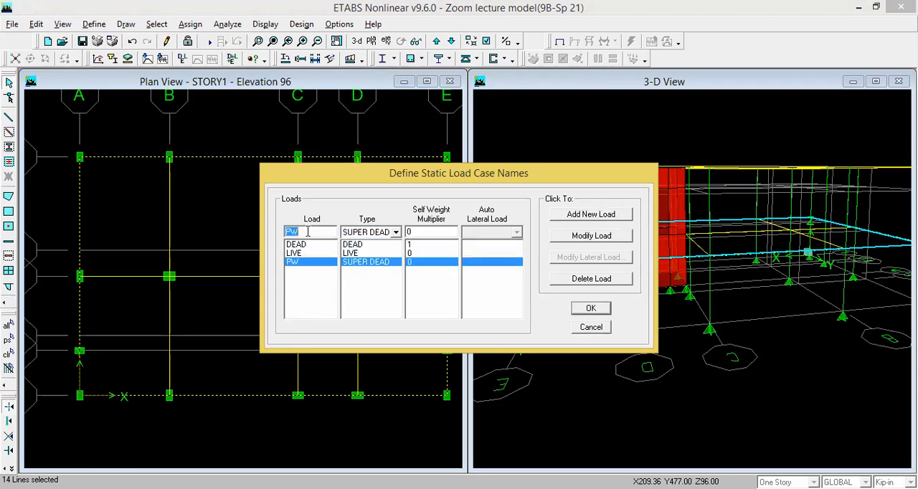
{"action": "type", "text": "FF"}
{"action": "left_click", "coordinate": [590, 213]}
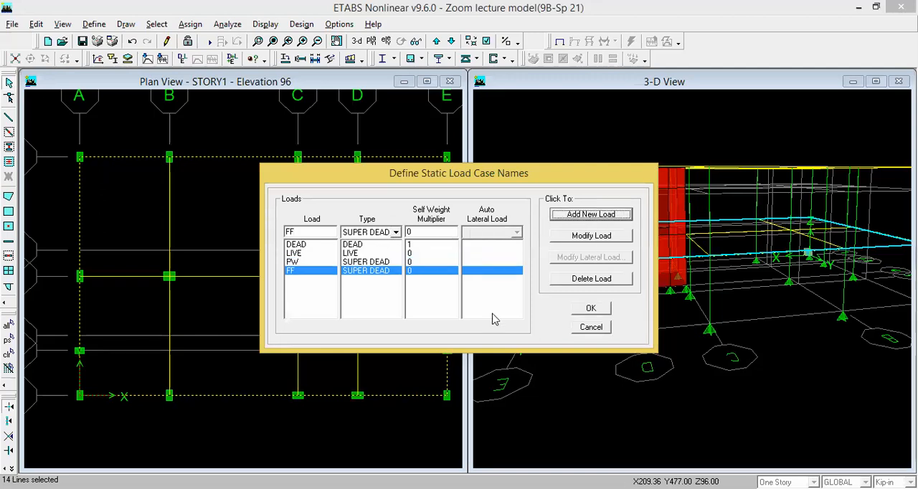
{"action": "left_click", "coordinate": [582, 311]}
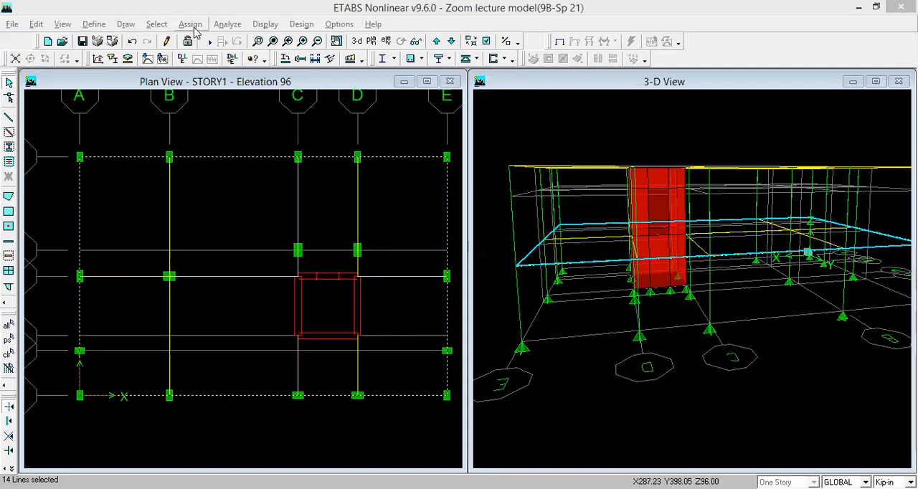
- Assign a uniform distributed gravity load of 1 in Kip-ft units to the selected STORY1 perimeter beams under load case PW
{"action": "left_click", "coordinate": [192, 25]}
{"action": "mouse_move", "coordinate": [214, 102]}
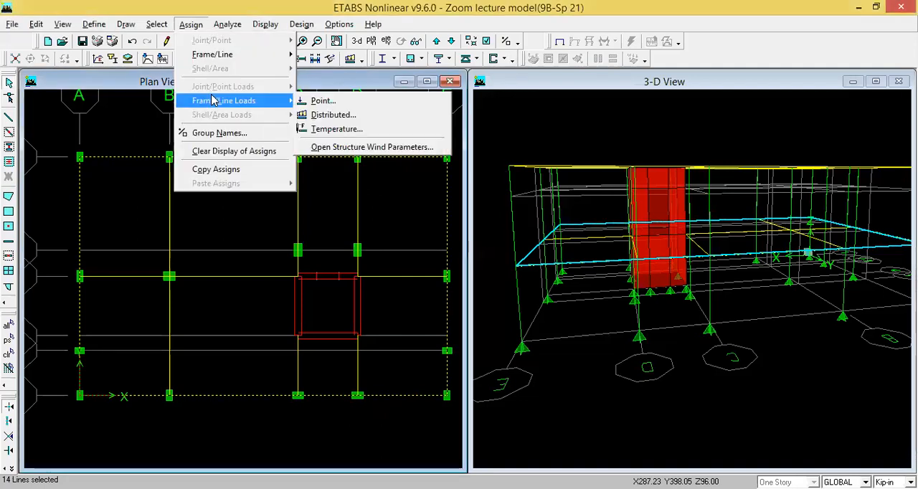
{"action": "left_click", "coordinate": [330, 120]}
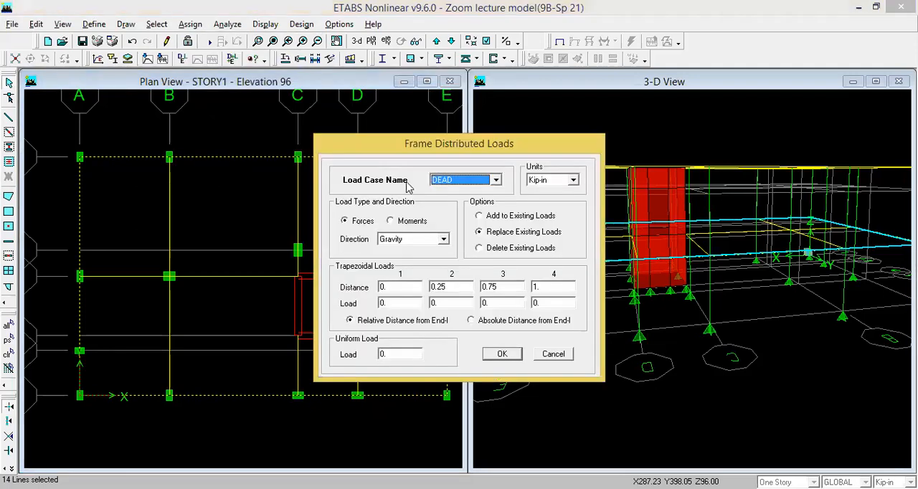
{"action": "left_click", "coordinate": [495, 180]}
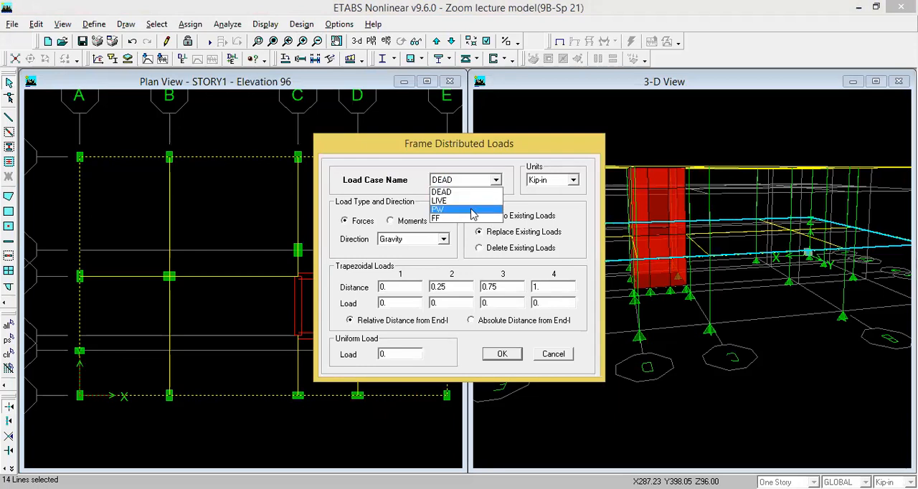
{"action": "left_click", "coordinate": [473, 209]}
{"action": "left_click", "coordinate": [574, 180]}
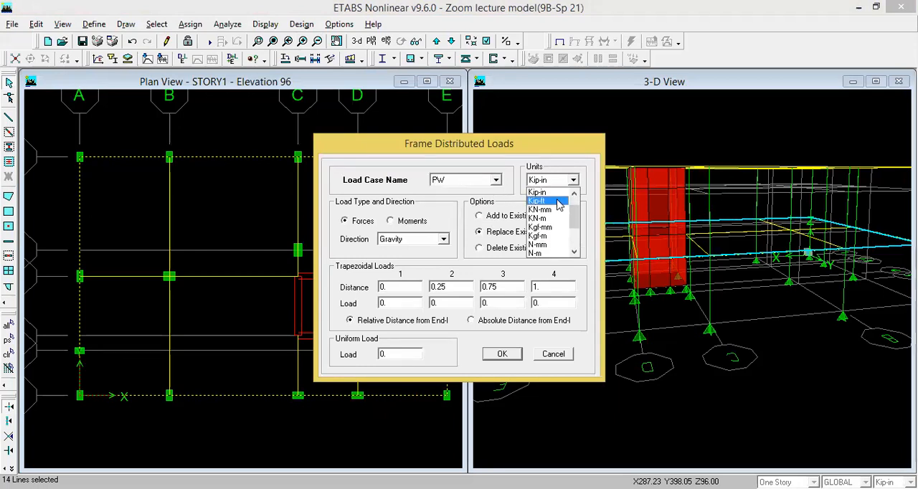
{"action": "left_click", "coordinate": [548, 199]}
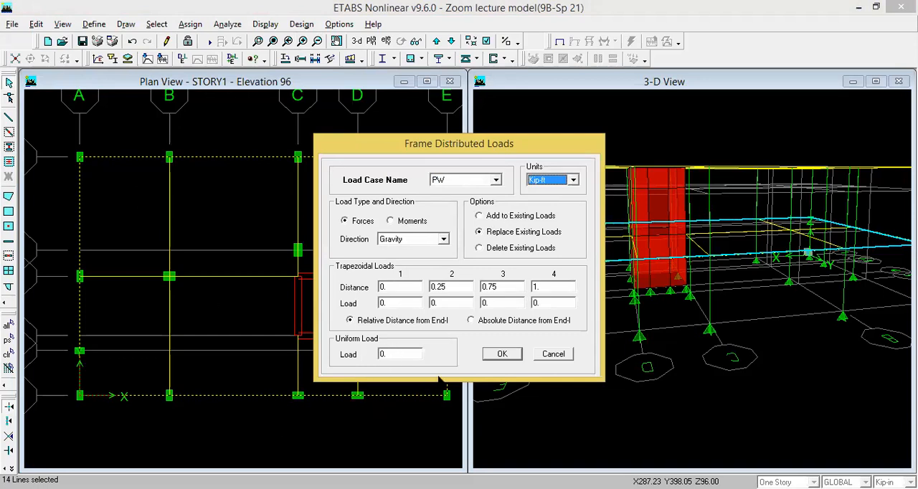
{"action": "double_click", "coordinate": [383, 352]}
{"action": "type", "text": "1"}
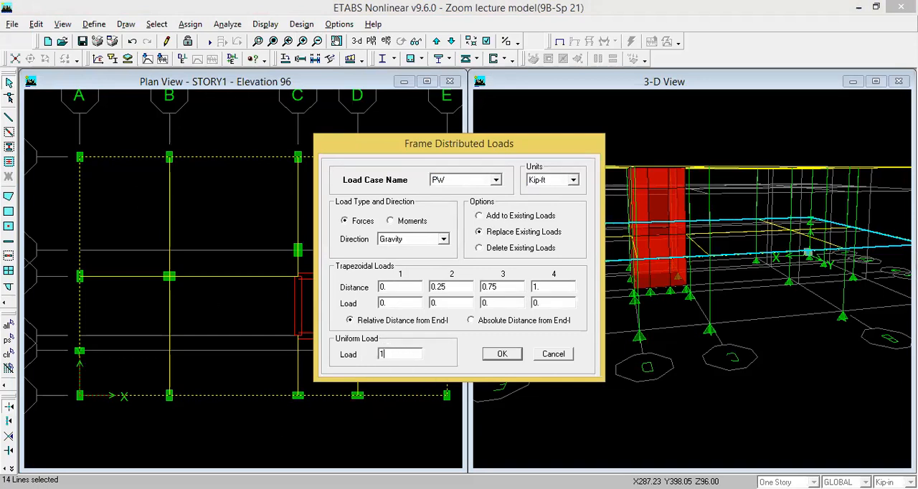
{"action": "left_click", "coordinate": [503, 354]}
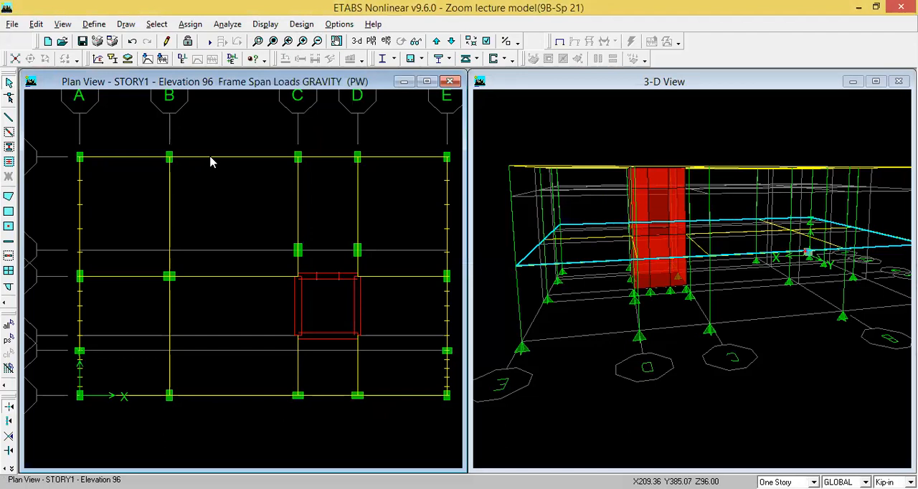
- Inspect the loads on the STORY1 beam between grid lines B and C on grid line 6 in Kip-ft units
{"action": "right_click", "coordinate": [210, 162]}
{"action": "left_click", "coordinate": [450, 109]}
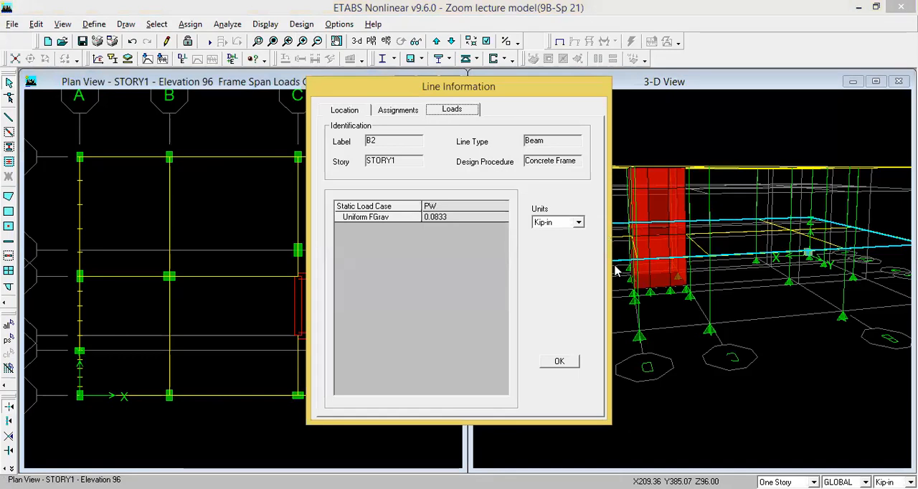
{"action": "left_click", "coordinate": [578, 222]}
{"action": "left_click", "coordinate": [555, 248]}
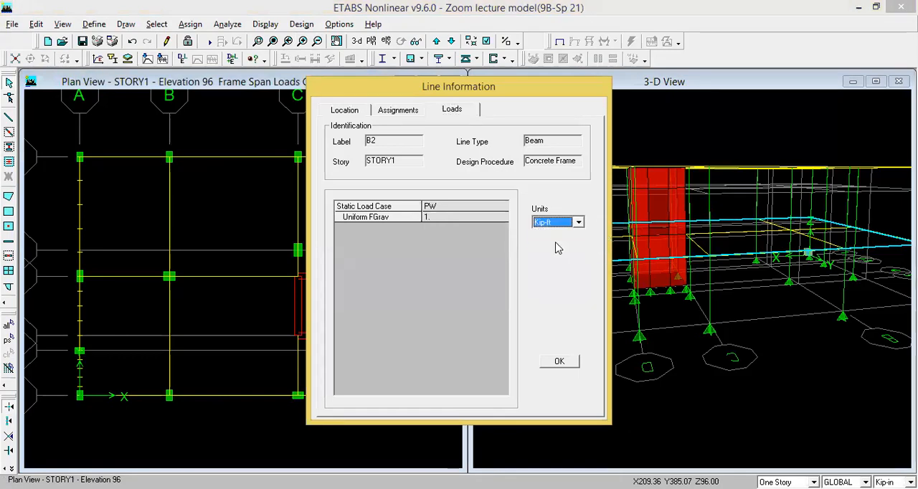
{"action": "left_click", "coordinate": [559, 362]}
{"action": "left_click", "coordinate": [559, 362]}
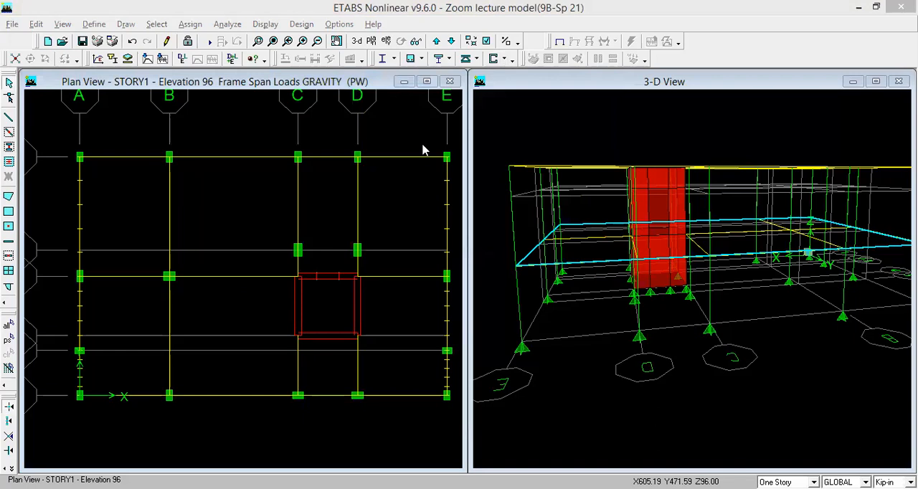
- Move the plan view up to STORY2 and select the perimeter beams along grid lines 6 and E
{"action": "left_click", "coordinate": [436, 41]}
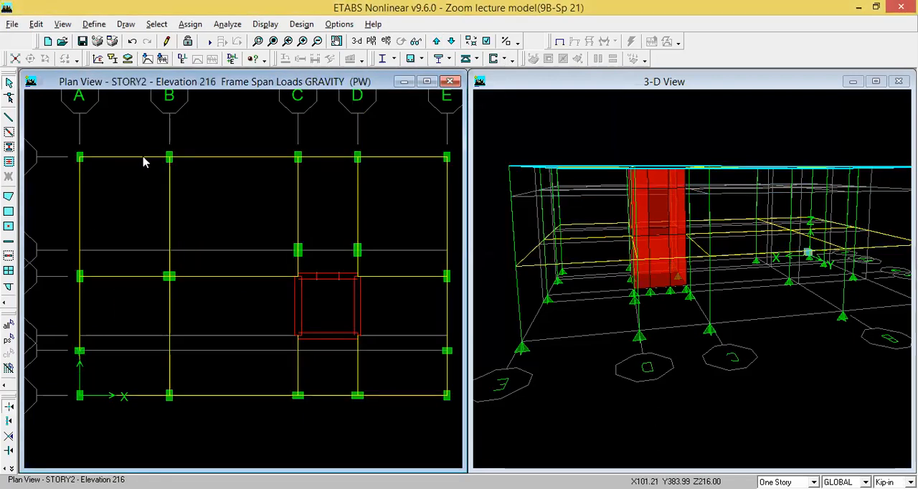
{"action": "left_click", "coordinate": [144, 158]}
{"action": "left_click", "coordinate": [240, 159]}
{"action": "left_click", "coordinate": [323, 161]}
{"action": "left_click", "coordinate": [398, 161]}
{"action": "left_click", "coordinate": [448, 225]}
{"action": "left_click", "coordinate": [447, 308]}
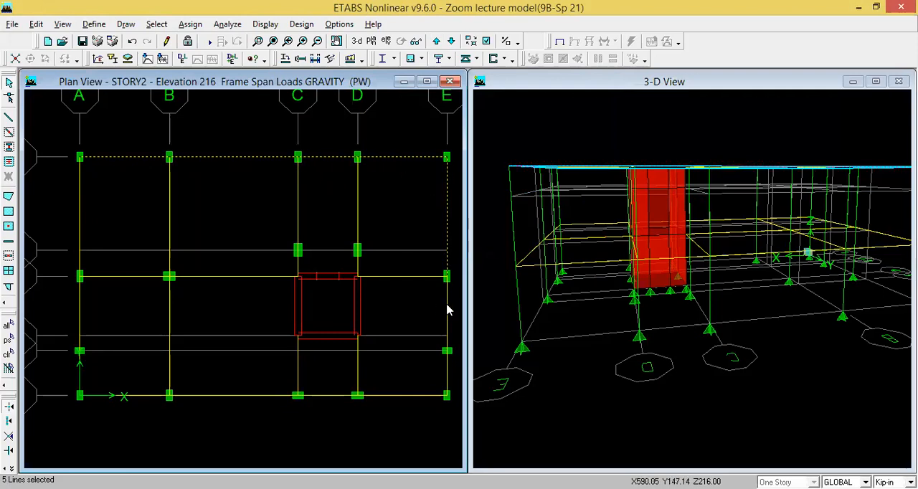
{"action": "left_click", "coordinate": [447, 373]}
- Add the STORY2 perimeter beams along grid lines 1 and A to the selection
{"action": "left_click", "coordinate": [398, 396]}
{"action": "left_click", "coordinate": [337, 395]}
{"action": "left_click", "coordinate": [247, 396]}
{"action": "left_click", "coordinate": [148, 395]}
{"action": "left_click", "coordinate": [78, 380]}
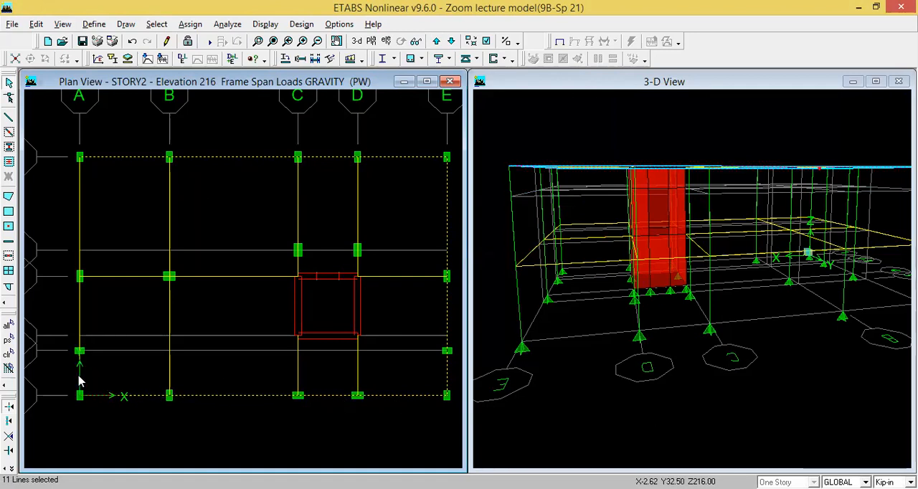
{"action": "left_click", "coordinate": [80, 323]}
{"action": "left_click", "coordinate": [80, 224]}
- Assign the PW uniform gravity load of 1 in Kip-ft units to the selected STORY2 perimeter beams
{"action": "left_click", "coordinate": [191, 24]}
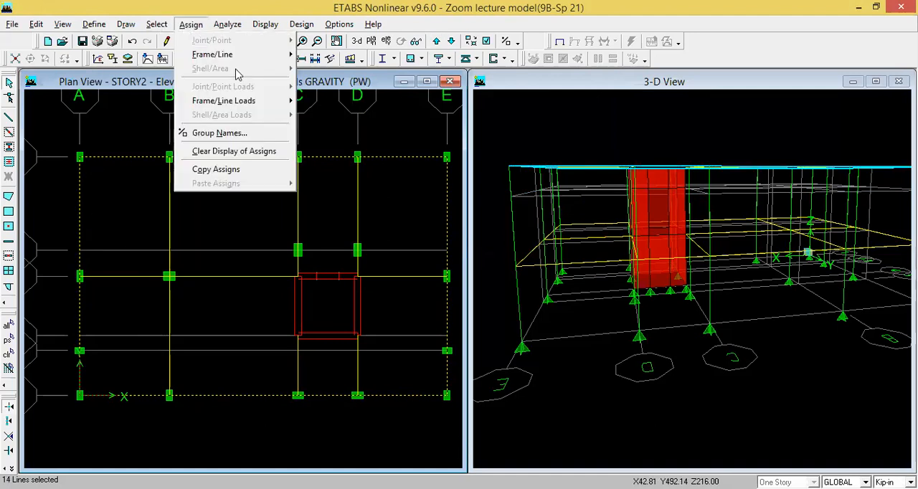
{"action": "mouse_move", "coordinate": [240, 100]}
{"action": "left_click", "coordinate": [357, 116]}
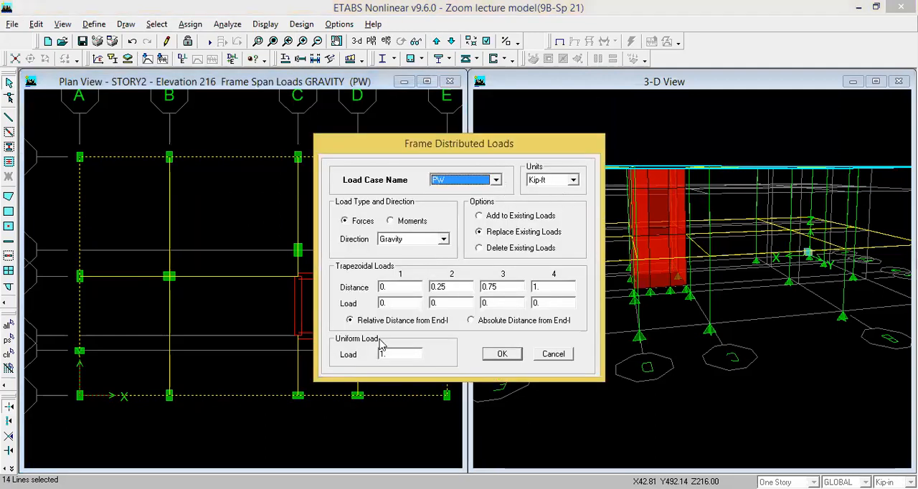
{"action": "left_click", "coordinate": [495, 354]}
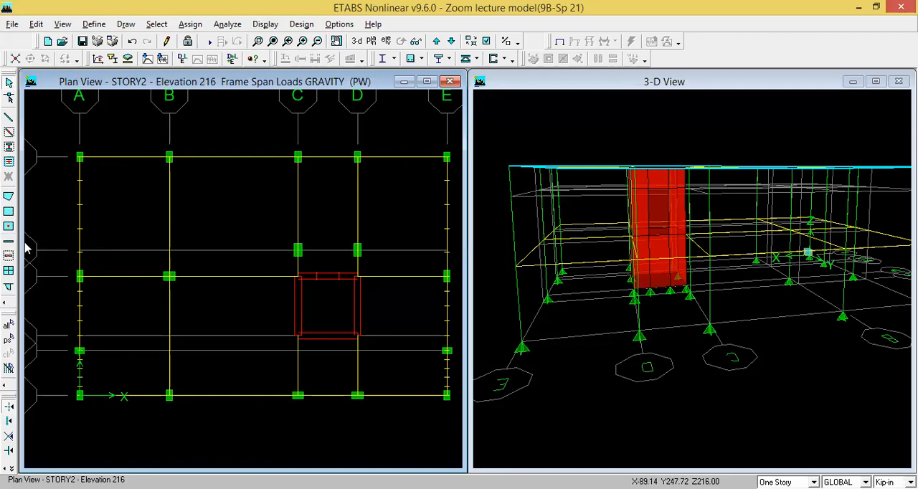
- Create SLAB5 areas in all STORY2 bays between grid lines A and B
{"action": "left_click", "coordinate": [9, 228]}
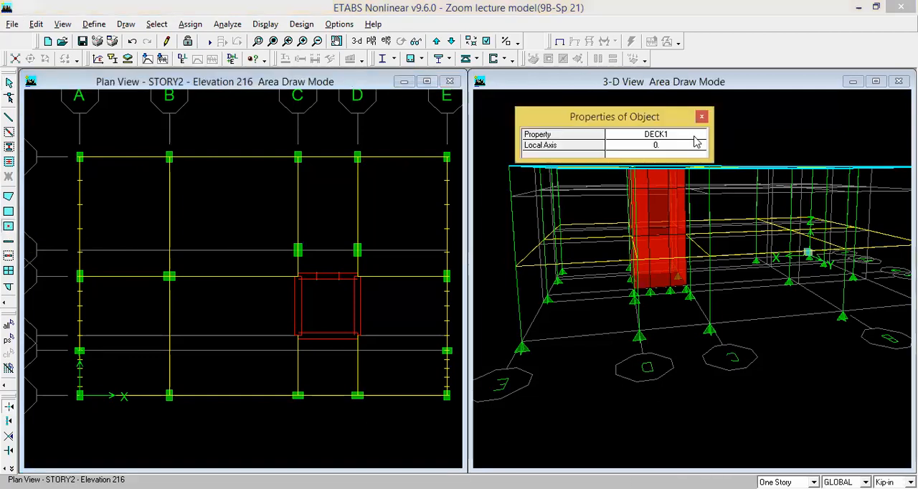
{"action": "left_click", "coordinate": [697, 136]}
{"action": "left_click", "coordinate": [698, 137]}
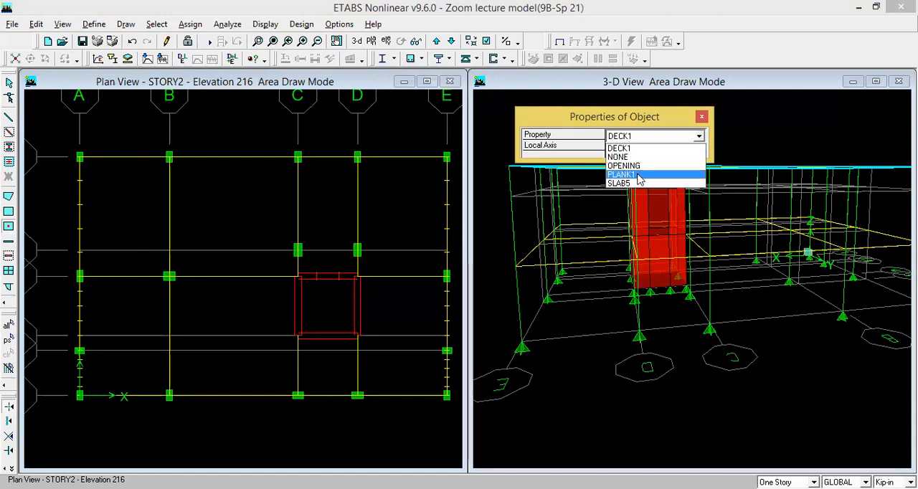
{"action": "left_click", "coordinate": [645, 183]}
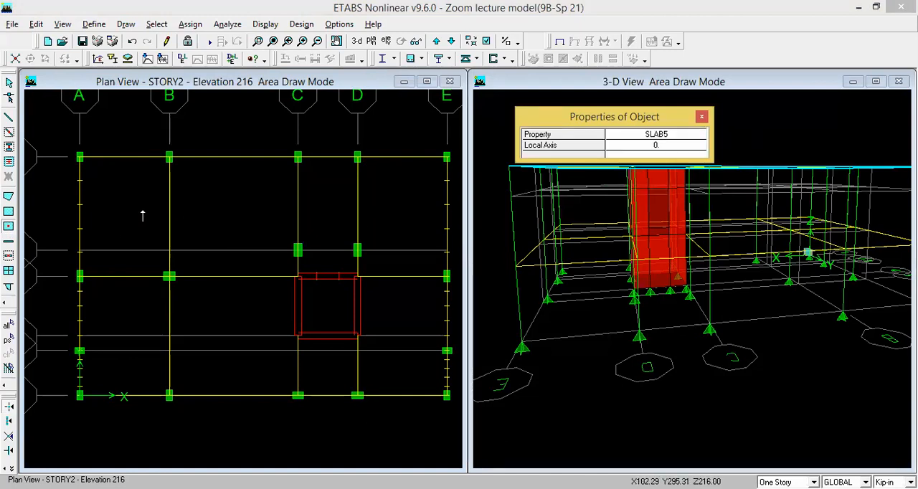
{"action": "left_click", "coordinate": [143, 215]}
{"action": "left_click", "coordinate": [120, 263]}
{"action": "left_click", "coordinate": [104, 314]}
{"action": "left_click", "coordinate": [107, 343]}
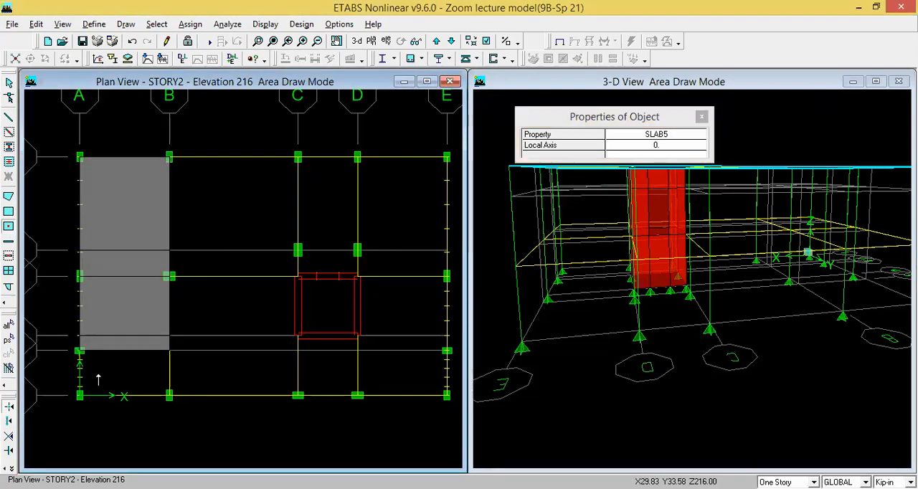
{"action": "left_click", "coordinate": [87, 372]}
- Fill the STORY2 bays between grid lines B and D with SLAB5 areas, leaving the core shaft open
{"action": "left_click", "coordinate": [237, 381]}
{"action": "left_click", "coordinate": [239, 344]}
{"action": "left_click", "coordinate": [236, 315]}
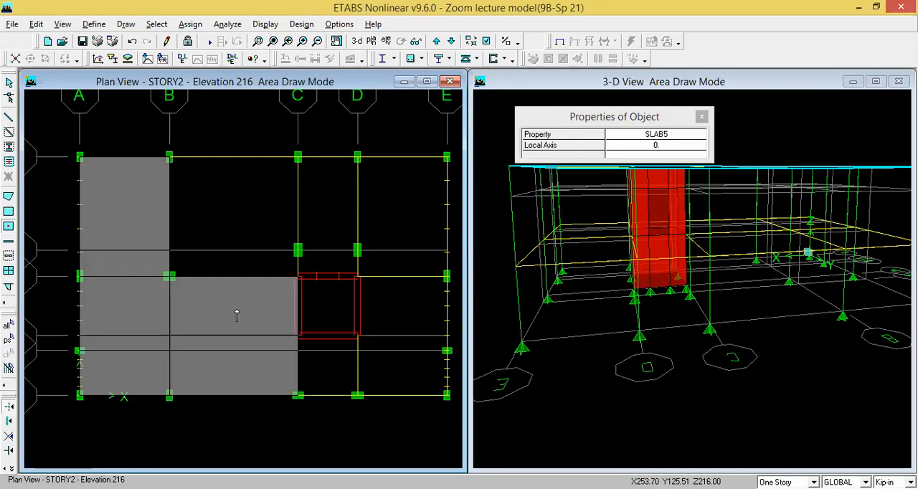
{"action": "left_click", "coordinate": [227, 266]}
{"action": "left_click", "coordinate": [293, 189]}
{"action": "left_click", "coordinate": [332, 244]}
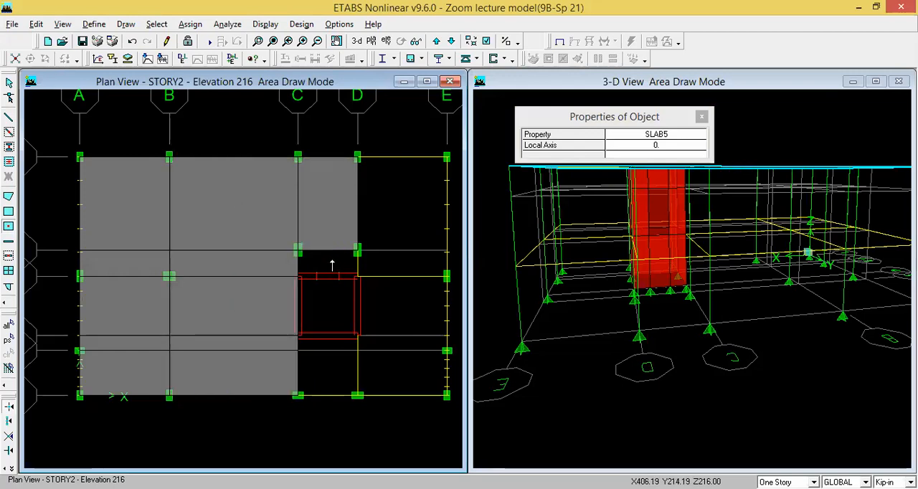
{"action": "left_click", "coordinate": [331, 263]}
{"action": "left_click", "coordinate": [329, 384]}
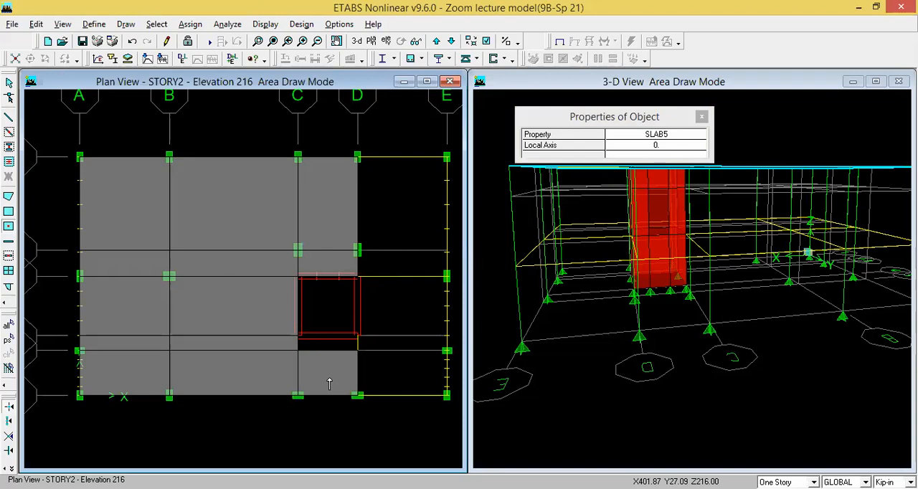
- Fill all STORY2 bays between grid lines D and E with SLAB5 areas
{"action": "left_click", "coordinate": [395, 378]}
{"action": "left_click", "coordinate": [400, 345]}
{"action": "left_click", "coordinate": [406, 319]}
{"action": "left_click", "coordinate": [405, 264]}
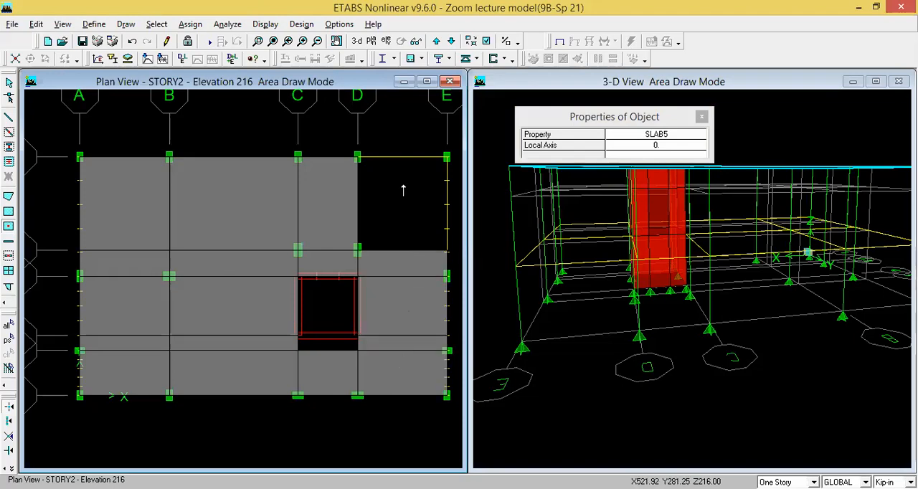
{"action": "left_click", "coordinate": [403, 188]}
- Move the plan view down to STORY1 and fill all bays between grid lines A and B with SLAB5 areas
{"action": "left_click", "coordinate": [450, 41]}
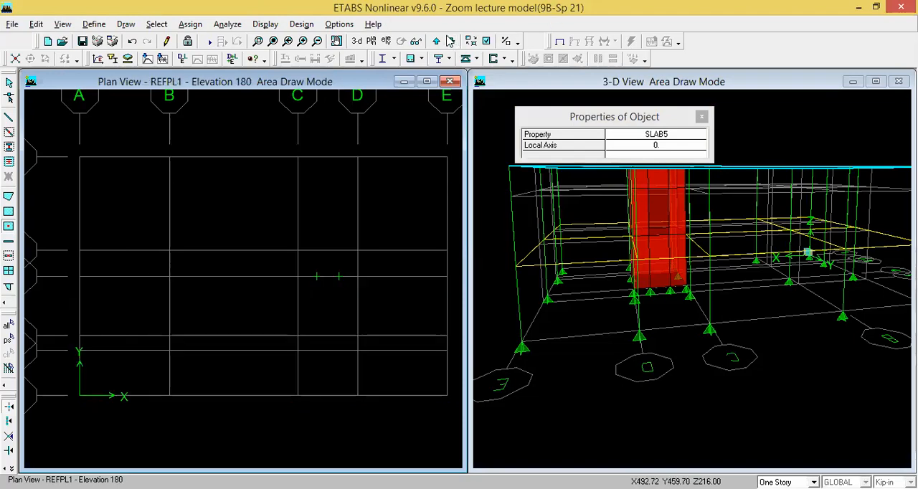
{"action": "left_click", "coordinate": [450, 41]}
{"action": "left_click", "coordinate": [140, 237]}
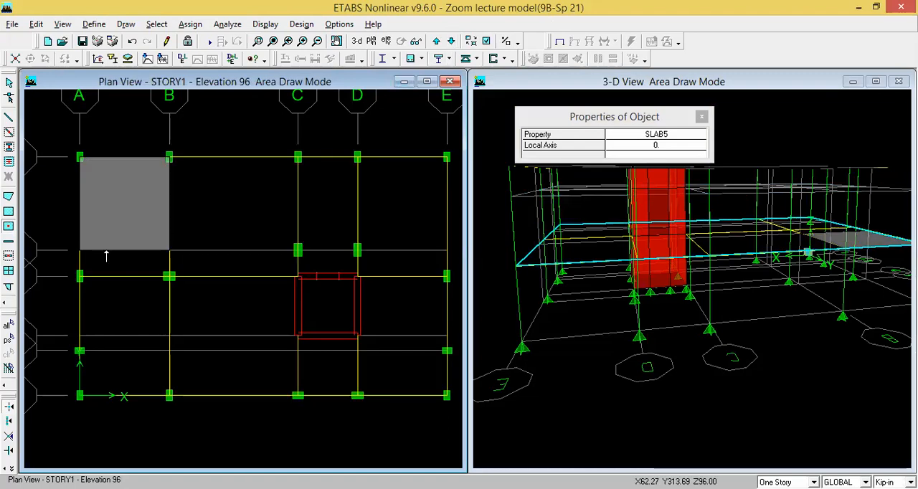
{"action": "left_click", "coordinate": [122, 266]}
{"action": "left_click", "coordinate": [120, 308]}
{"action": "left_click", "coordinate": [120, 349]}
{"action": "left_click", "coordinate": [143, 374]}
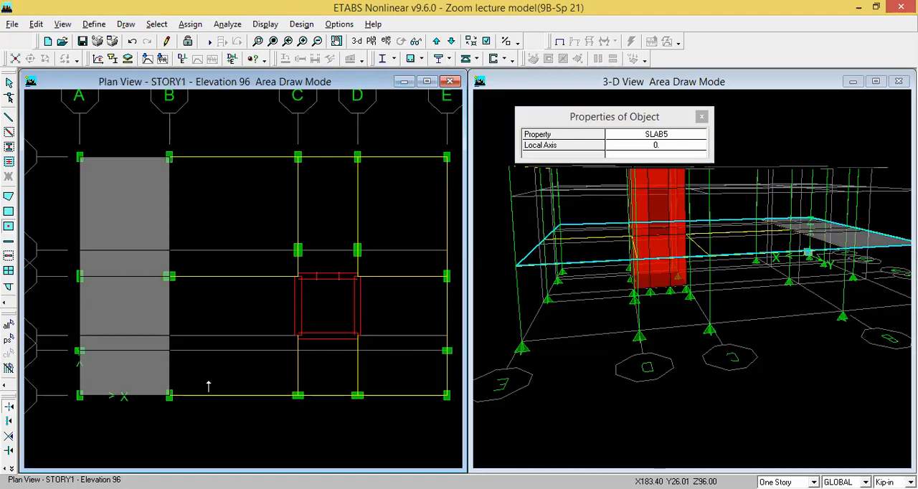
- Fill all STORY1 bays between grid lines B and C with SLAB5 areas
{"action": "left_click", "coordinate": [215, 374]}
{"action": "left_click", "coordinate": [219, 346]}
{"action": "left_click", "coordinate": [225, 309]}
{"action": "left_click", "coordinate": [224, 263]}
{"action": "left_click", "coordinate": [225, 205]}
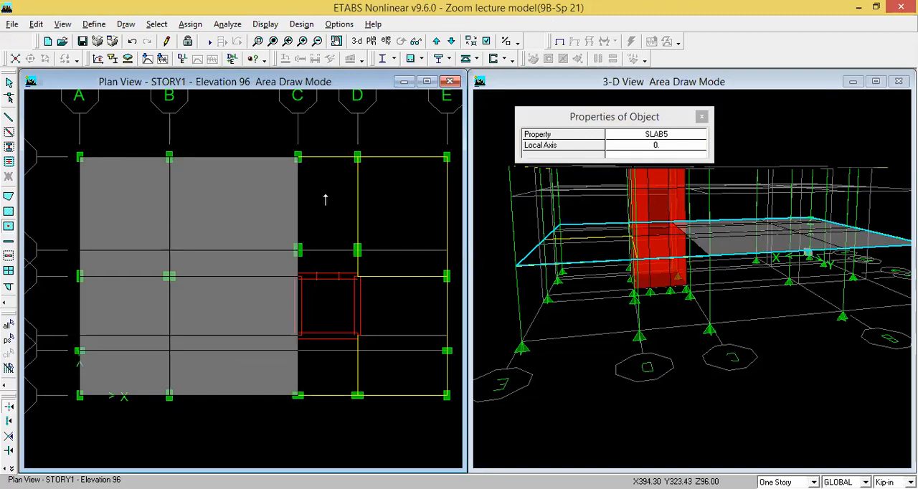
- Fill the STORY1 bays between grid lines C and E with SLAB5 areas, leaving the core shaft open, and end area drawing
{"action": "left_click", "coordinate": [325, 201]}
{"action": "left_click", "coordinate": [327, 268]}
{"action": "left_click", "coordinate": [413, 209]}
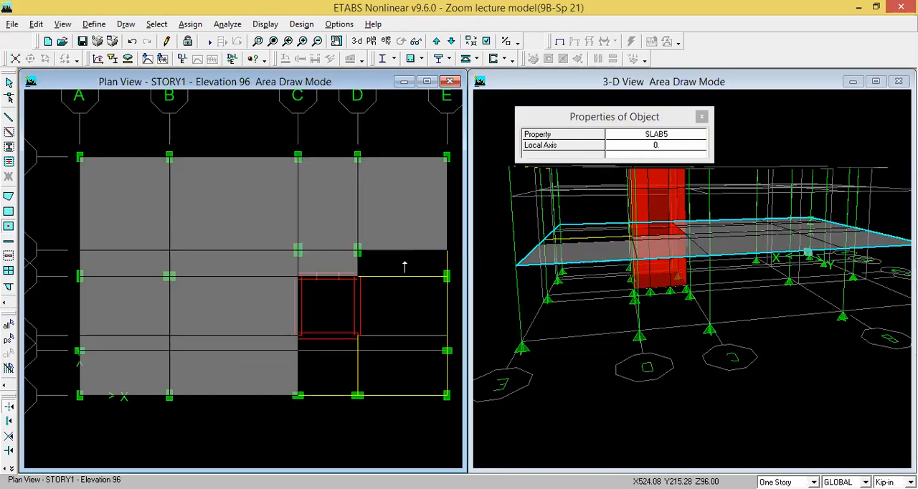
{"action": "left_click", "coordinate": [408, 263]}
{"action": "left_click", "coordinate": [404, 304]}
{"action": "left_click", "coordinate": [399, 344]}
{"action": "left_click", "coordinate": [400, 380]}
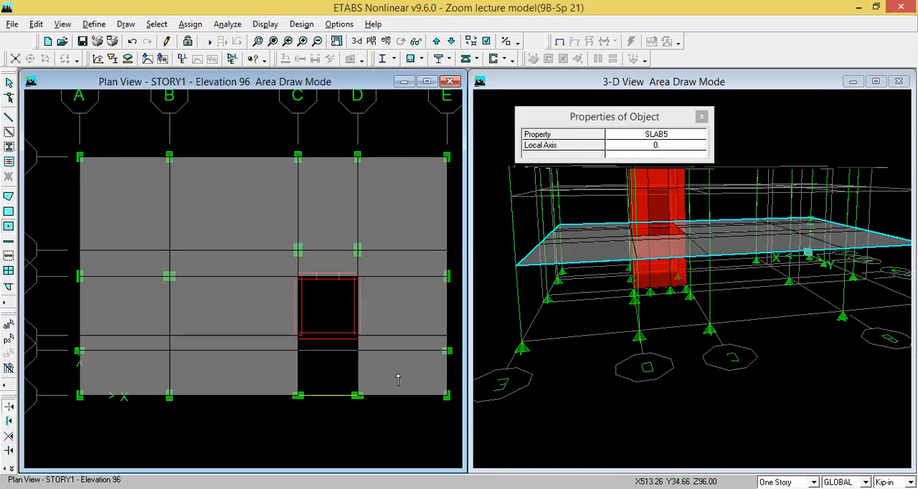
{"action": "left_click", "coordinate": [323, 376]}
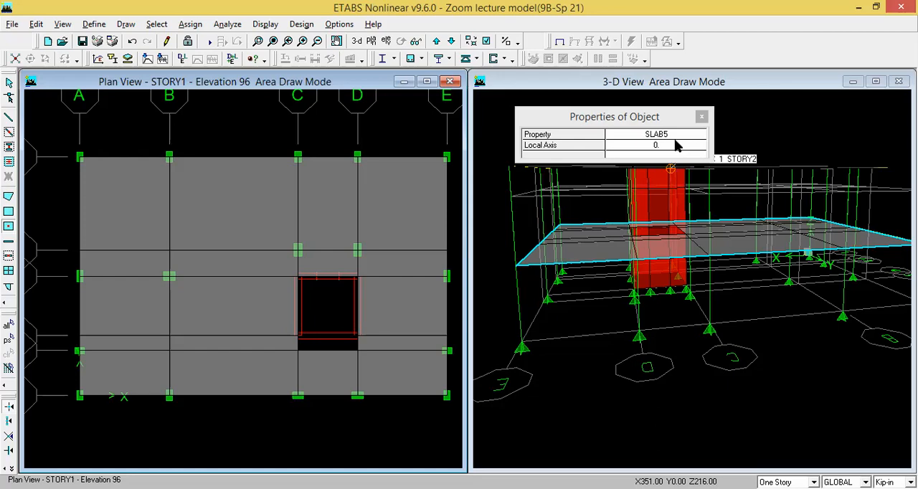
{"action": "key", "text": "Escape"}
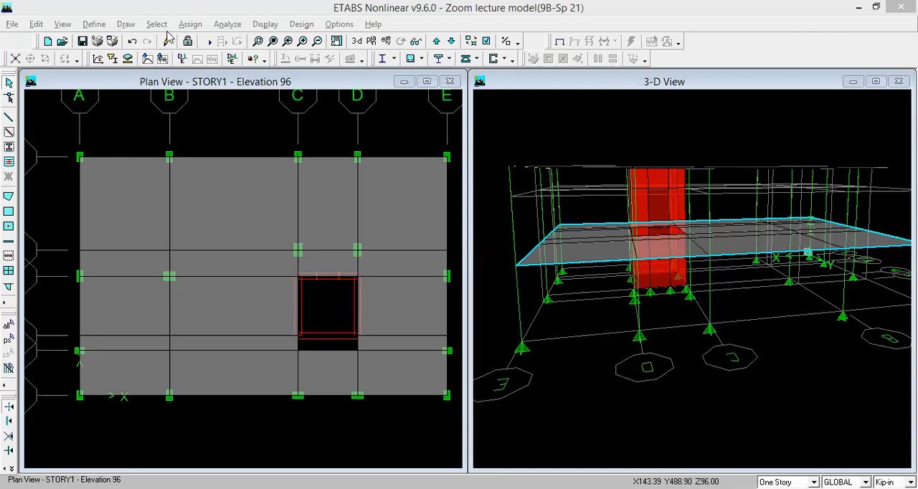
- Select every area in the model that uses the SLAB5 section
{"action": "left_click", "coordinate": [158, 24]}
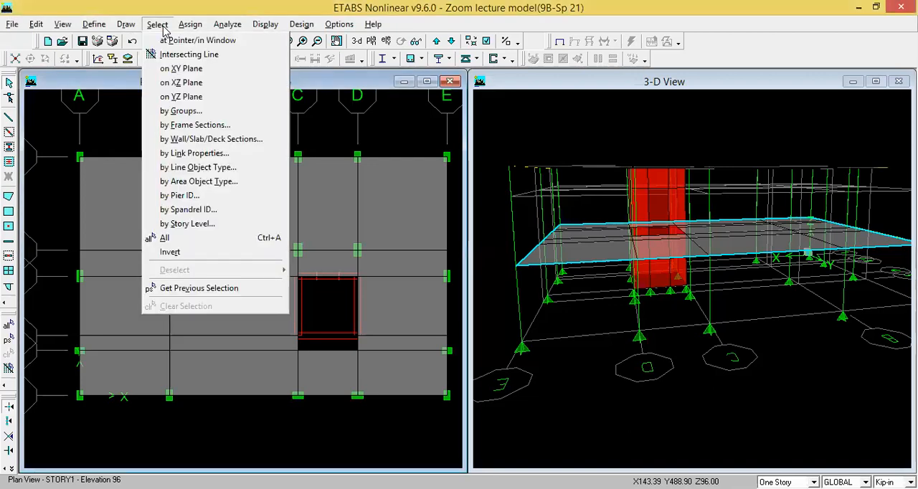
{"action": "left_click", "coordinate": [195, 141]}
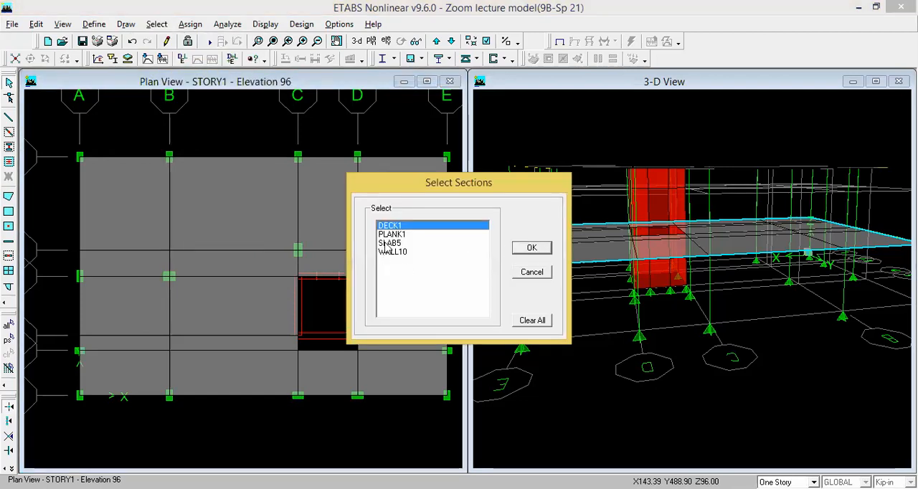
{"action": "left_click", "coordinate": [389, 243]}
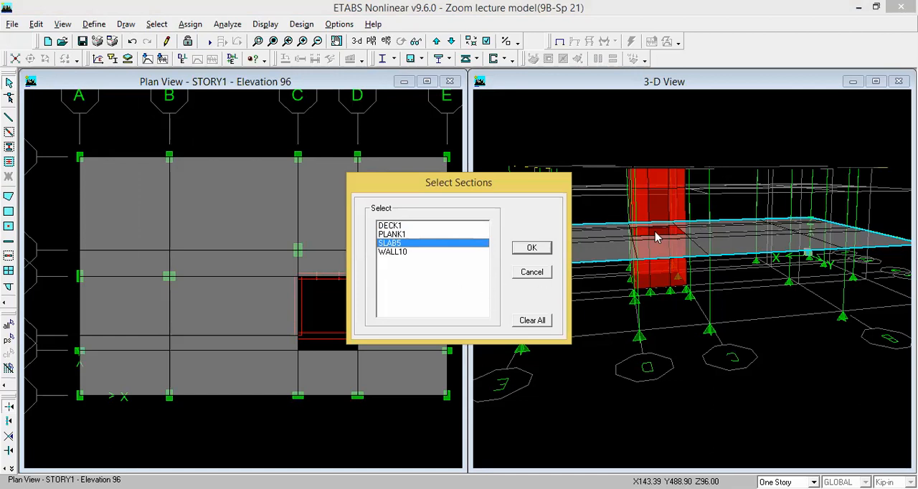
{"action": "left_click", "coordinate": [541, 249]}
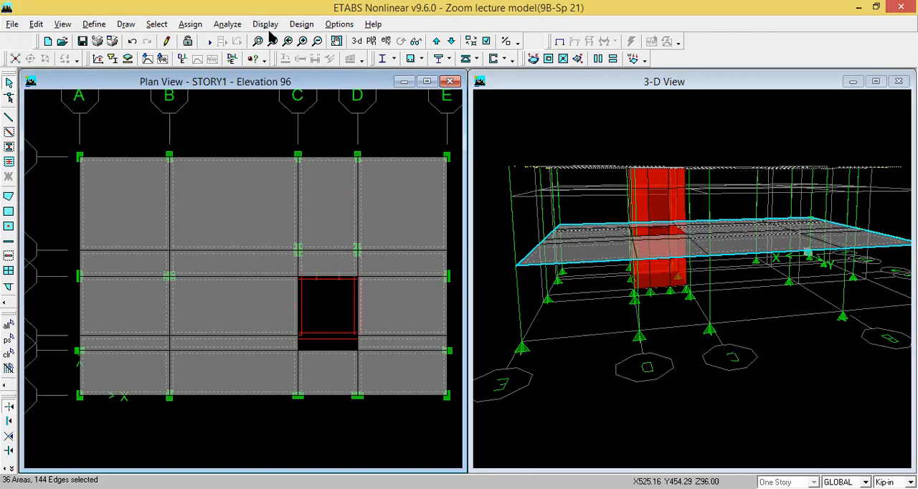
- Assign a uniform gravity surface load of 0.02 in Kip-ft units to the selected slabs under load case FF
{"action": "left_click", "coordinate": [192, 26]}
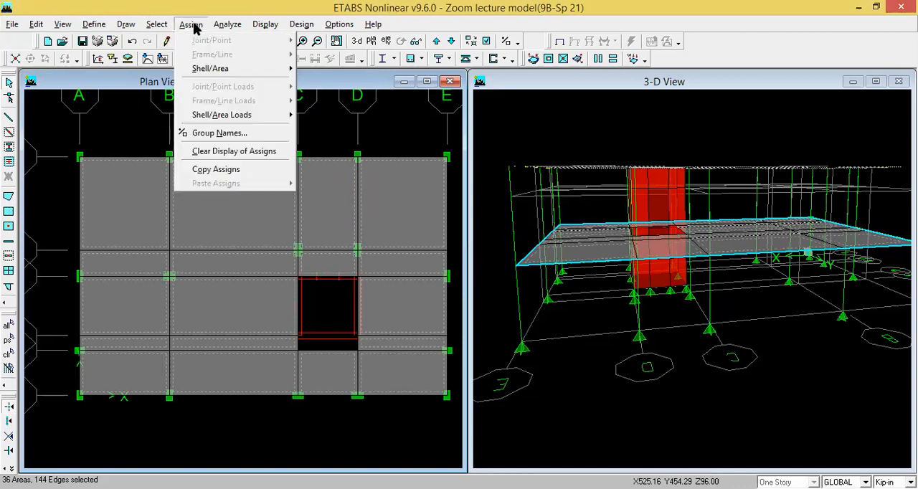
{"action": "mouse_move", "coordinate": [241, 115]}
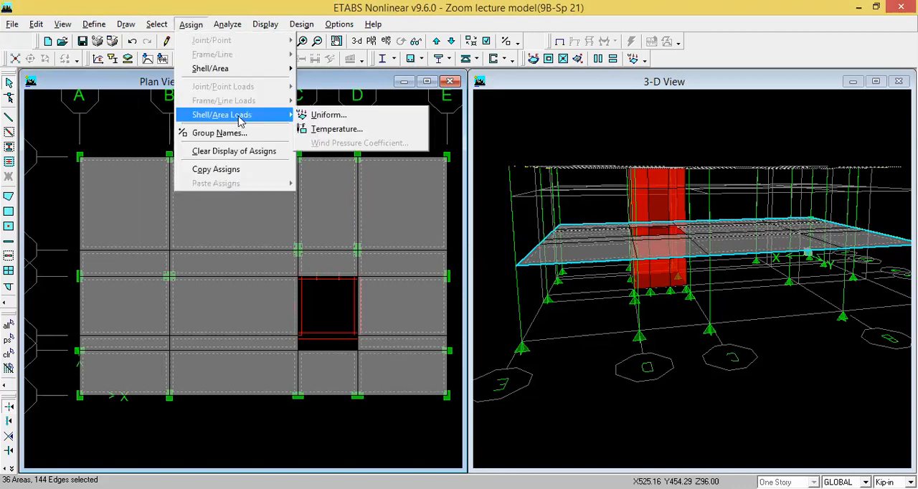
{"action": "left_click", "coordinate": [334, 116]}
{"action": "left_click", "coordinate": [502, 221]}
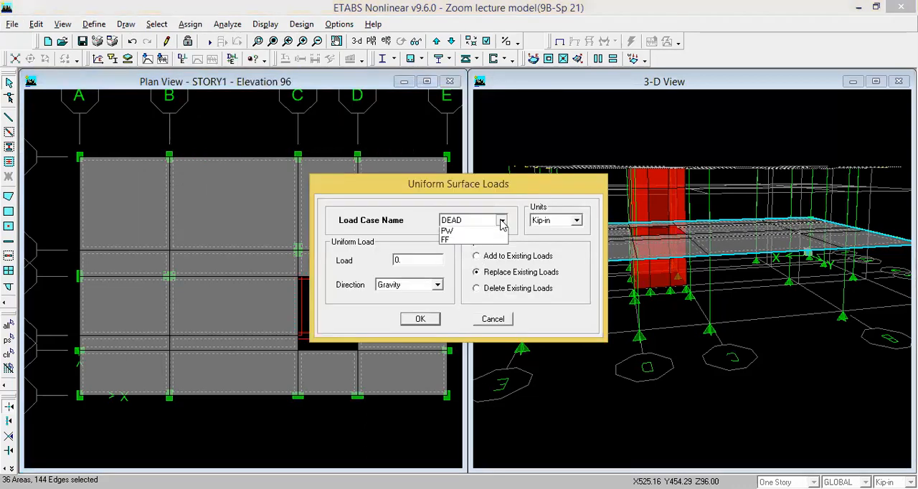
{"action": "left_click", "coordinate": [459, 260]}
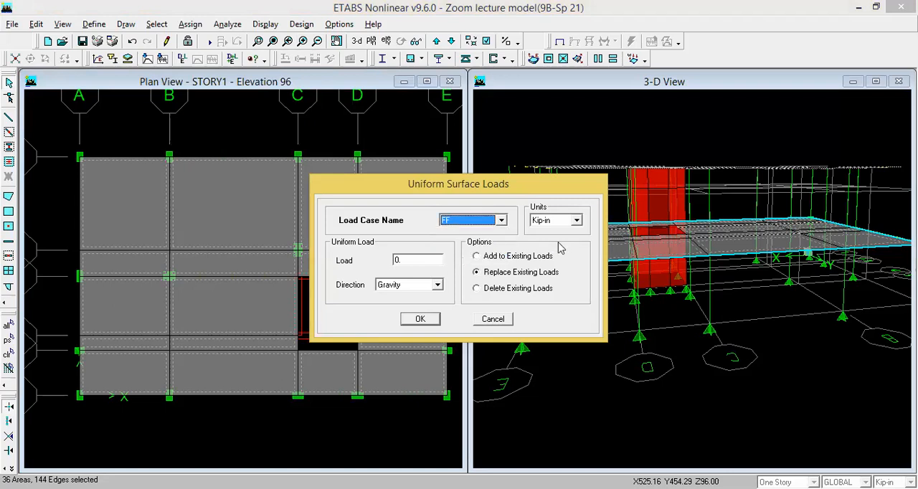
{"action": "left_click", "coordinate": [577, 220]}
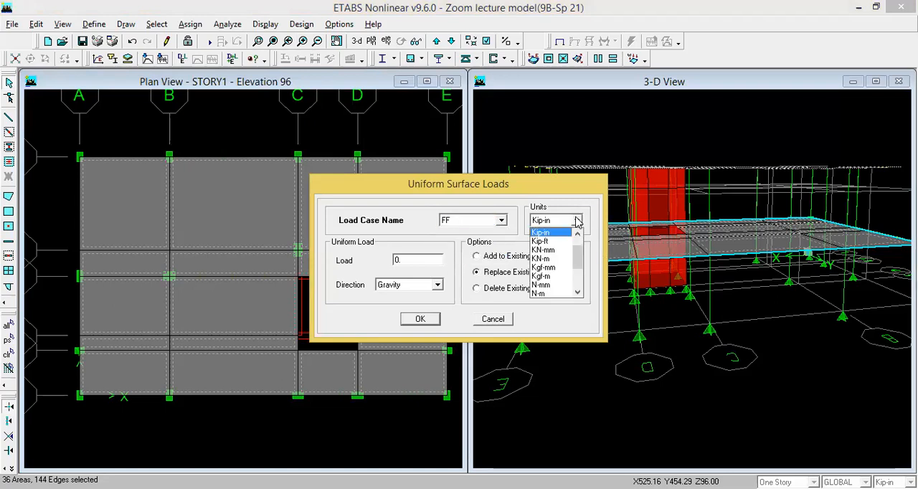
{"action": "left_click", "coordinate": [541, 241]}
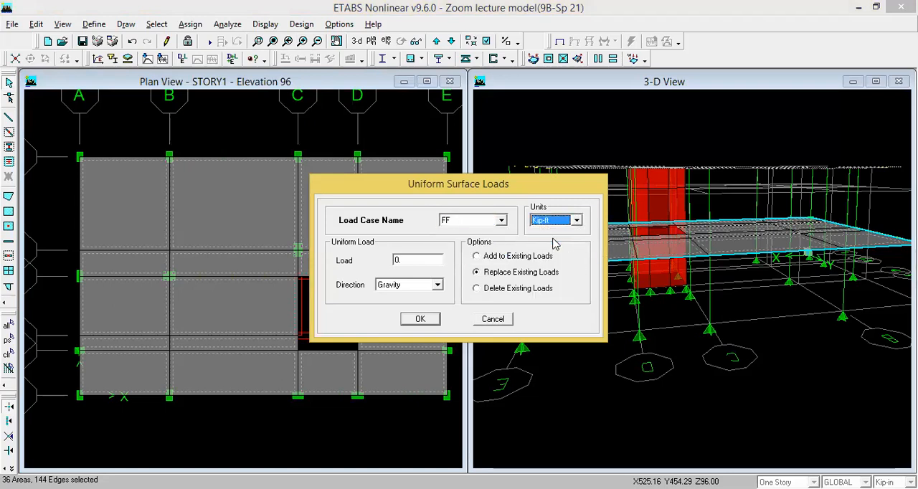
{"action": "double_click", "coordinate": [408, 257]}
{"action": "type", "text": "0.02"}
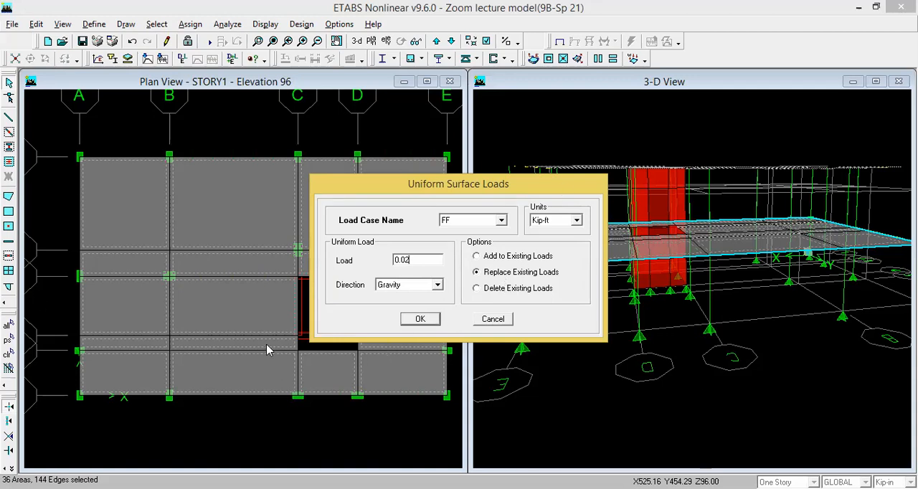
{"action": "left_click", "coordinate": [416, 322]}
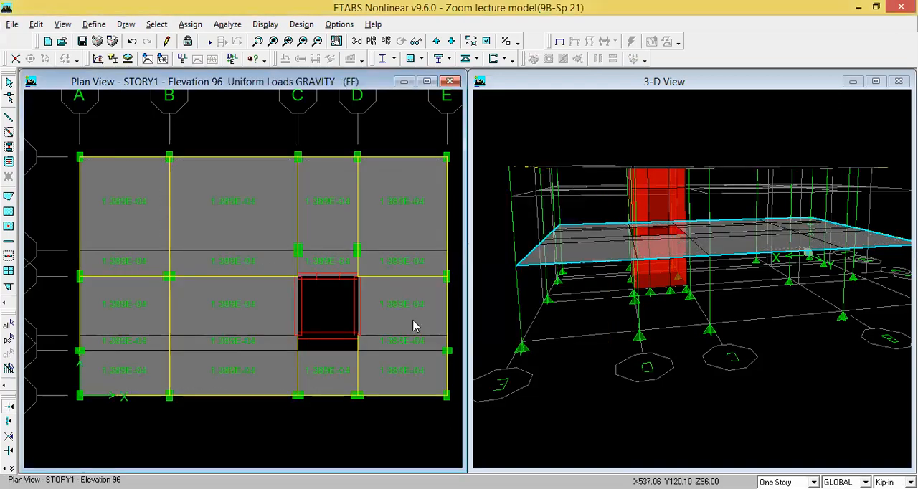
- Check the loads on the uppermost STORY1 slab between grid lines B and C in Kip-ft, and view the PW load on slab.jpg calculation
{"action": "right_click", "coordinate": [238, 203]}
{"action": "left_click", "coordinate": [444, 111]}
{"action": "left_click", "coordinate": [578, 222]}
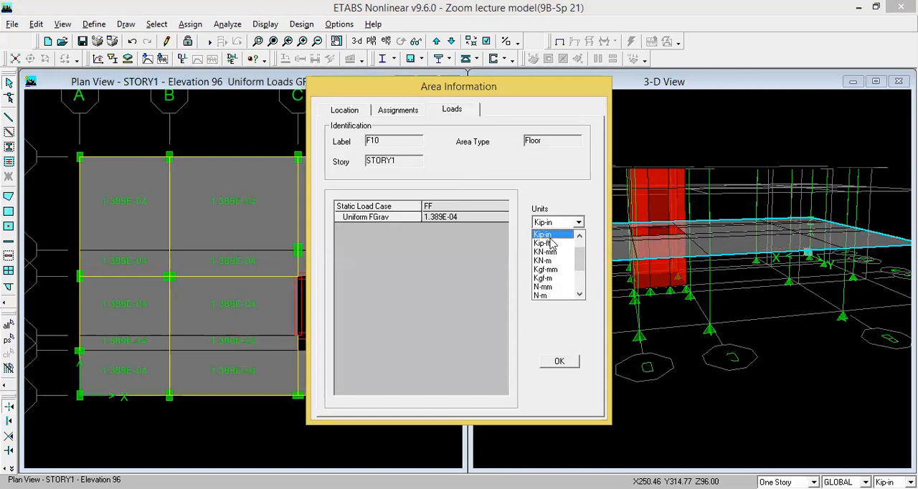
{"action": "left_click", "coordinate": [546, 243]}
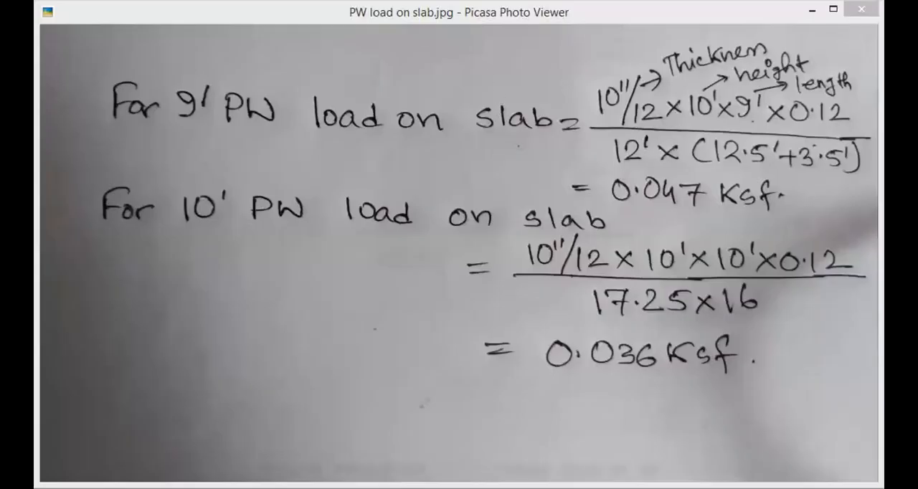
{"action": "left_click", "coordinate": [172, 144]}
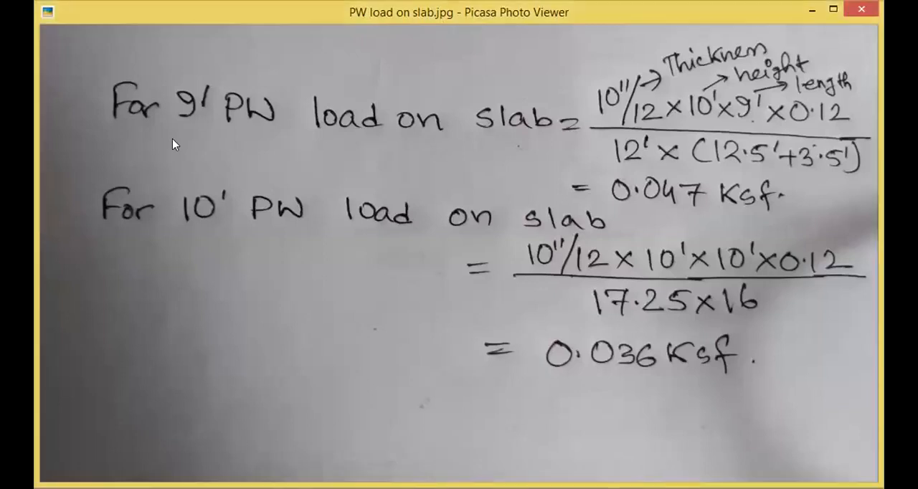
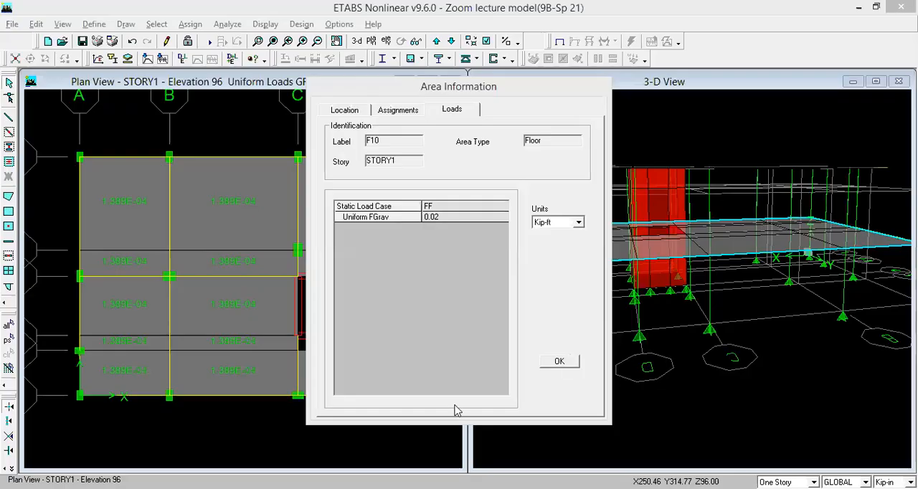
- Reselect the previously selected SLAB5 slabs and assign a uniform gravity surface load of 0.047 in Kip-ft units under load case PW
{"action": "key", "text": "Escape"}
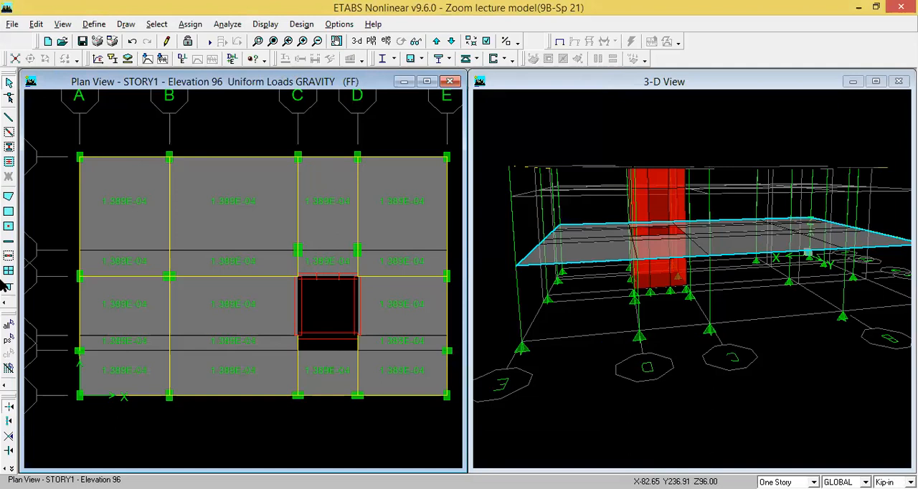
{"action": "left_click", "coordinate": [8, 341]}
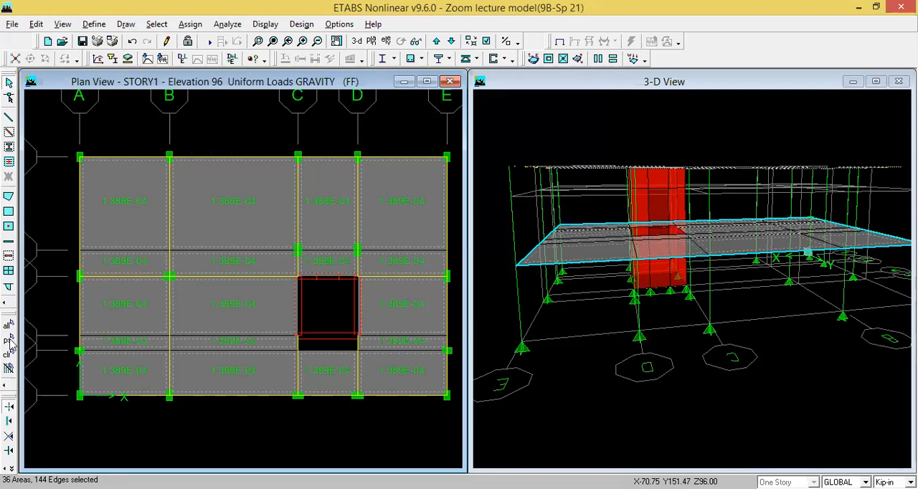
{"action": "left_click", "coordinate": [7, 354]}
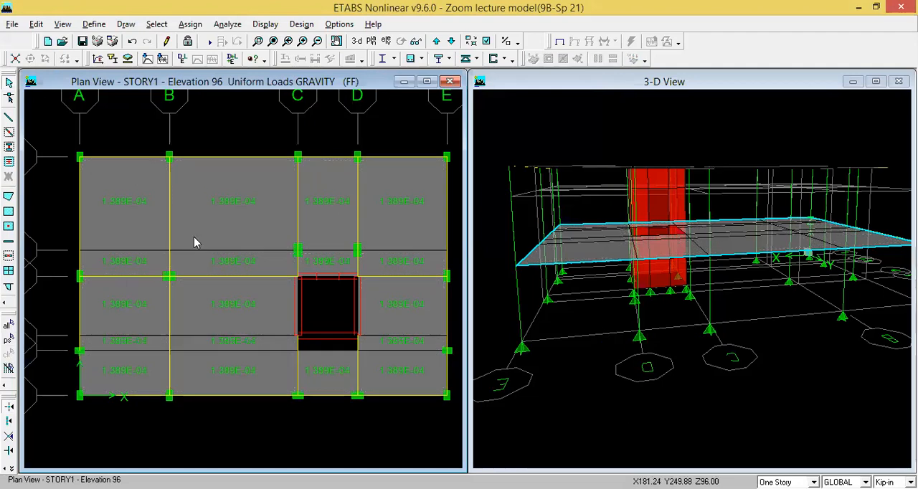
{"action": "left_click", "coordinate": [8, 340]}
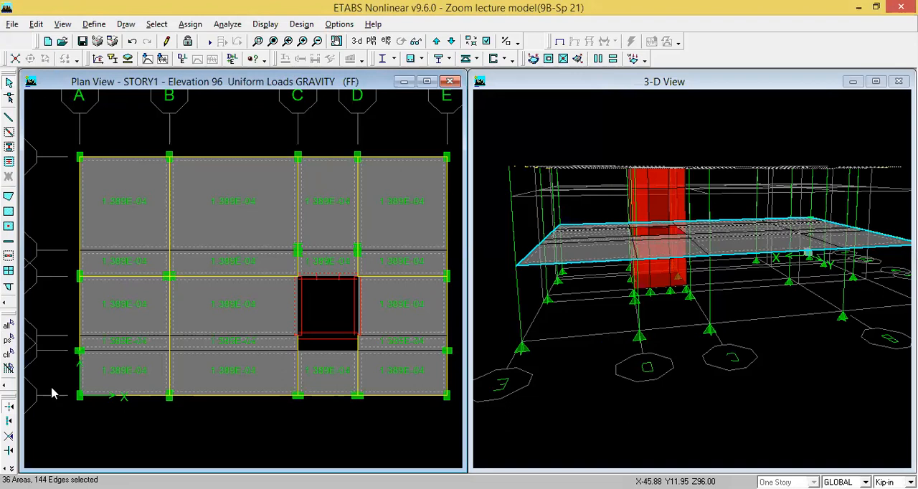
{"action": "left_click", "coordinate": [190, 24]}
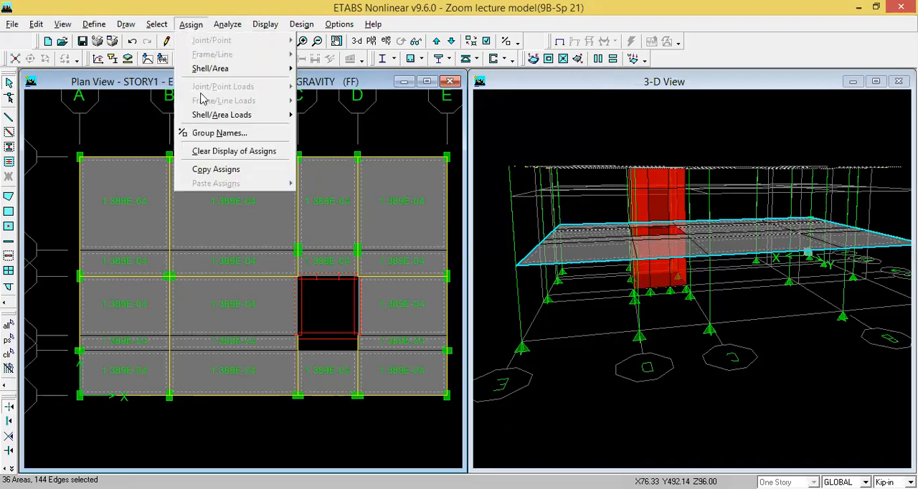
{"action": "mouse_move", "coordinate": [215, 115]}
{"action": "left_click", "coordinate": [367, 116]}
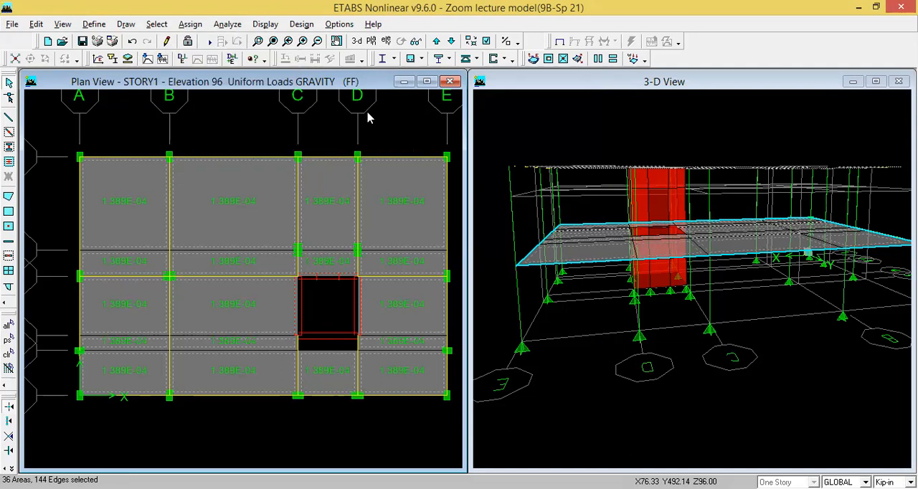
{"action": "left_click", "coordinate": [501, 220]}
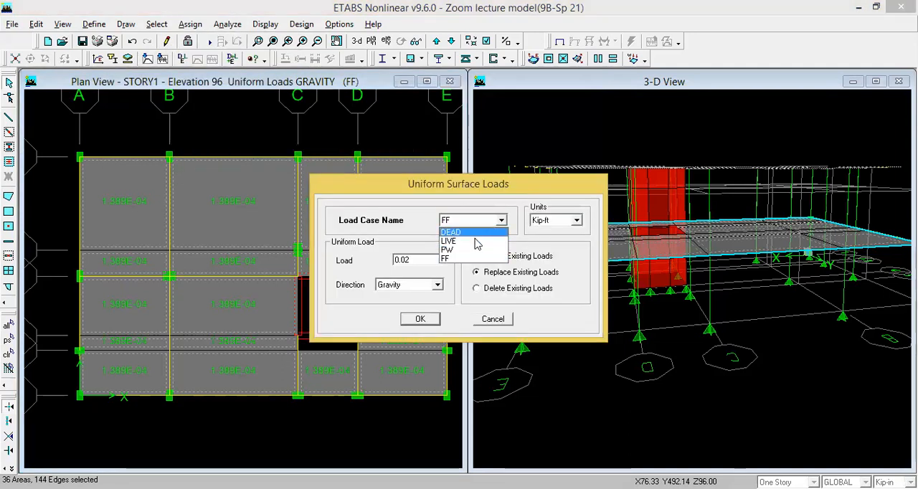
{"action": "left_click", "coordinate": [470, 249]}
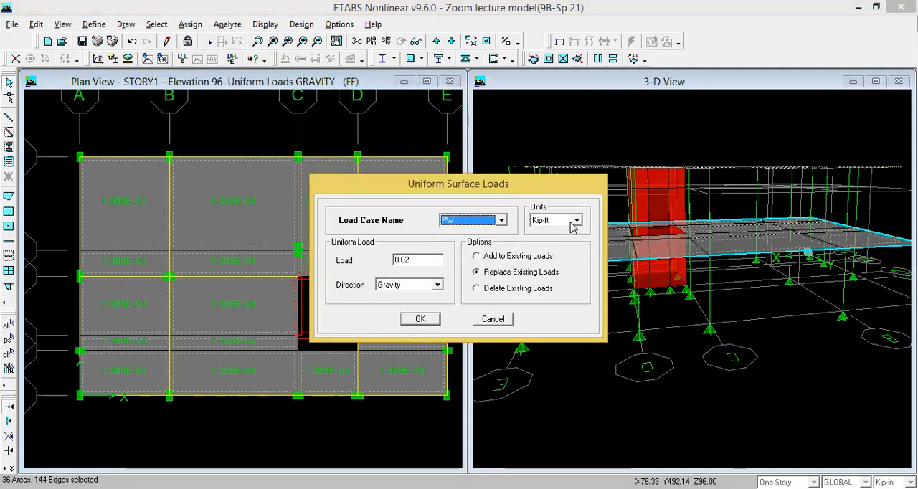
{"action": "double_click", "coordinate": [414, 260]}
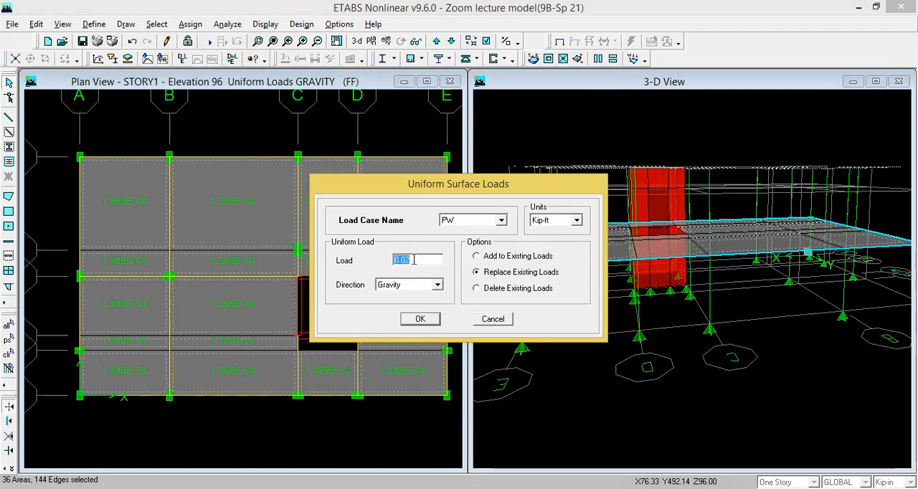
{"action": "type", "text": "0.047"}
{"action": "left_click", "coordinate": [423, 320]}
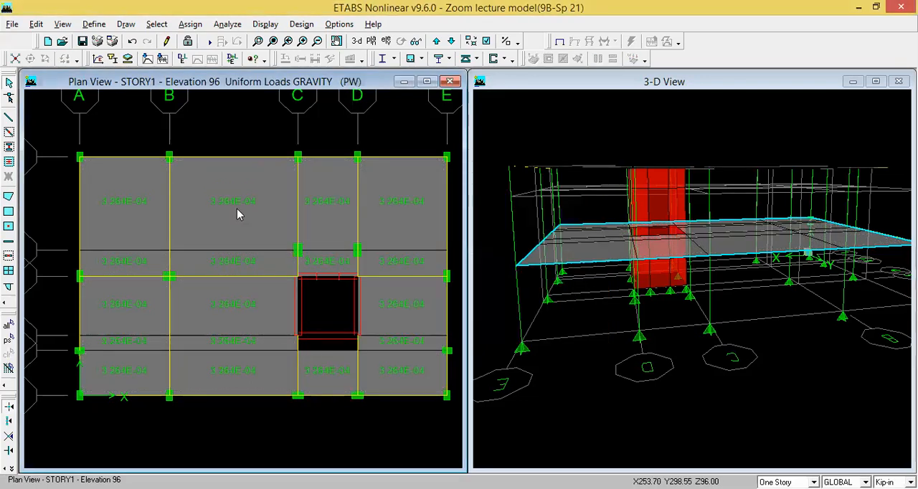
- Check the PW and FF loads on the uppermost STORY1 slab between grid lines B and C in Kip-ft units
{"action": "right_click", "coordinate": [235, 213]}
{"action": "left_click", "coordinate": [446, 111]}
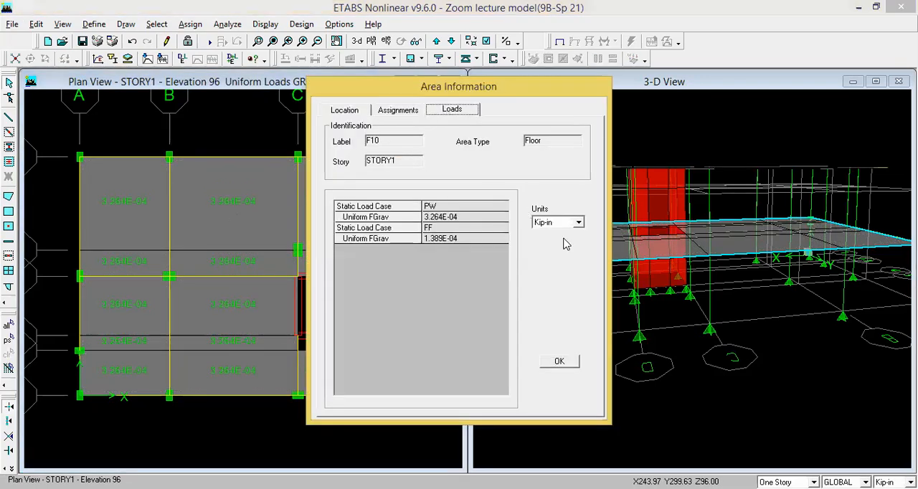
{"action": "left_click", "coordinate": [578, 222]}
{"action": "left_click", "coordinate": [559, 244]}
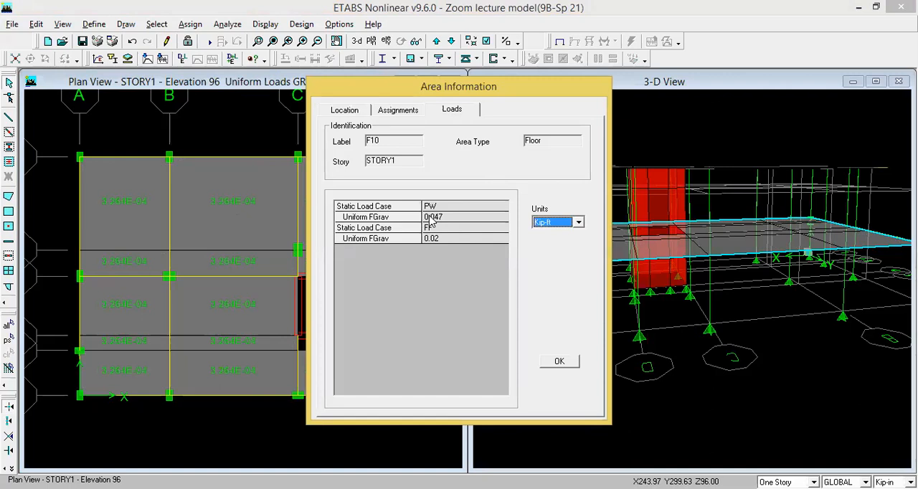
{"action": "left_click", "coordinate": [556, 362]}
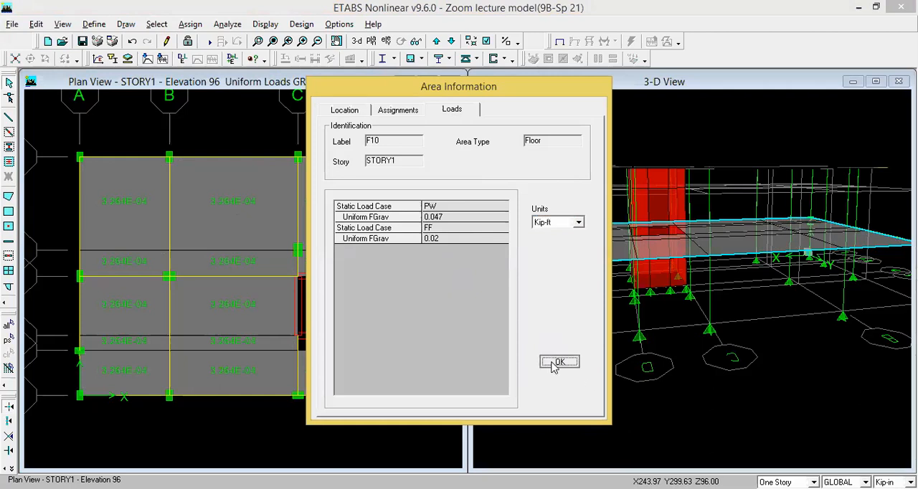
- Set the SLAB5 slabs to auto mesh into structural elements, including at visible grids, with a maximum element size of 24
{"action": "left_click", "coordinate": [11, 340]}
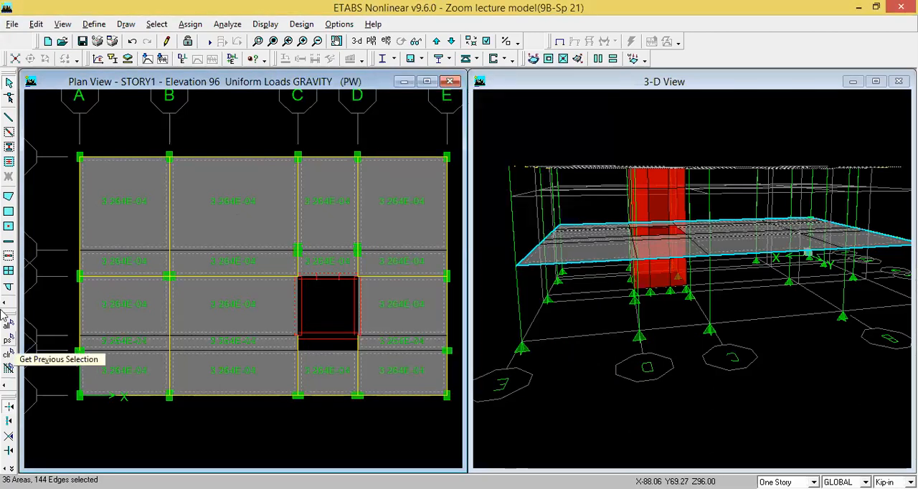
{"action": "left_click", "coordinate": [194, 25]}
{"action": "mouse_move", "coordinate": [217, 70]}
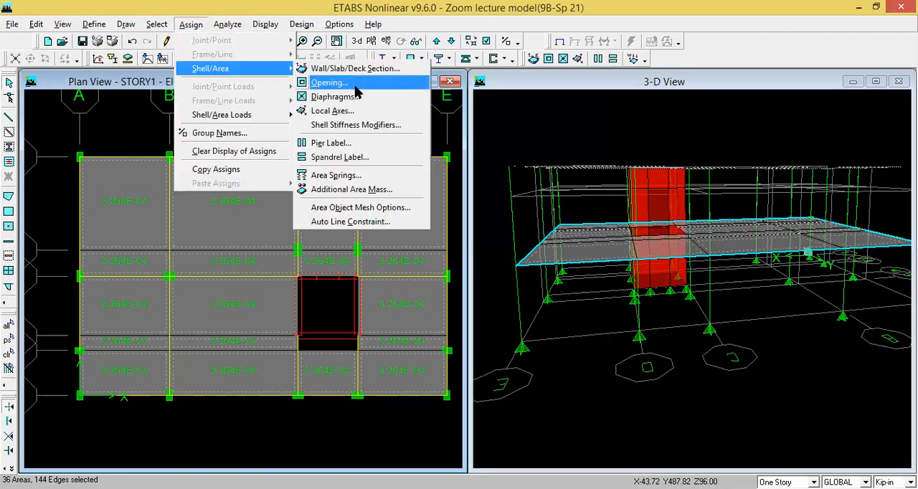
{"action": "left_click", "coordinate": [371, 211]}
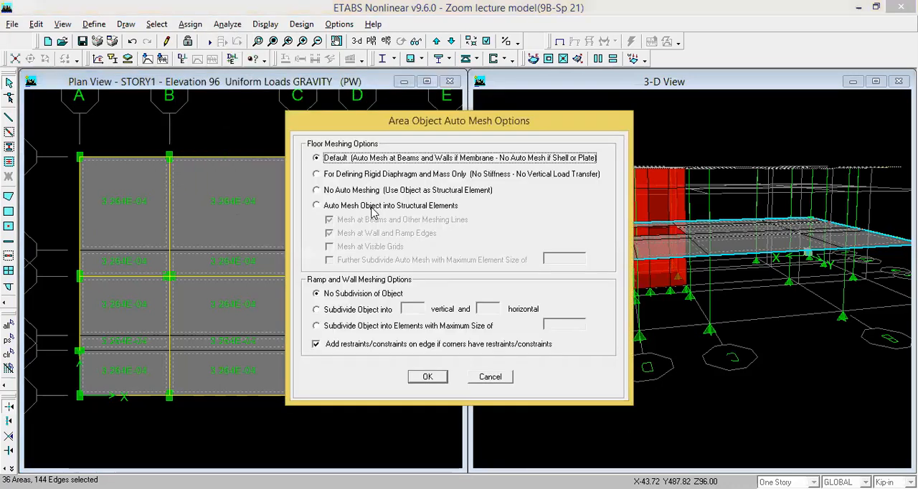
{"action": "left_click", "coordinate": [316, 206]}
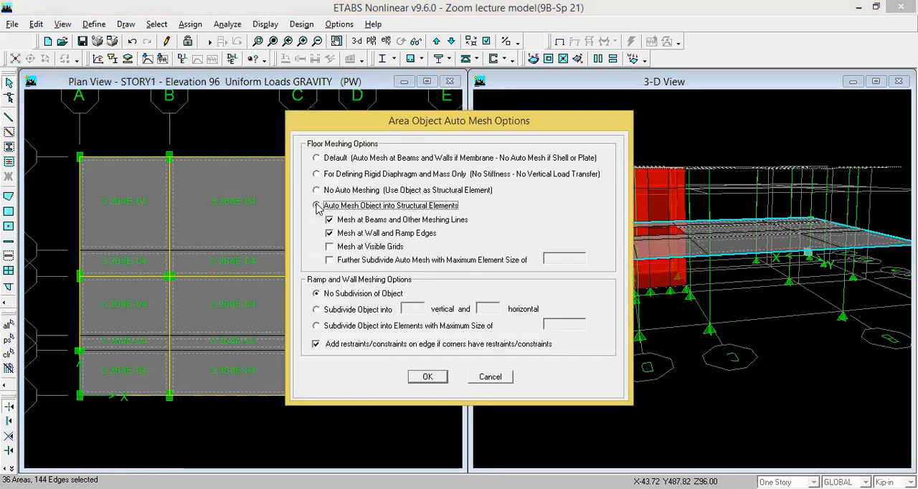
{"action": "left_click", "coordinate": [330, 246]}
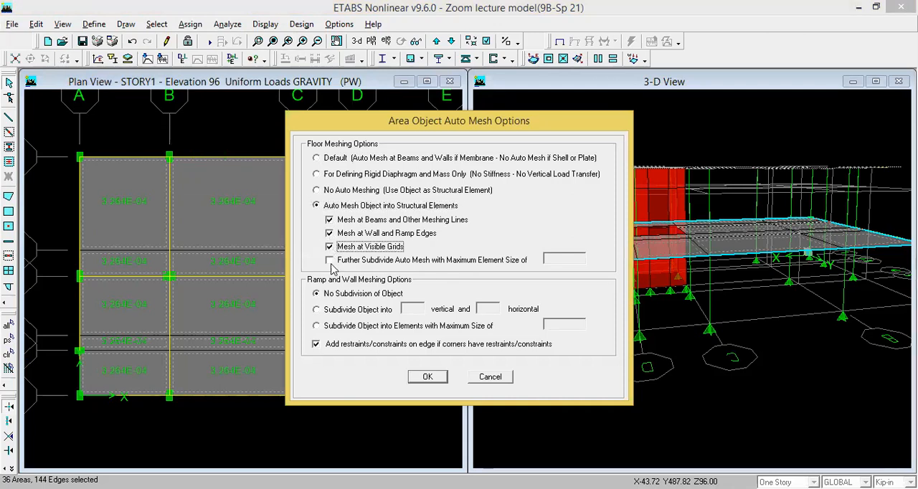
{"action": "left_click", "coordinate": [330, 261]}
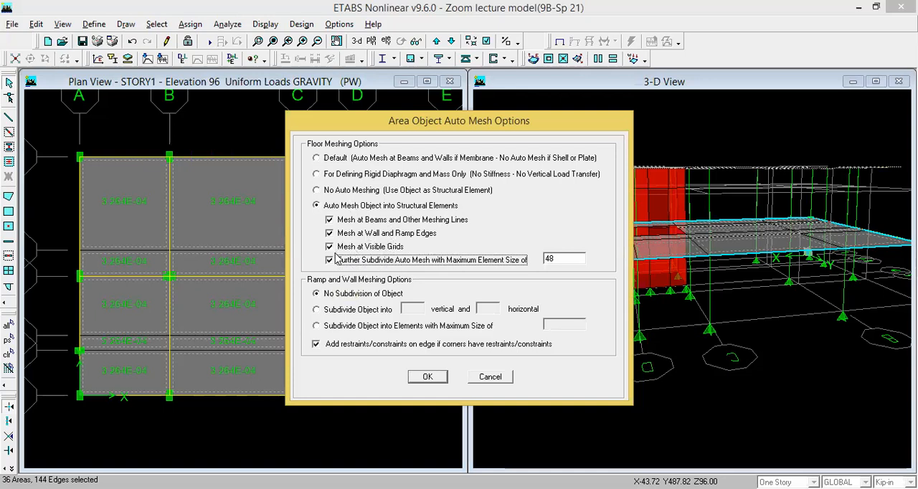
{"action": "left_click", "coordinate": [554, 257]}
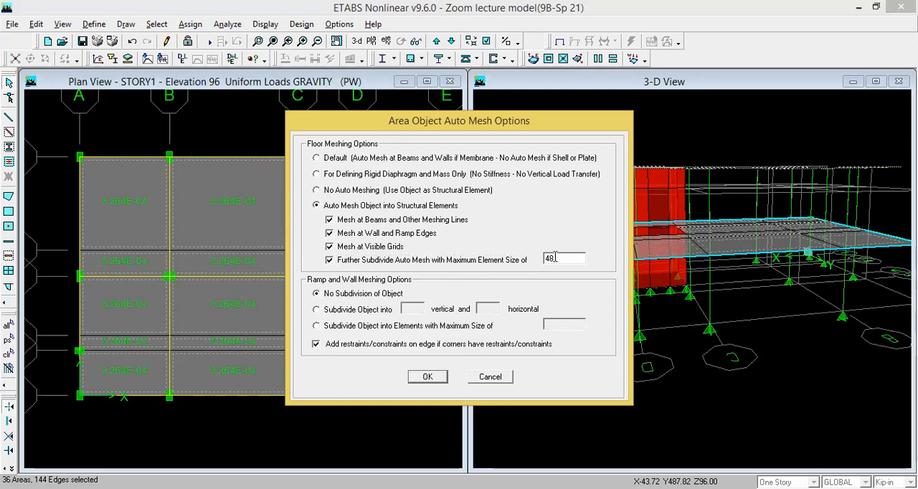
{"action": "key", "text": "BackSpace"}
{"action": "key", "text": "BackSpace"}
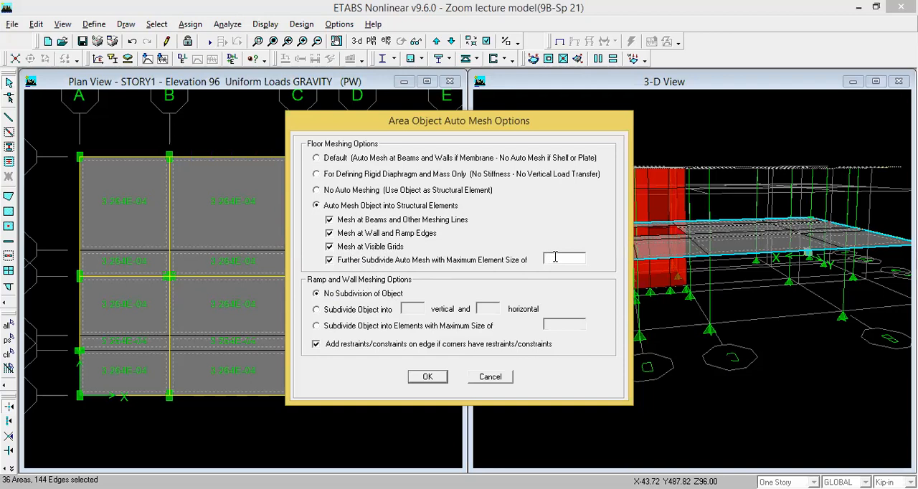
{"action": "type", "text": "24"}
{"action": "left_click", "coordinate": [433, 378]}
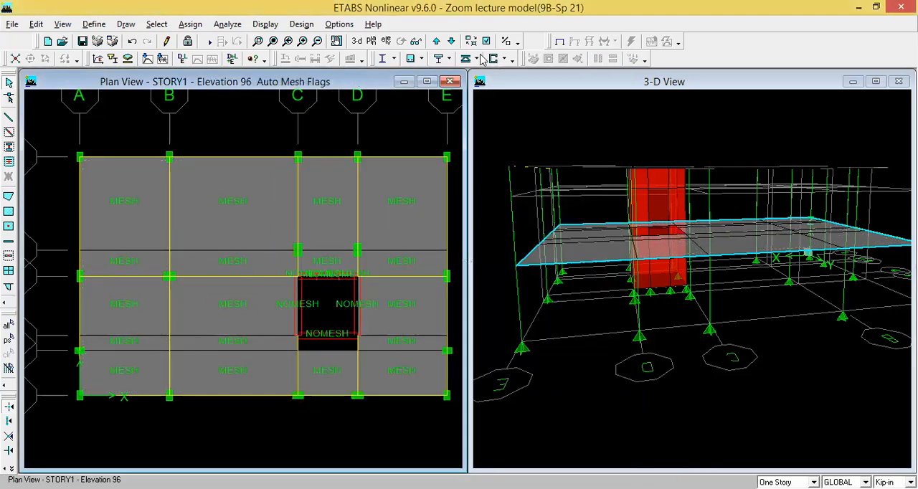
- Show the STORY2 plan and assign diaphragm D1 to the previously selected SLAB5 slabs
{"action": "left_click", "coordinate": [451, 41]}
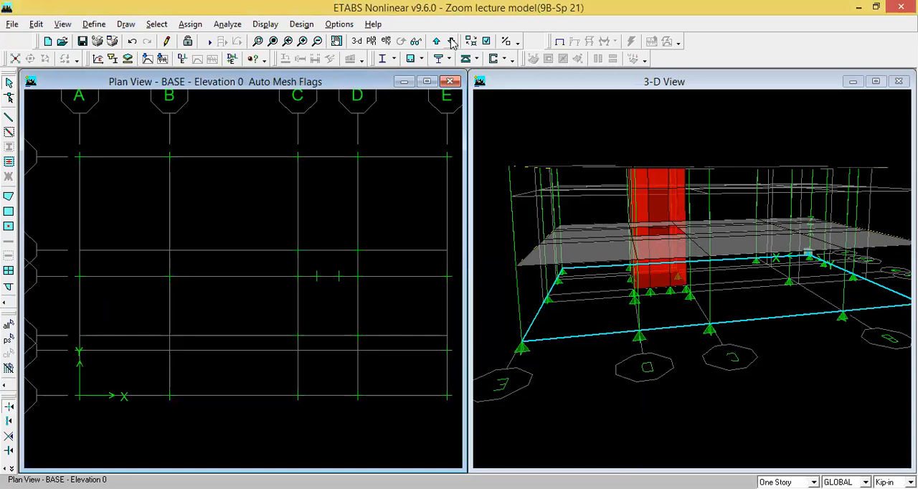
{"action": "left_click", "coordinate": [436, 41]}
{"action": "left_click", "coordinate": [436, 42]}
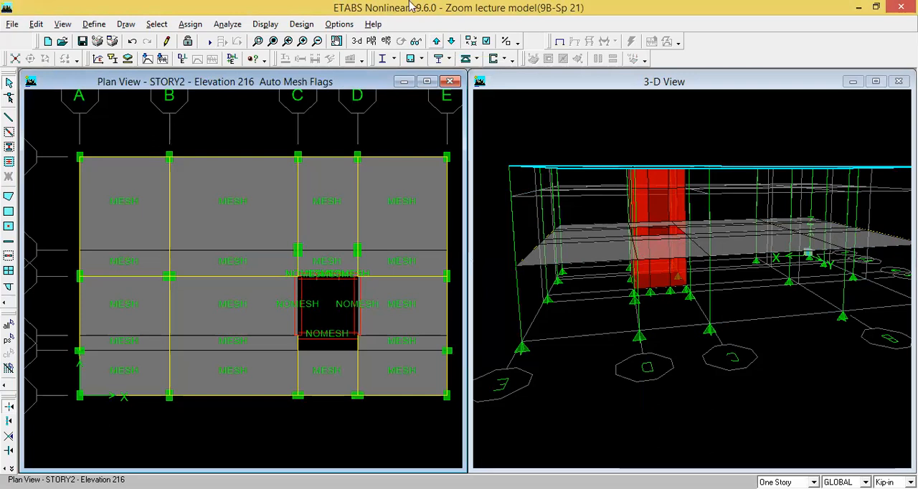
{"action": "left_click", "coordinate": [8, 341]}
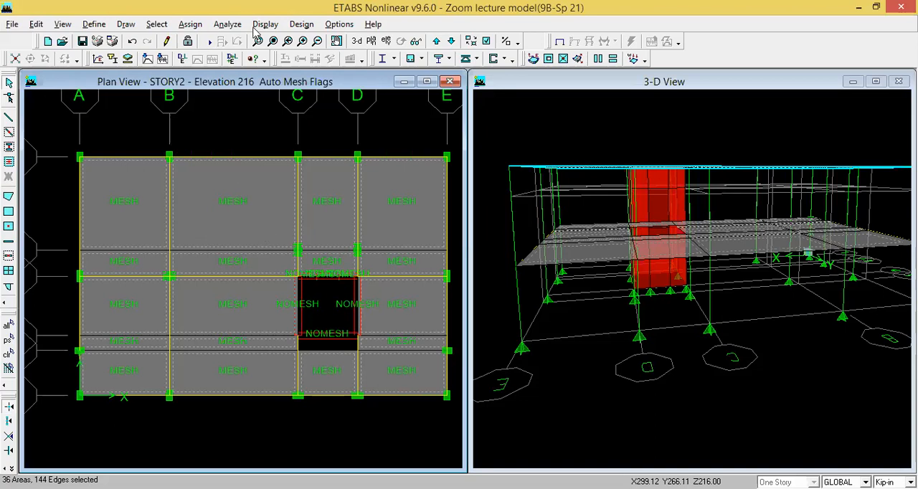
{"action": "left_click", "coordinate": [192, 25]}
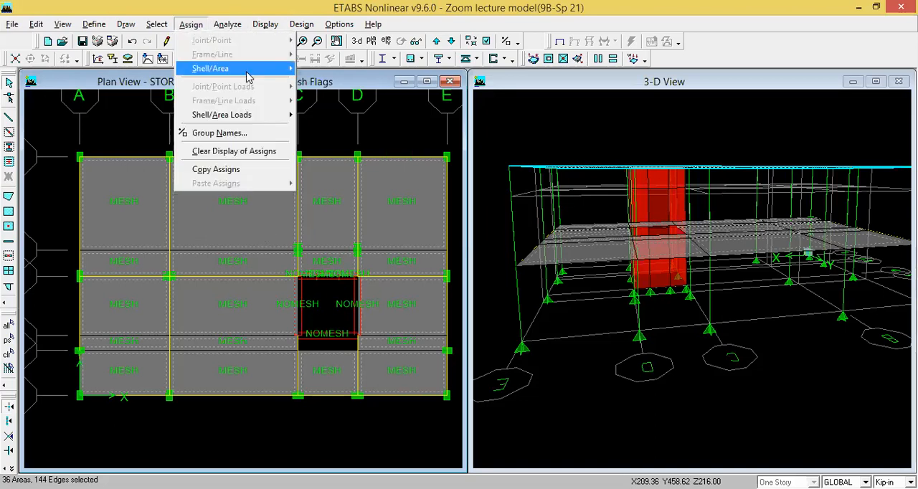
{"action": "mouse_move", "coordinate": [249, 72]}
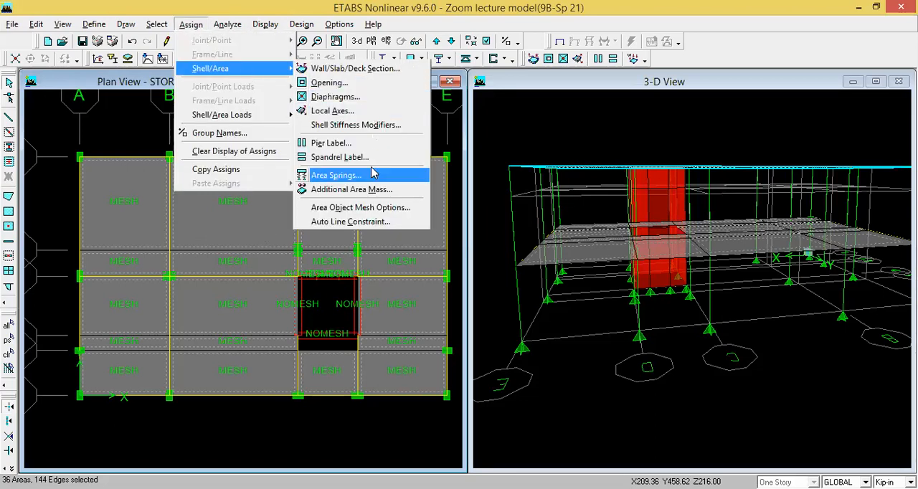
{"action": "left_click", "coordinate": [346, 98]}
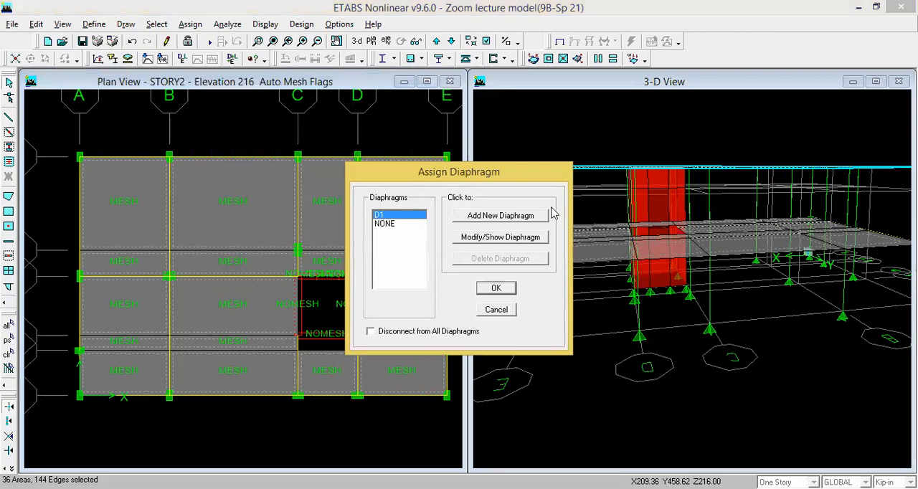
{"action": "left_click", "coordinate": [496, 289]}
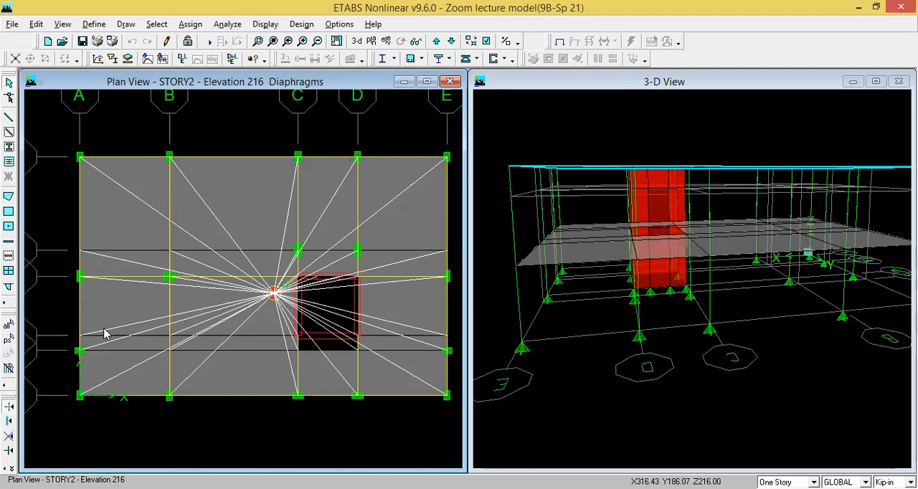
- Display the diaphragm extents in both the plan and 3-D views
{"action": "left_click", "coordinate": [486, 41]}
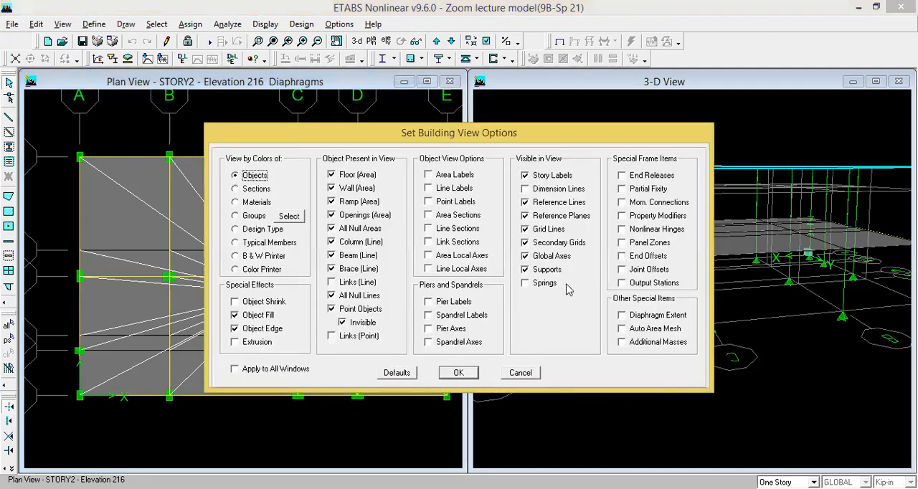
{"action": "left_click", "coordinate": [622, 316]}
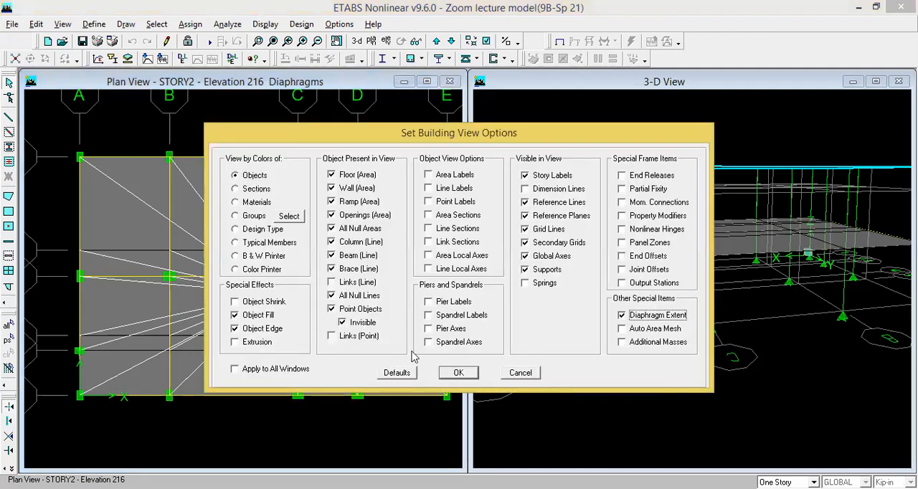
{"action": "left_click", "coordinate": [234, 369]}
{"action": "left_click", "coordinate": [462, 372]}
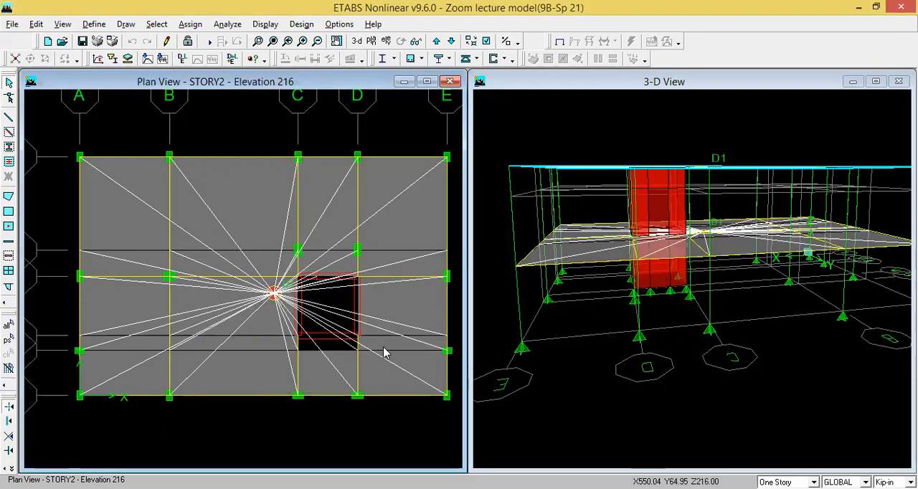
- Turn off the diaphragm extent display in all windows
{"action": "left_click", "coordinate": [484, 42]}
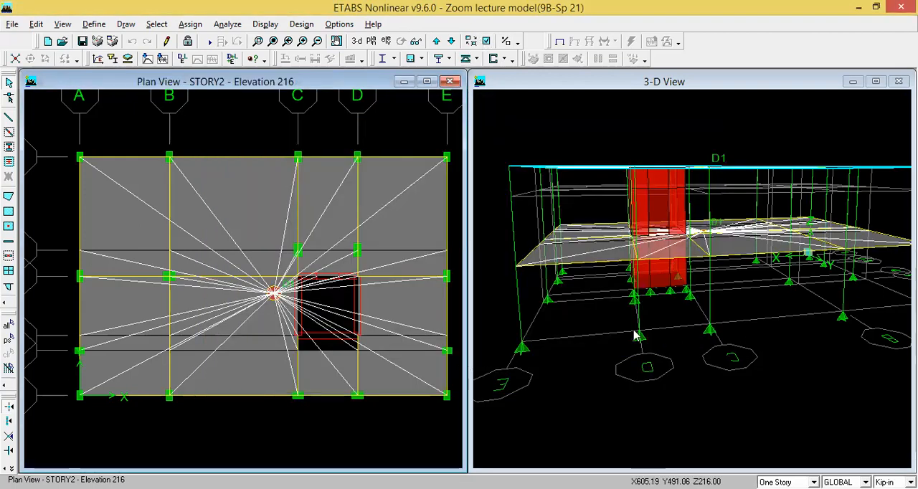
{"action": "left_click", "coordinate": [234, 368]}
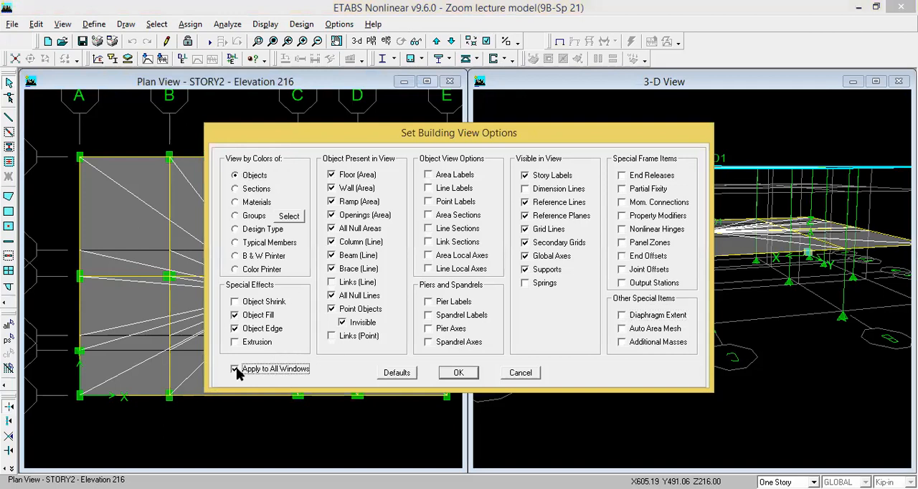
{"action": "left_click", "coordinate": [470, 375]}
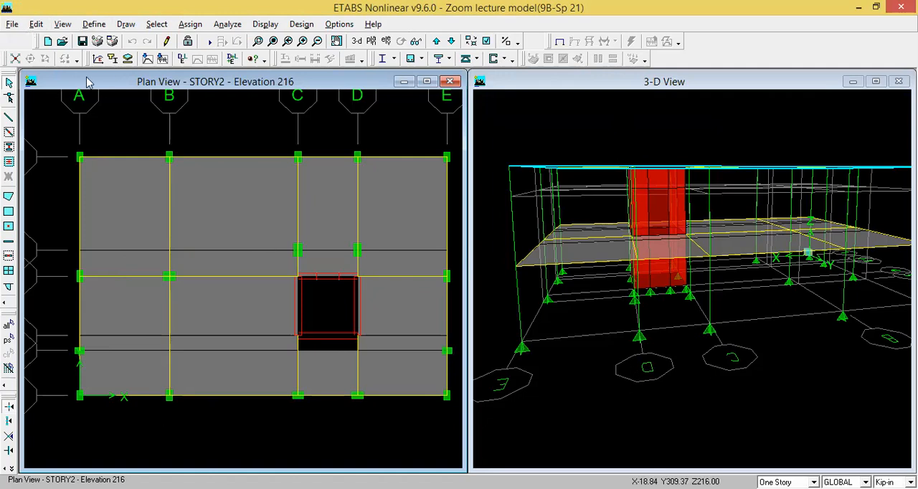
- Insert 5 new stories with a story height of 120 above STORY2, replicated from the existing STORY2
{"action": "left_click", "coordinate": [37, 24]}
{"action": "mouse_move", "coordinate": [85, 185]}
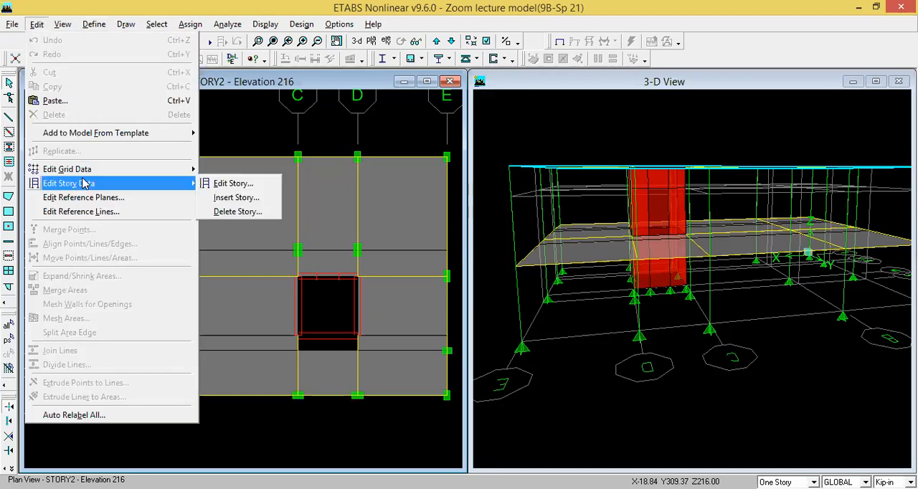
{"action": "left_click", "coordinate": [225, 197]}
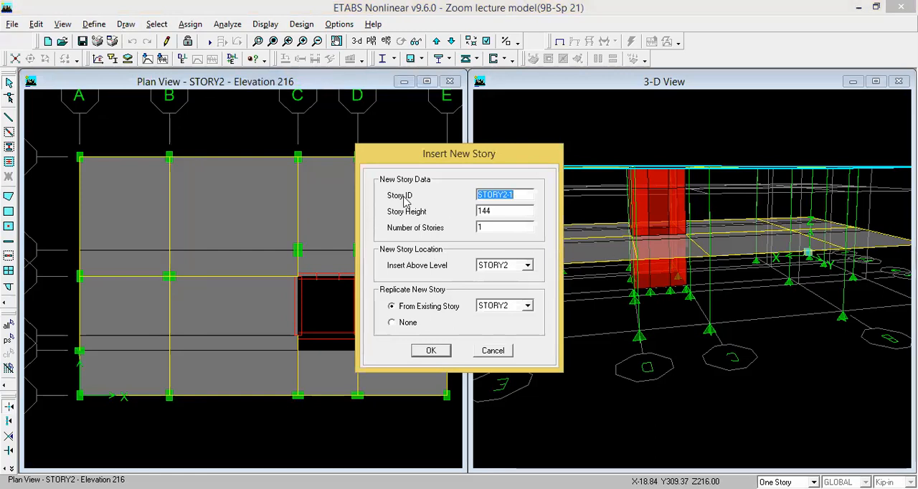
{"action": "double_click", "coordinate": [490, 210]}
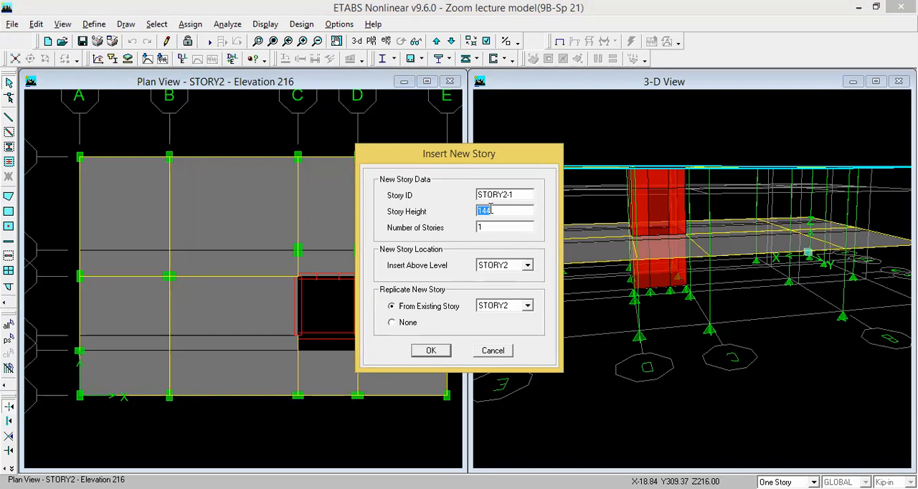
{"action": "type", "text": "120"}
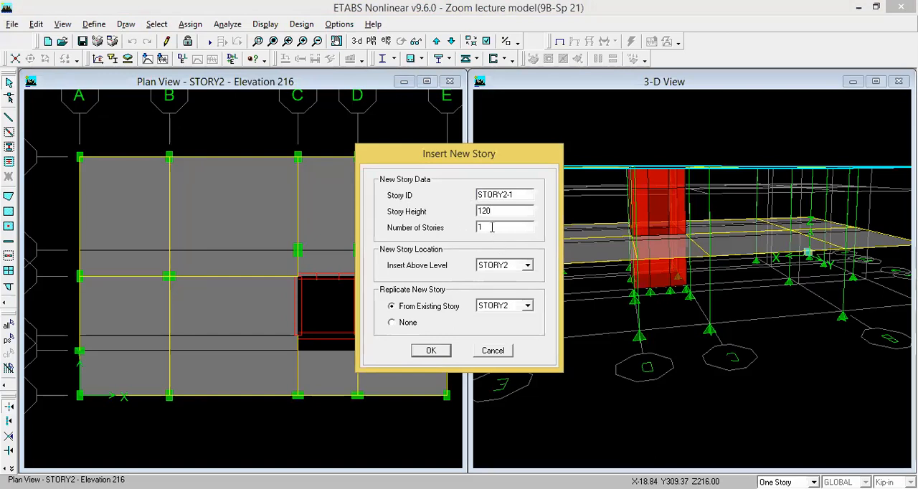
{"action": "double_click", "coordinate": [492, 227]}
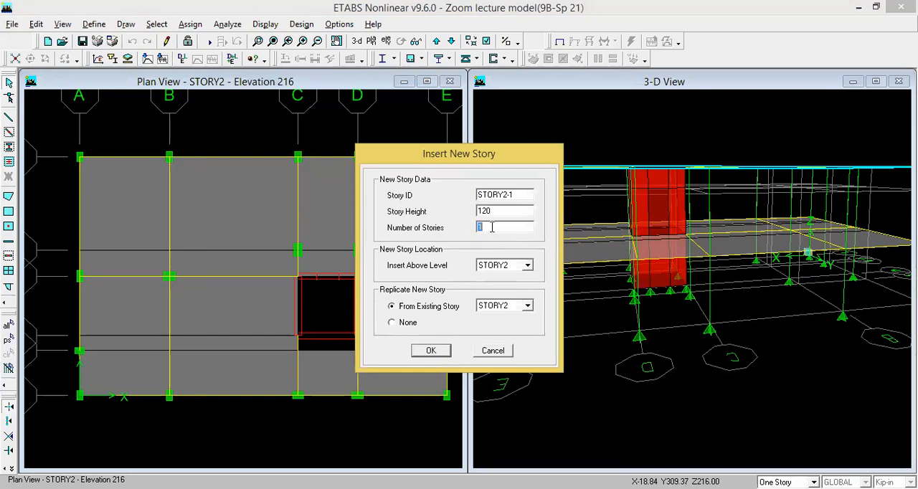
{"action": "type", "text": "5"}
{"action": "left_click", "coordinate": [430, 351]}
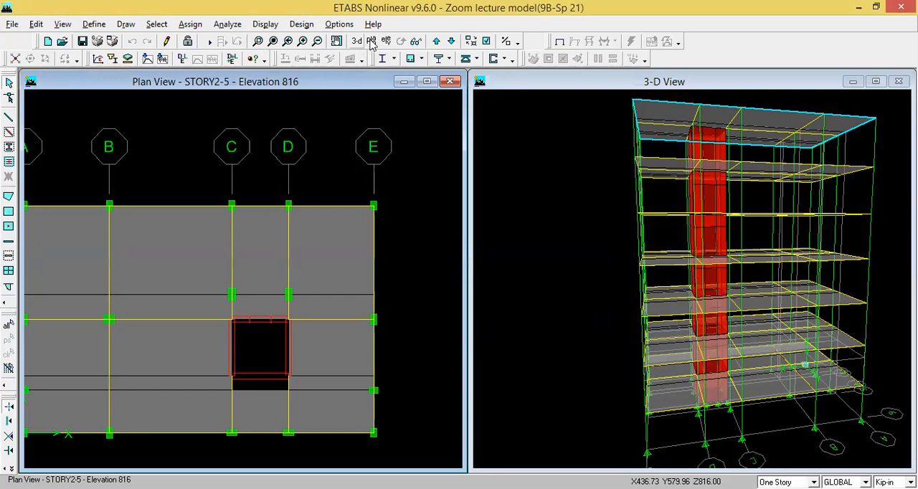
- Turn on the extrusion display for all windows and inspect the extruded building in the 3-D view
{"action": "left_click", "coordinate": [486, 41]}
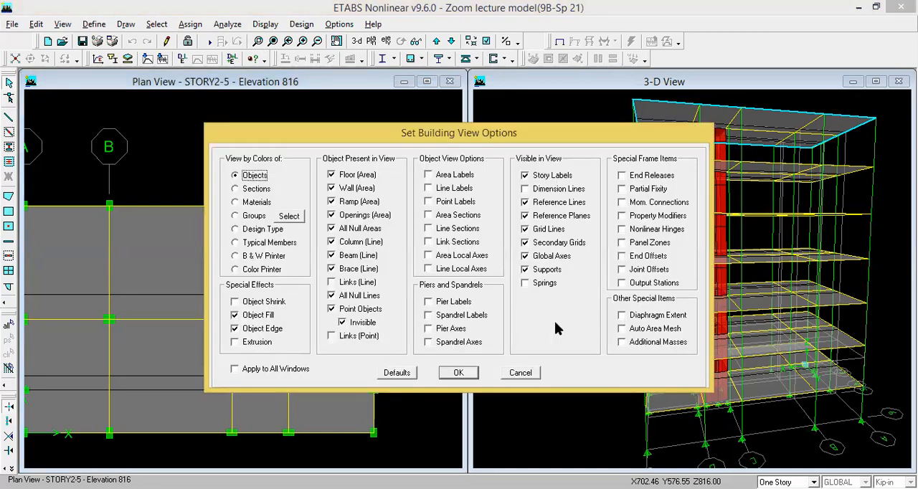
{"action": "left_click", "coordinate": [524, 215]}
{"action": "left_click", "coordinate": [235, 342]}
{"action": "left_click", "coordinate": [235, 368]}
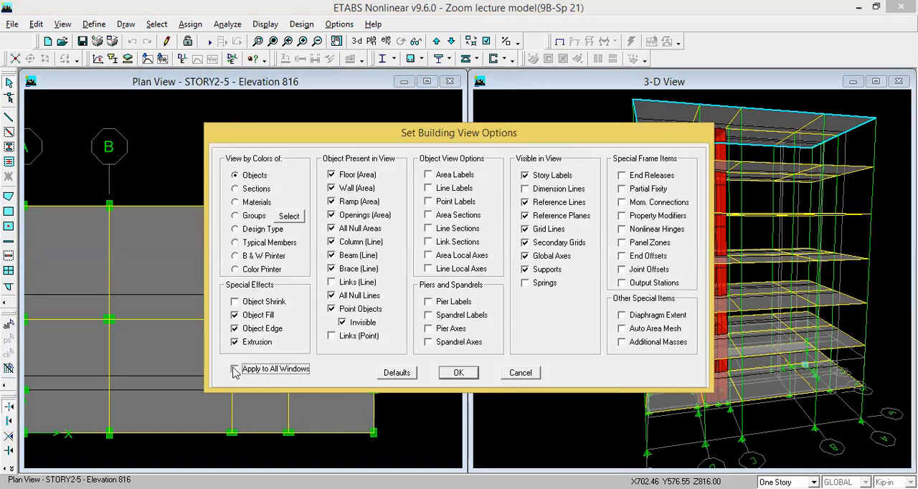
{"action": "left_click", "coordinate": [459, 373]}
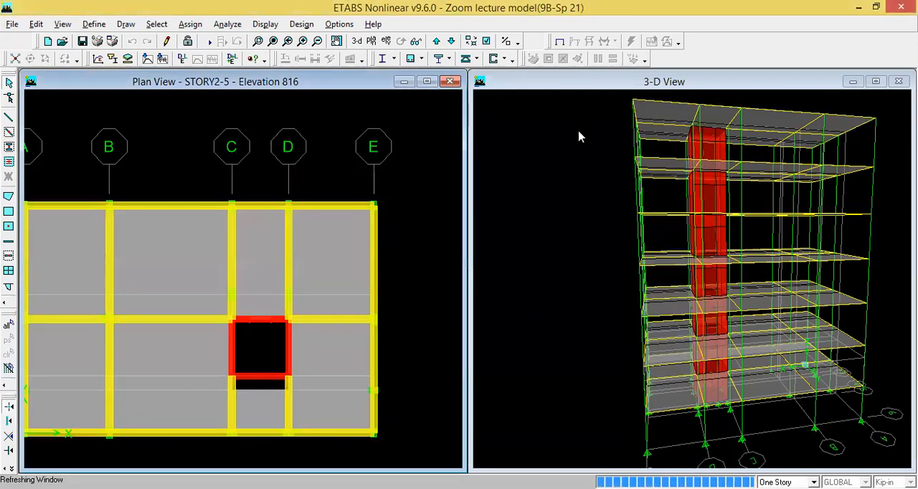
{"action": "left_click", "coordinate": [608, 80]}
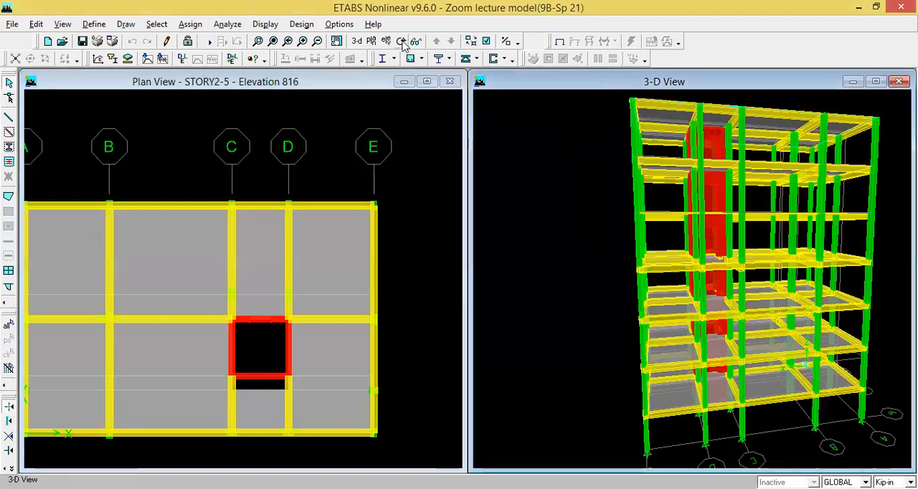
{"action": "left_click_drag", "start_coordinate": [682, 288], "coordinate": [761, 339]}
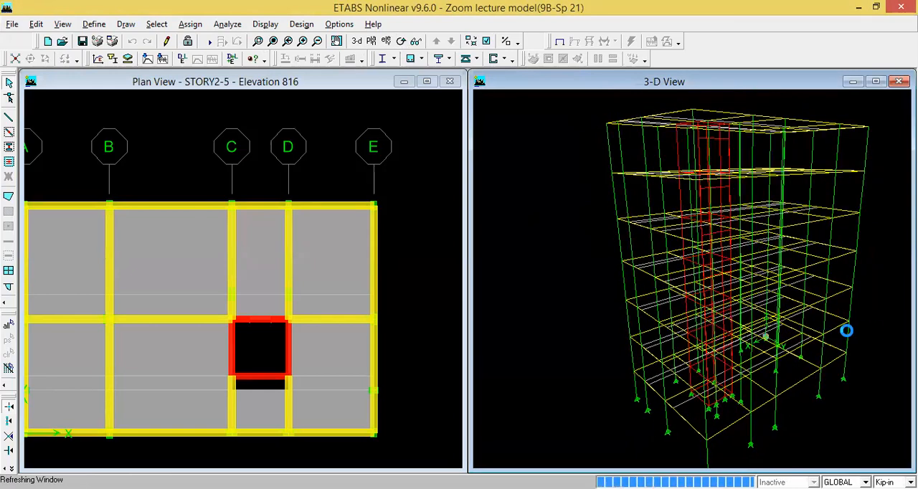